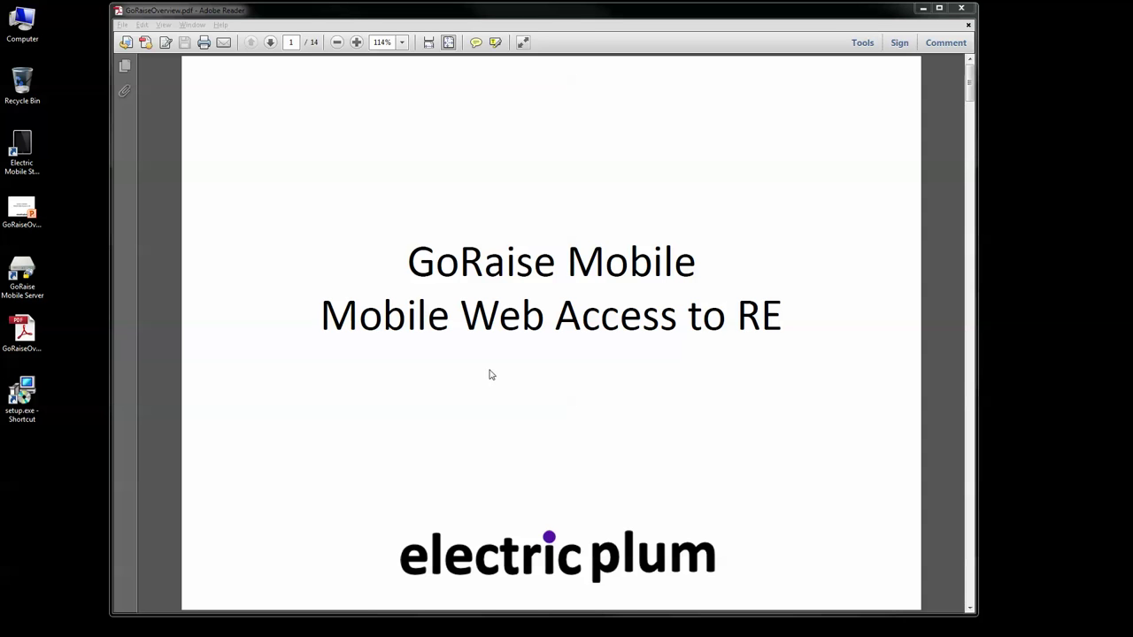
# Step: Move from the title slide to page 2, the About Electric Plum slide
pyautogui.click(558, 358)
pyautogui.scroll(-2, 549, 358)
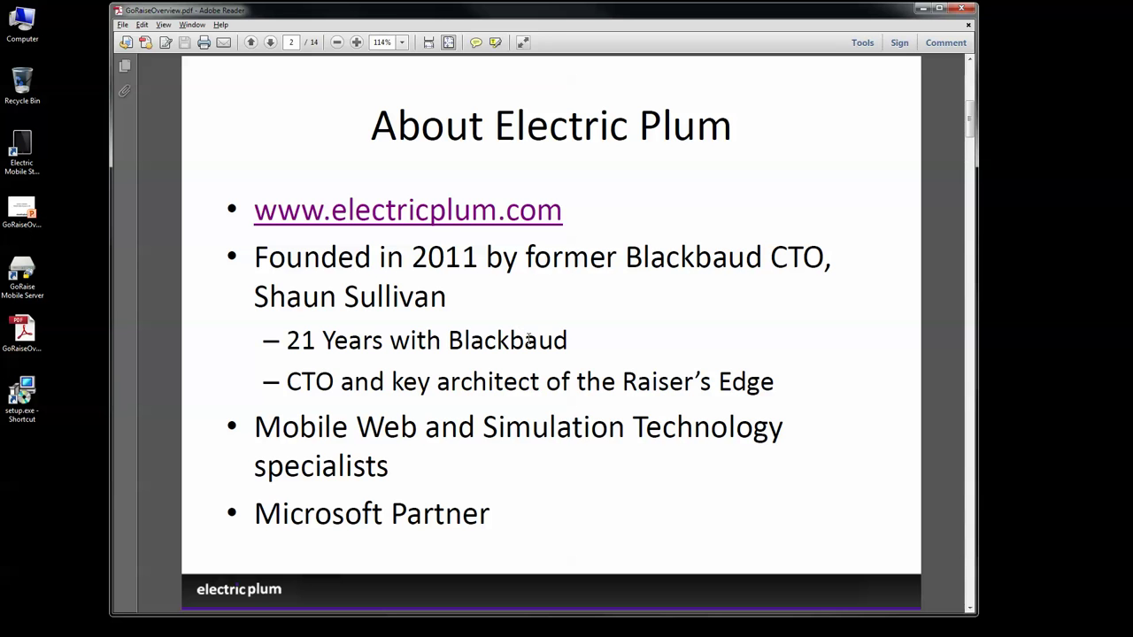
# Step: Page forward through the Agenda slide to page 4, Key Benefits
pyautogui.press('pagedown')
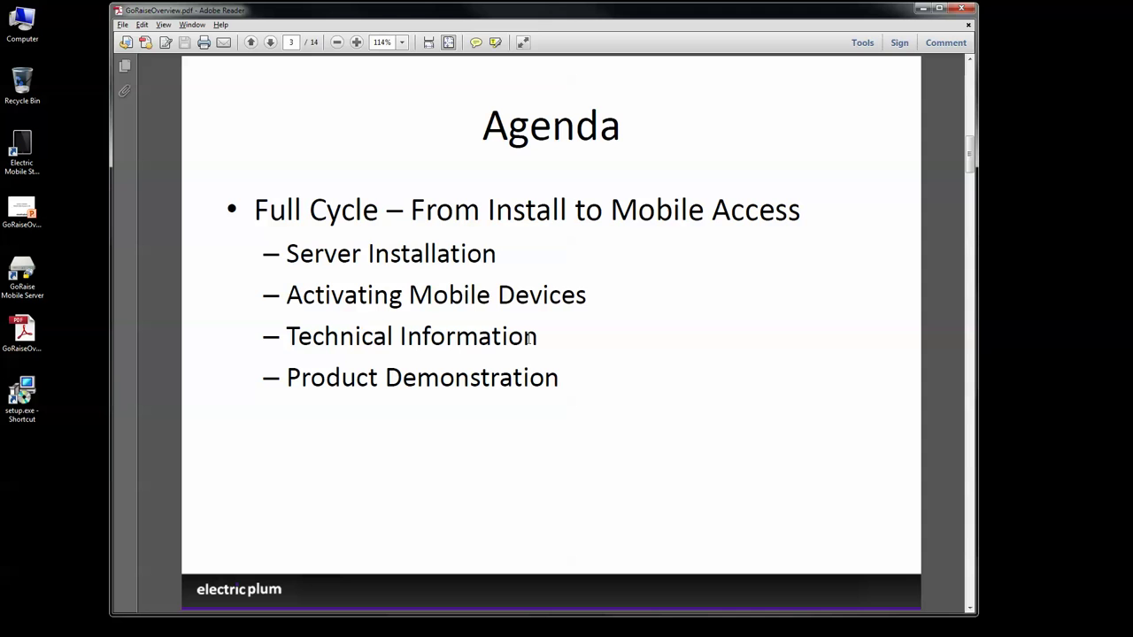
pyautogui.press('pagedown')
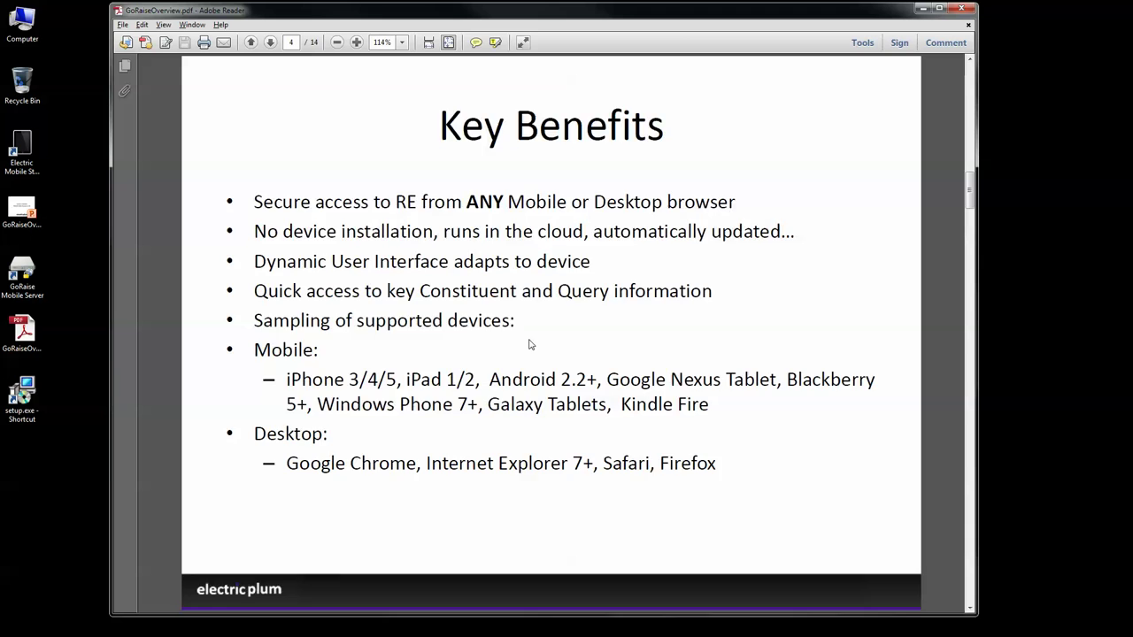
pyautogui.scroll(-1, 529, 344)
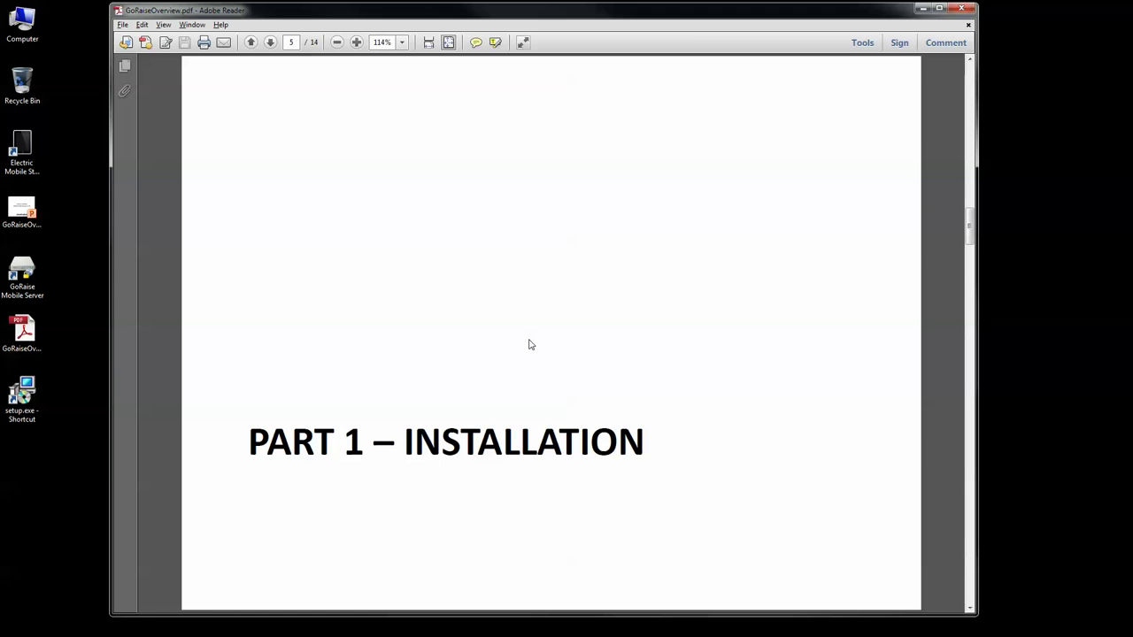
pyautogui.scroll(-1, 529, 344)
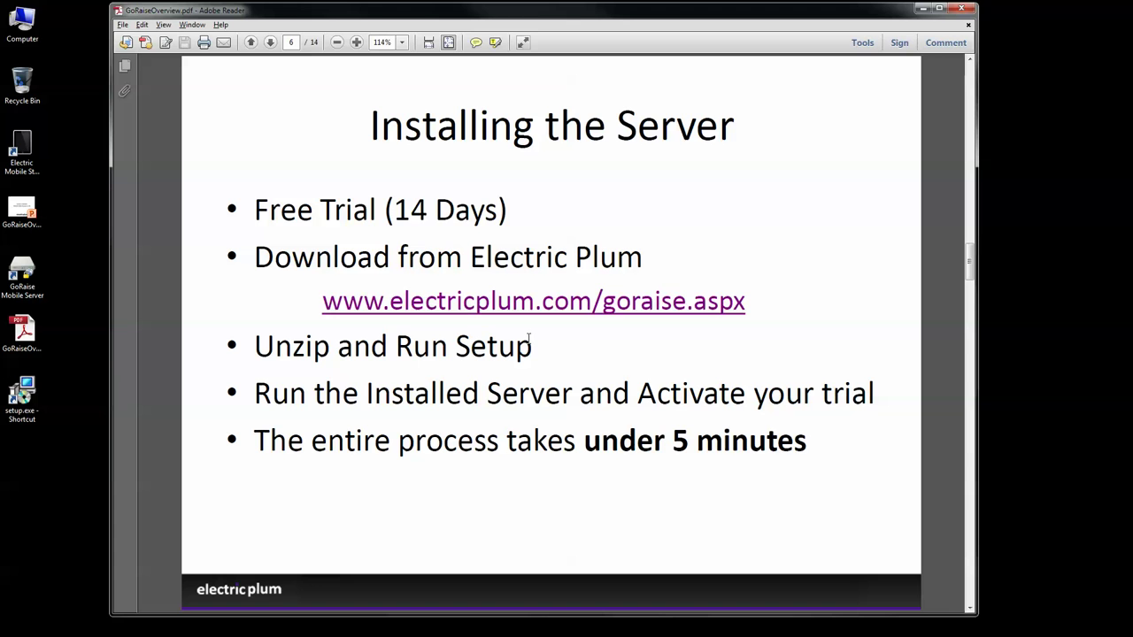
pyautogui.click(460, 310)
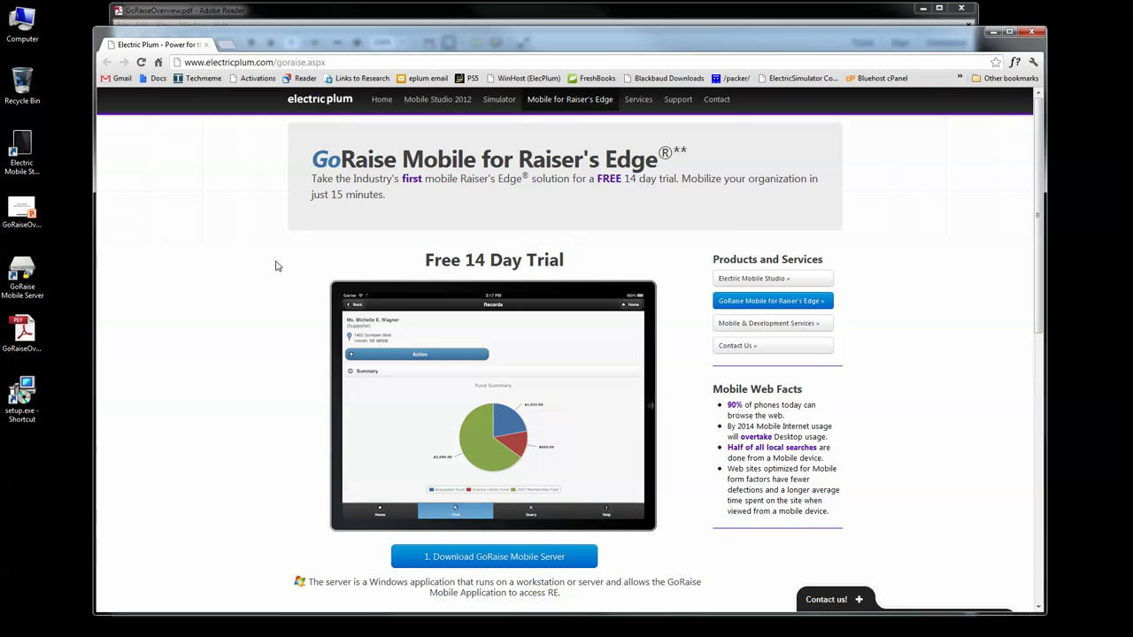
# Step: Start the GoRaise Mobile Server zip download, cancel it, and close Chrome
pyautogui.moveTo(444, 41)
pyautogui.mouseDown()
pyautogui.moveTo(451, 50)
pyautogui.moveTo(449, 34)
pyautogui.mouseUp()
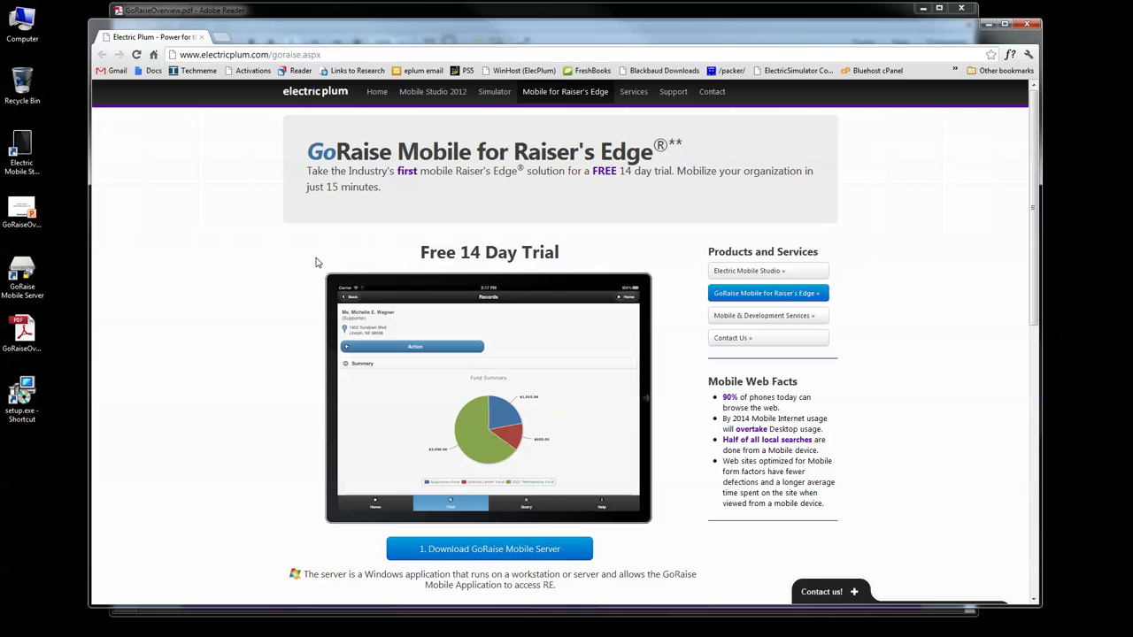
pyautogui.click(513, 551)
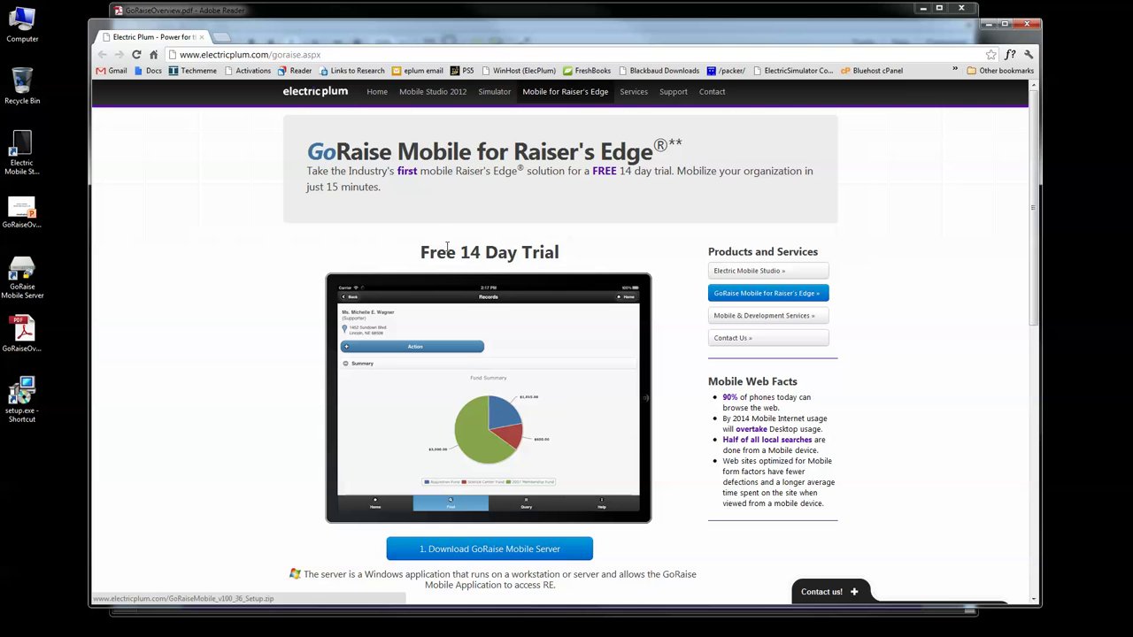
pyautogui.click(213, 589)
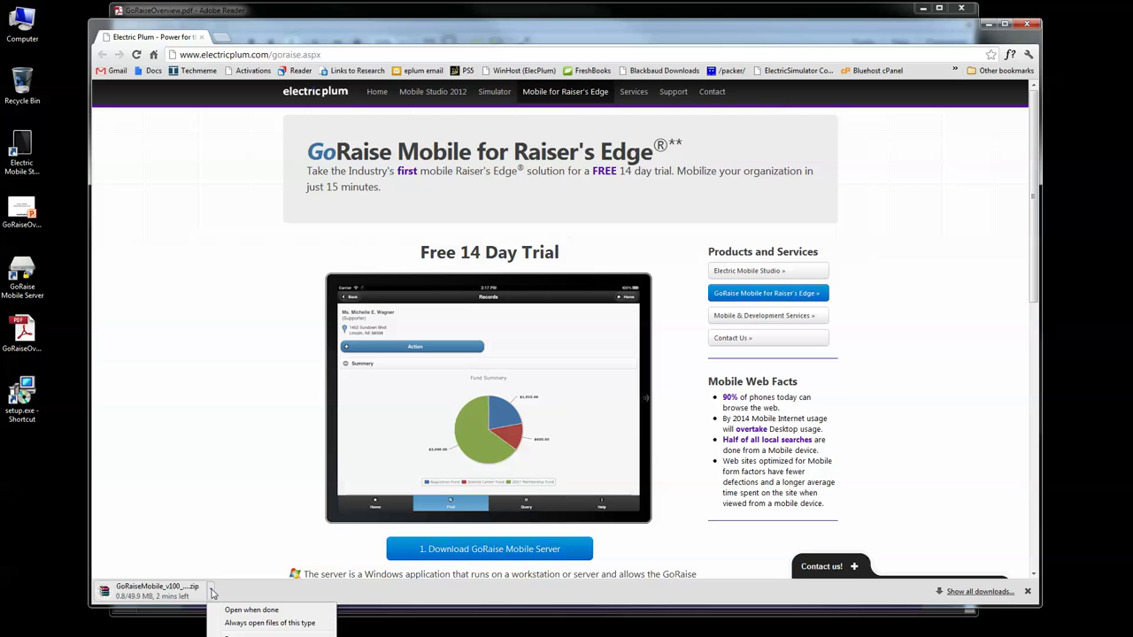
pyautogui.click(252, 623)
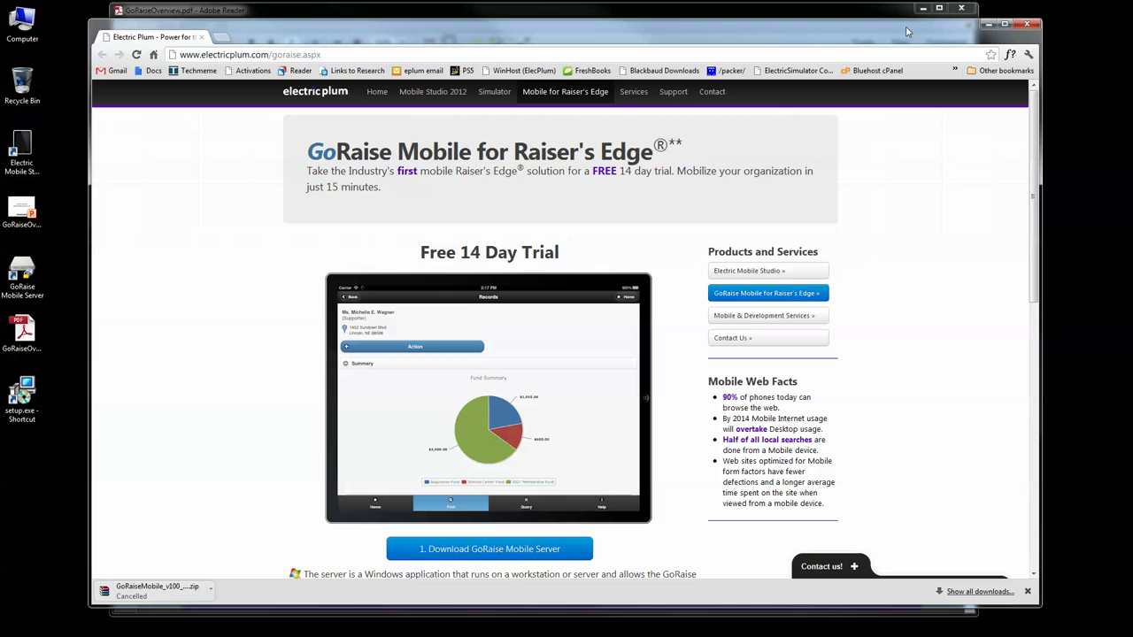
pyautogui.click(1026, 25)
# Step: Launch setup.exe and advance past the welcome and install-folder pages
pyautogui.moveTo(26, 398)
pyautogui.mouseDown()
pyautogui.moveTo(55, 462)
pyautogui.moveTo(26, 400)
pyautogui.mouseUp()
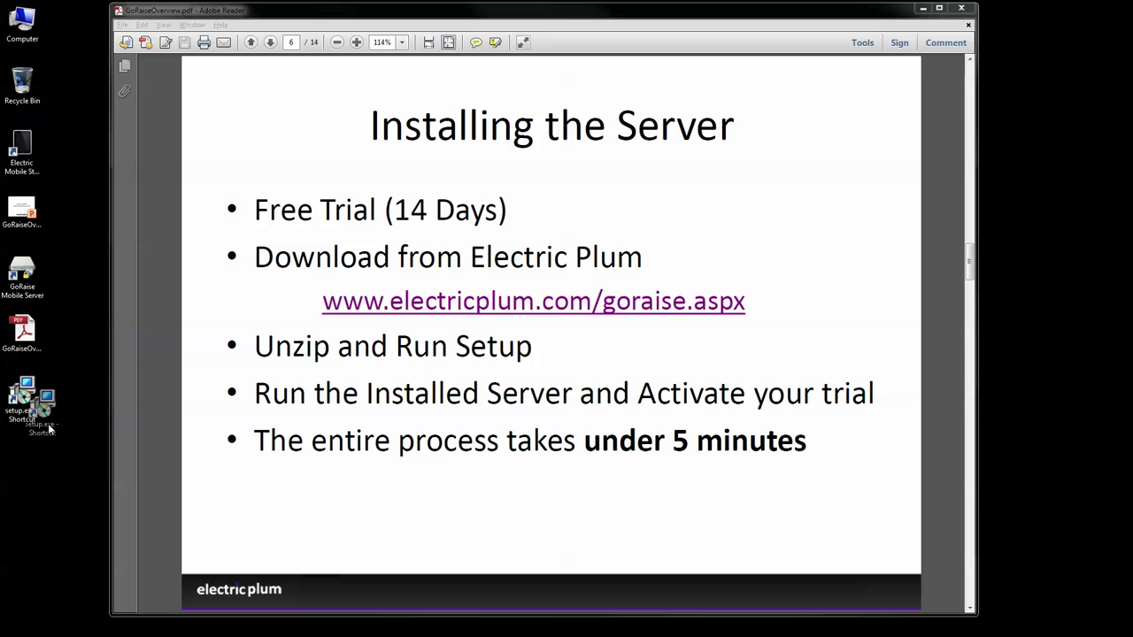
pyautogui.doubleClick(31, 419)
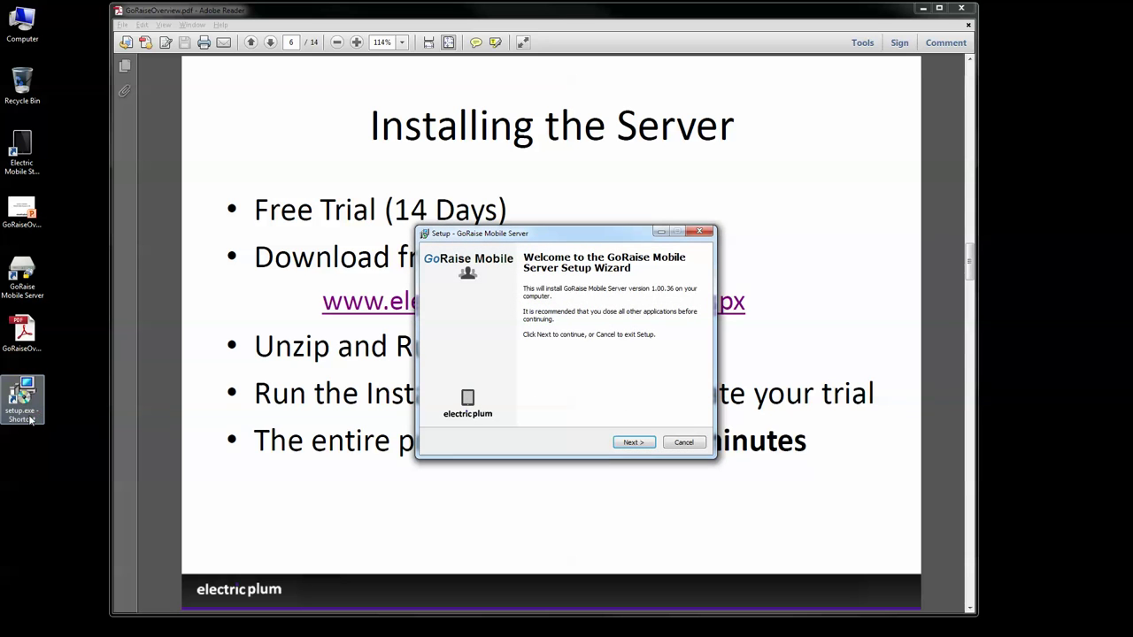
pyautogui.click(633, 442)
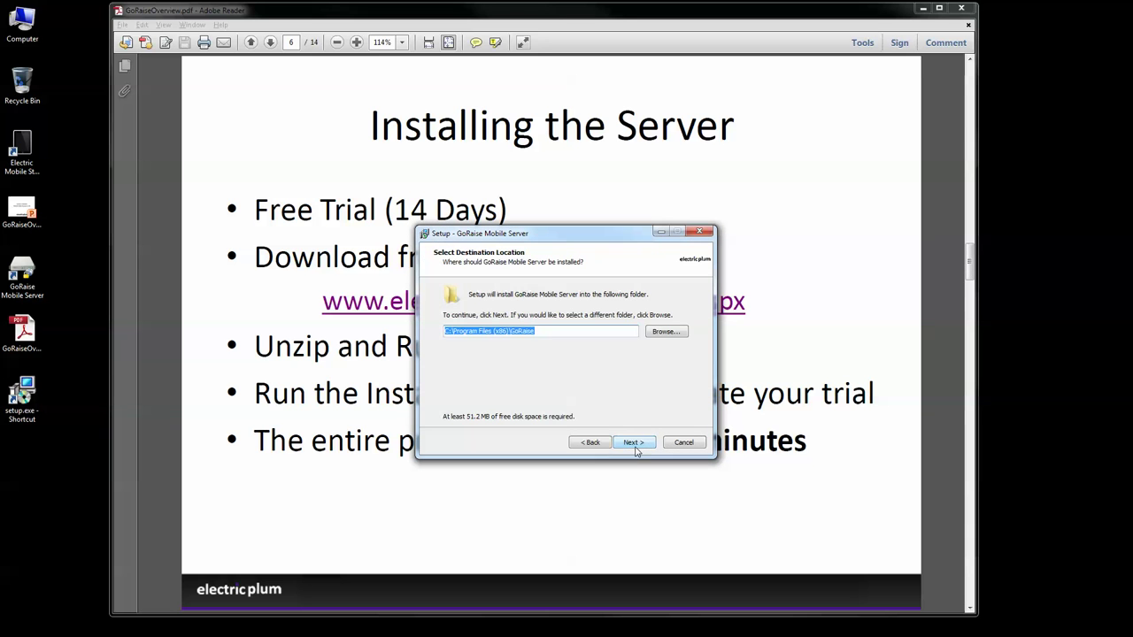
pyautogui.click(634, 443)
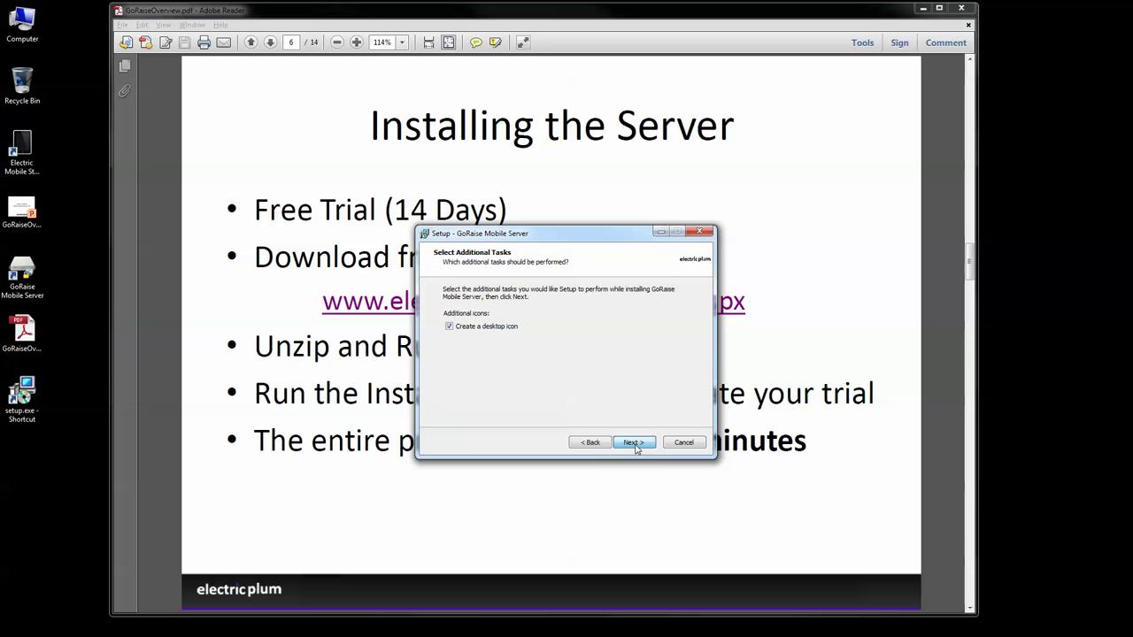
# Step: Cancel the installer, confirm Exit Setup with Yes, and return to the slides
pyautogui.click(699, 231)
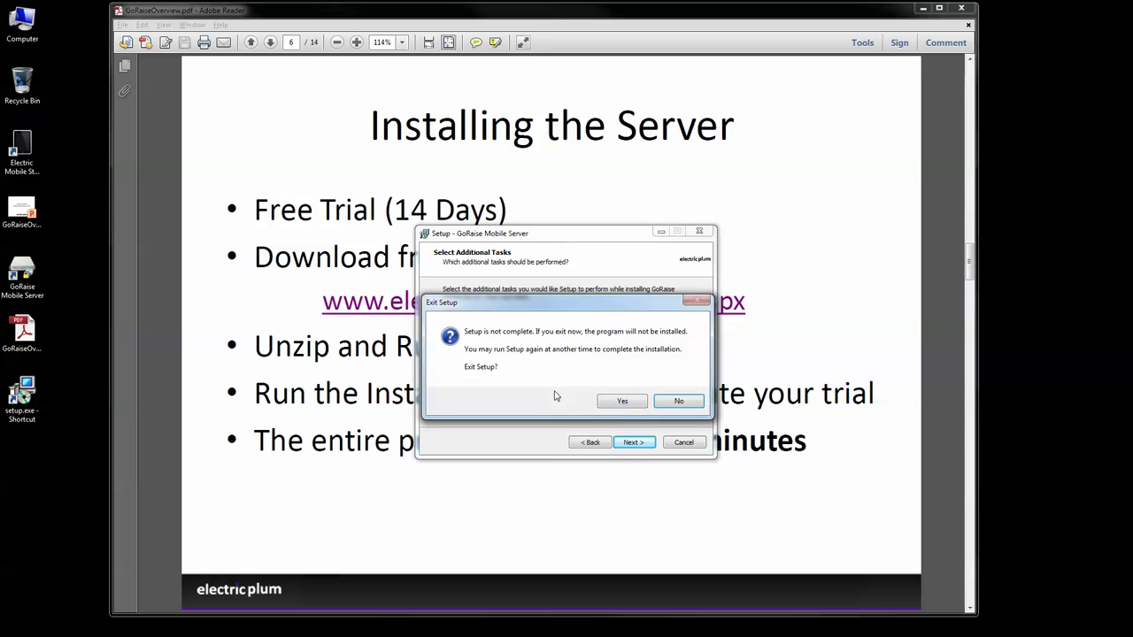
pyautogui.click(678, 401)
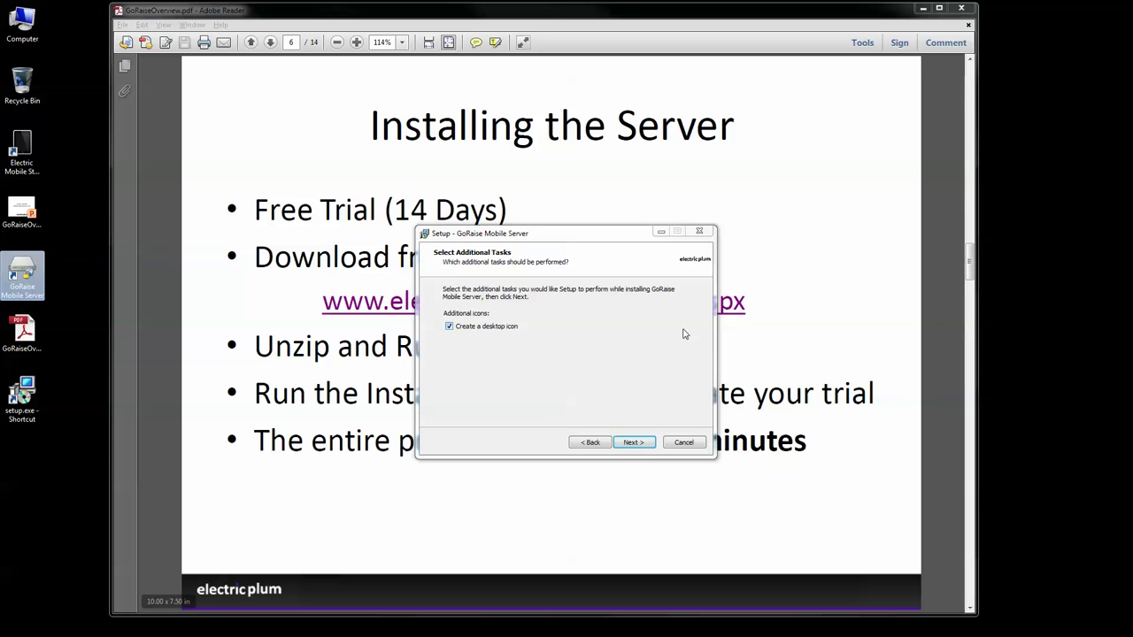
pyautogui.click(686, 442)
pyautogui.click(622, 401)
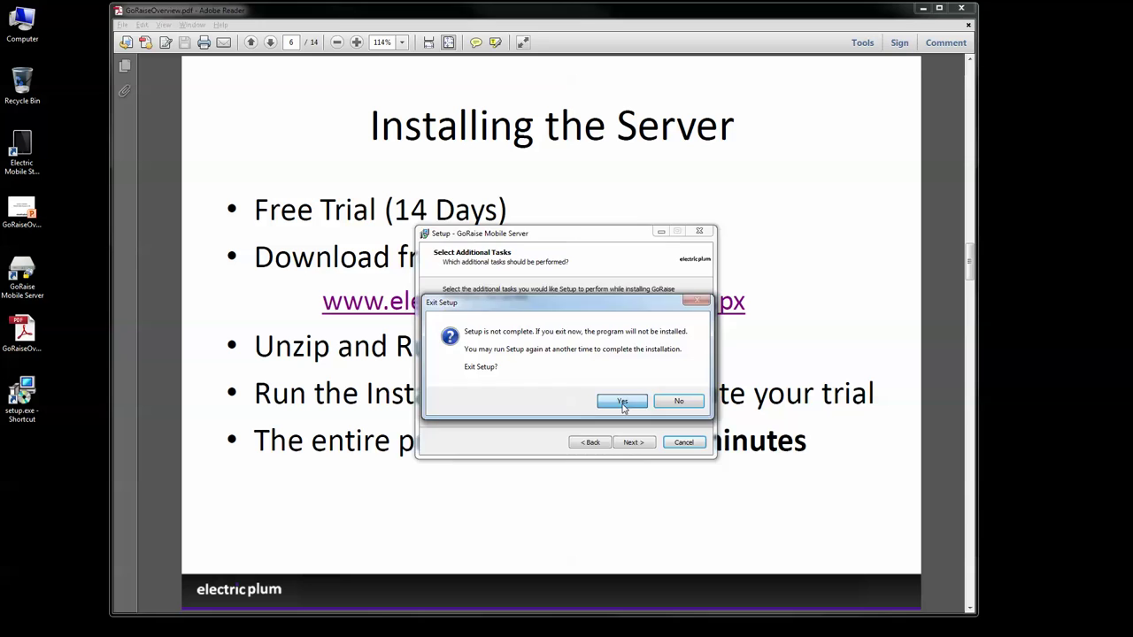
pyautogui.click(30, 285)
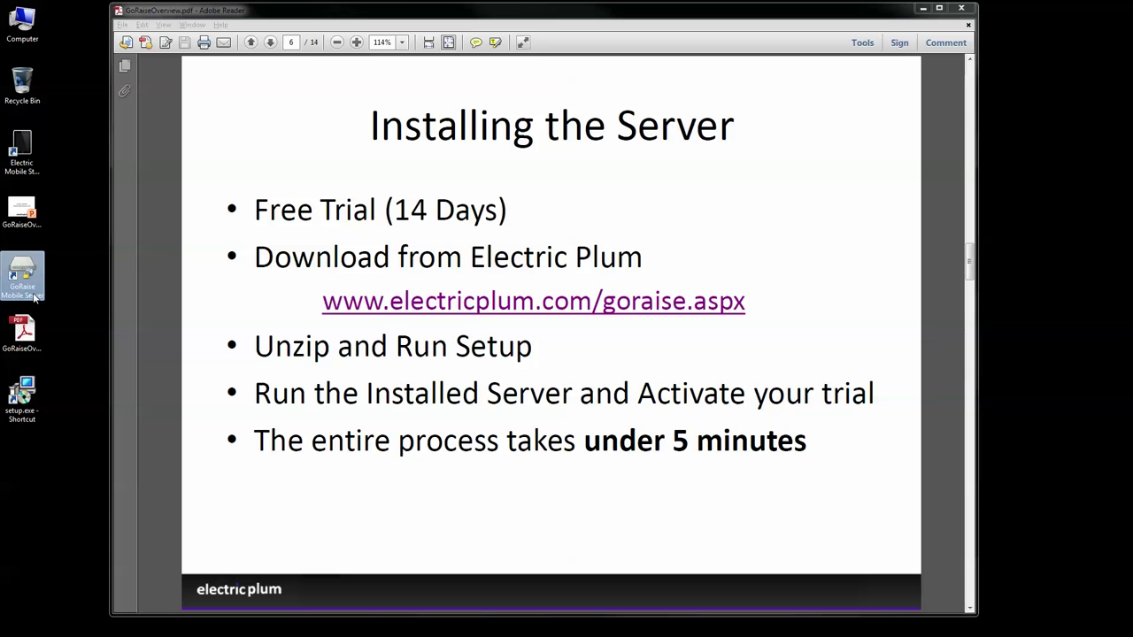
pyautogui.click(302, 434)
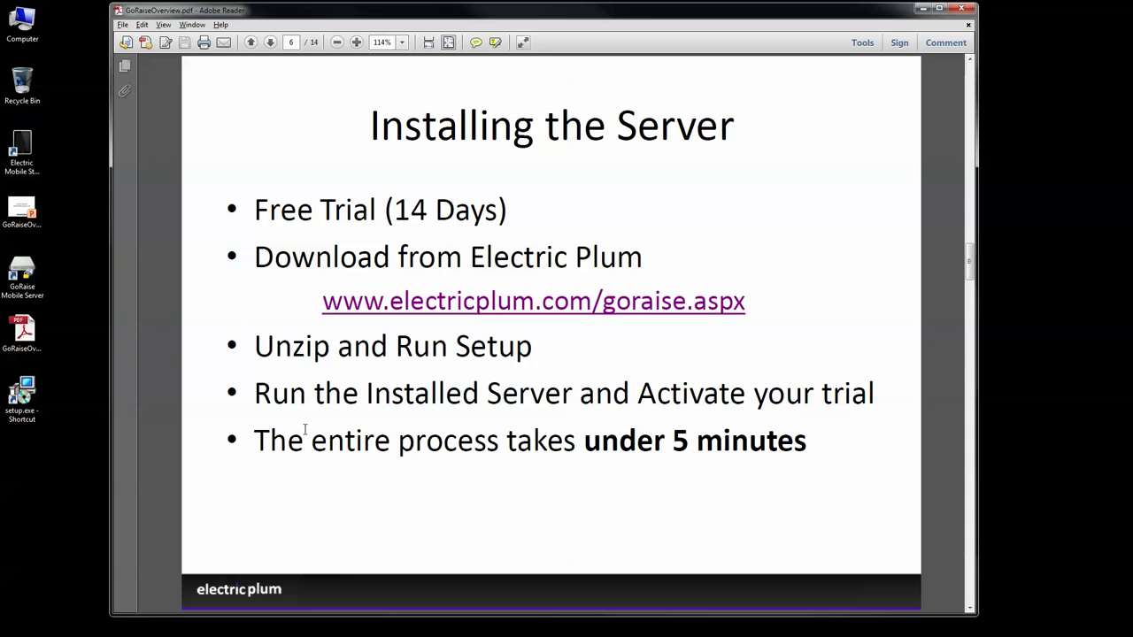
# Step: Page past The GoRaise Server slide to page 8, DEMO - INSTALLATION
pyautogui.press('pagedown')
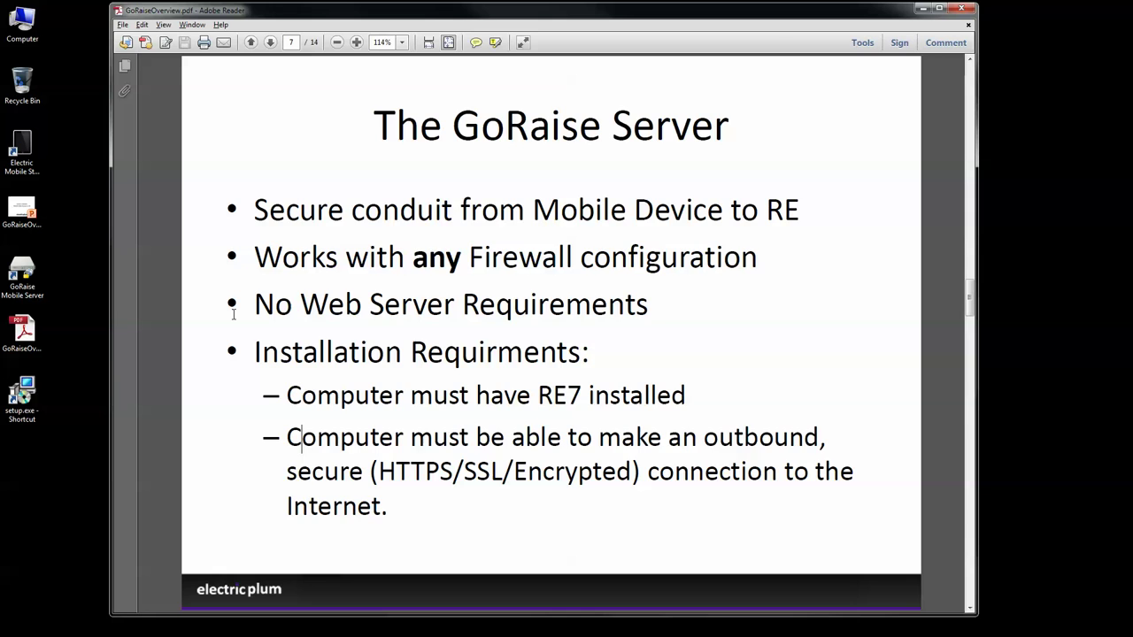
pyautogui.scroll(-2, 234, 314)
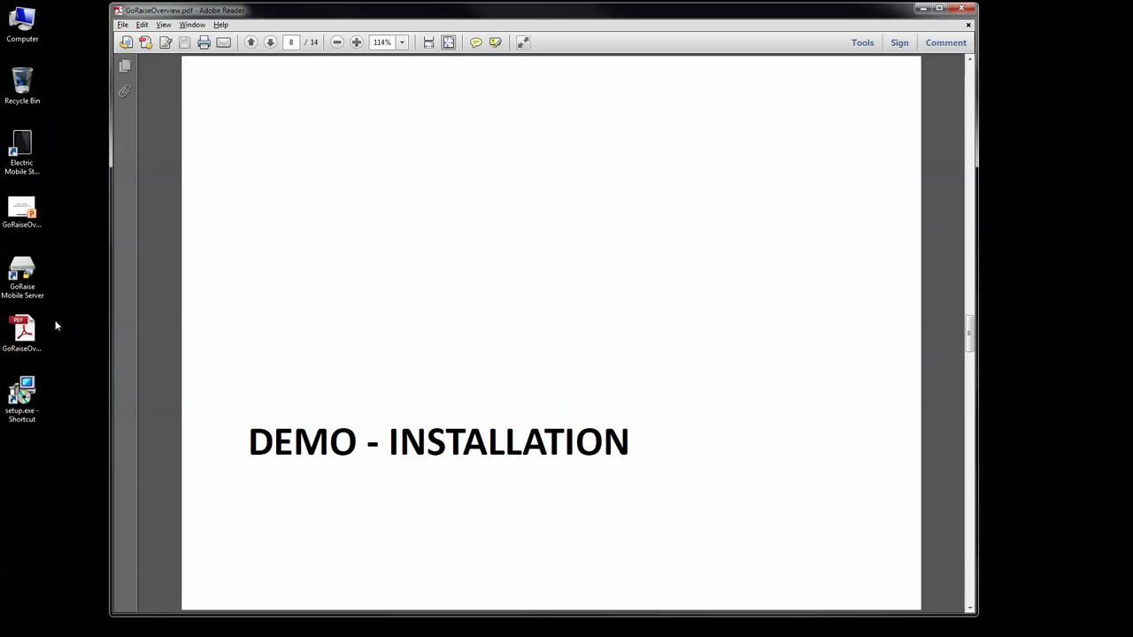
# Step: Launch GoRaise Mobile Server from the desktop and dismiss the Activation Required notice
pyautogui.doubleClick(25, 279)
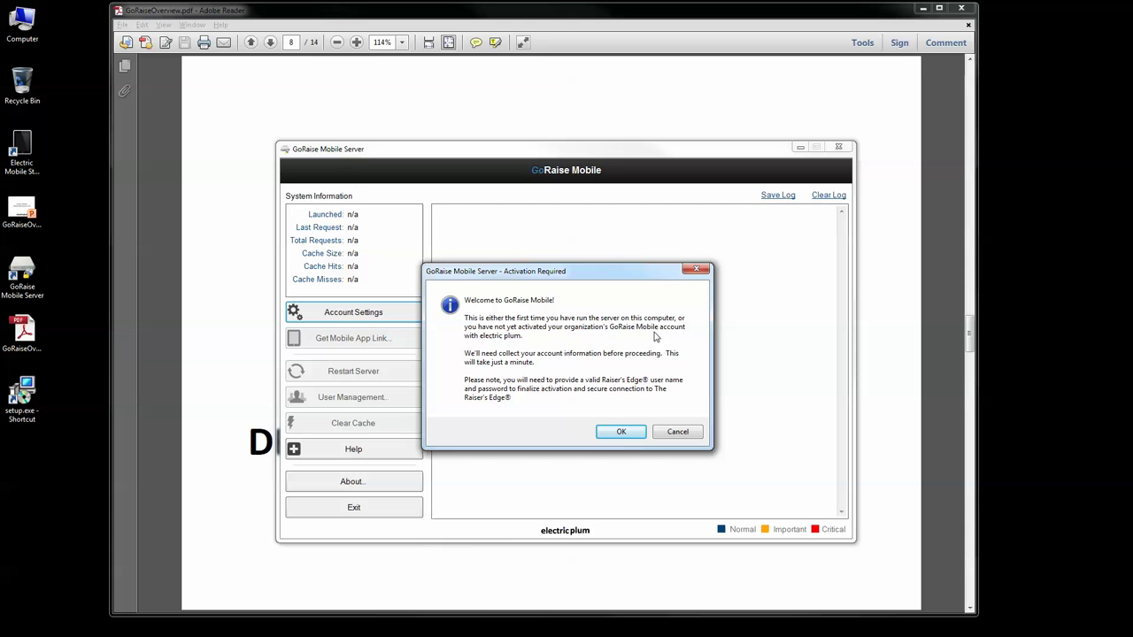
pyautogui.click(621, 434)
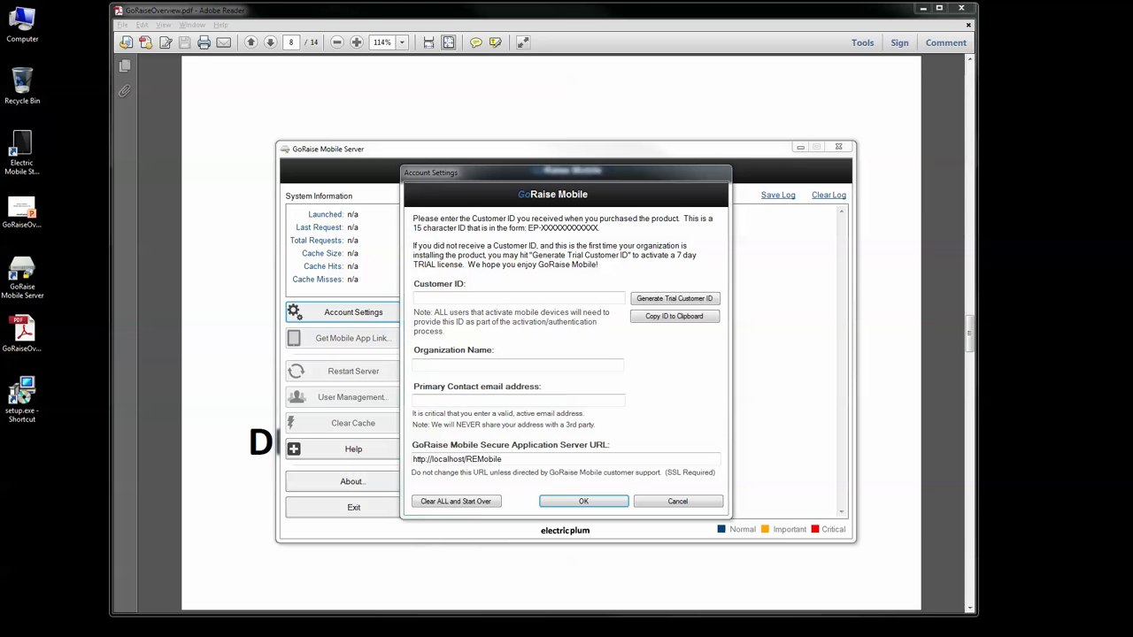
# Step: Paste the Customer ID, enter organization 'Demo' and the contact's e-mail, then save
pyautogui.click(580, 296)
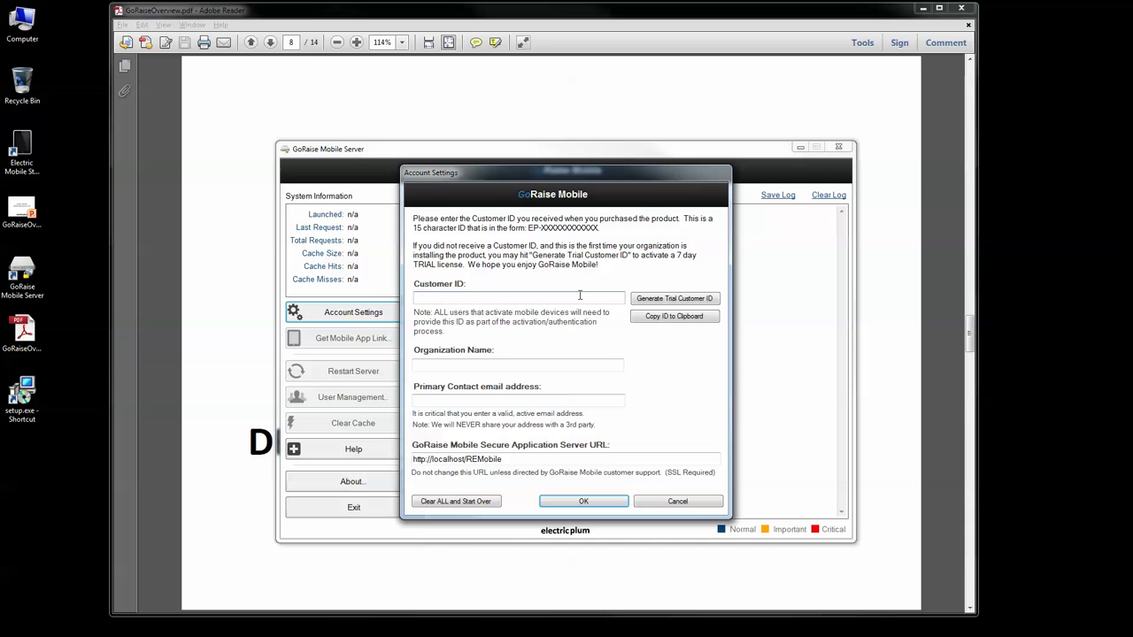
pyautogui.write('EP-8AB5D2530AC9')
pyautogui.press('Tab')
pyautogui.press('Tab')
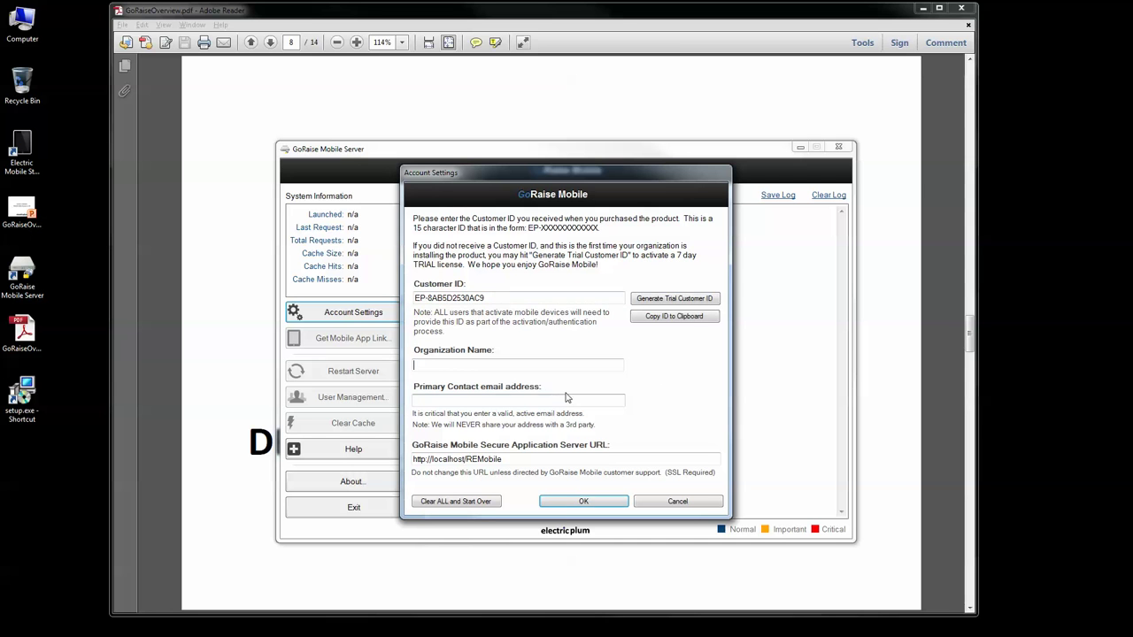
pyautogui.hotkey('shift', 'Tab')
pyautogui.hotkey('shift', 'Tab')
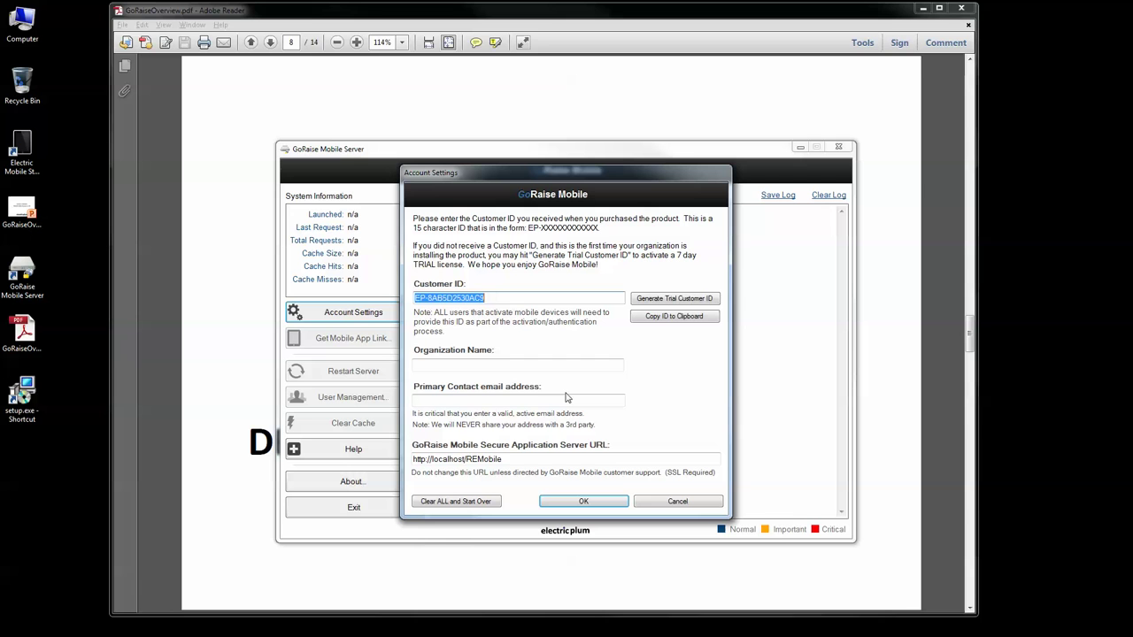
pyautogui.press('Tab')
pyautogui.press('Tab')
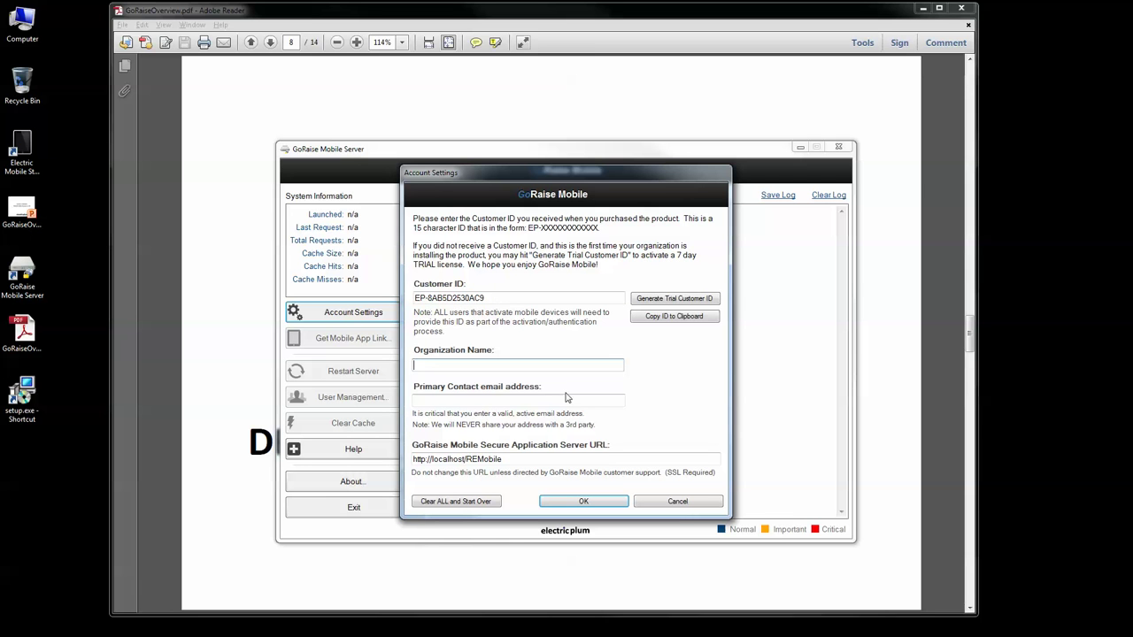
pyautogui.write('Demo')
pyautogui.press('Tab')
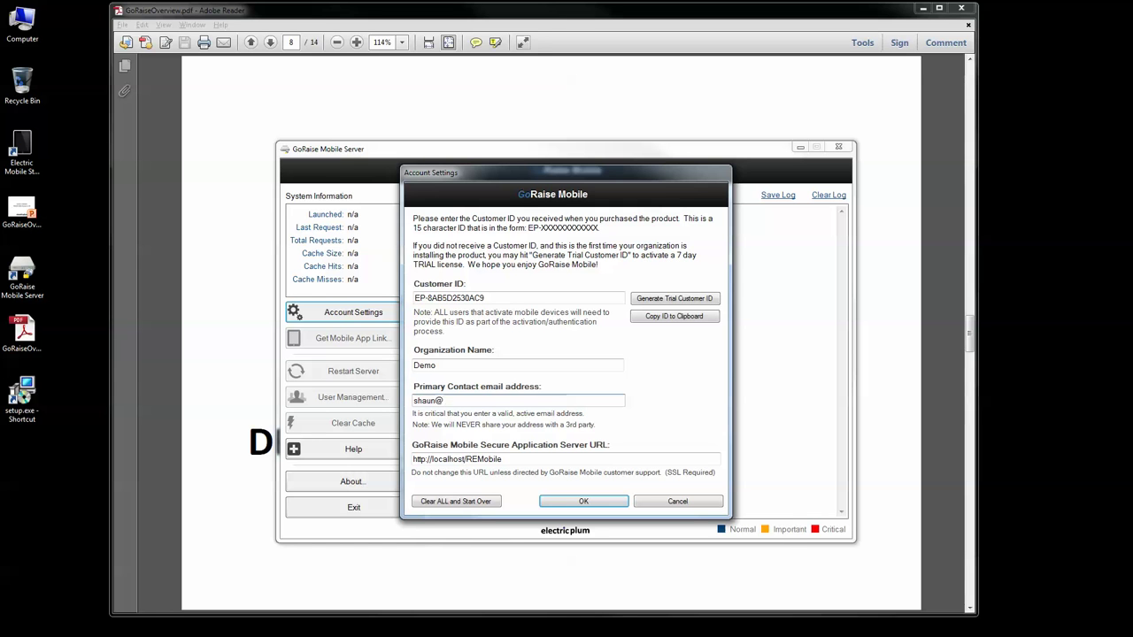
pyautogui.click(593, 502)
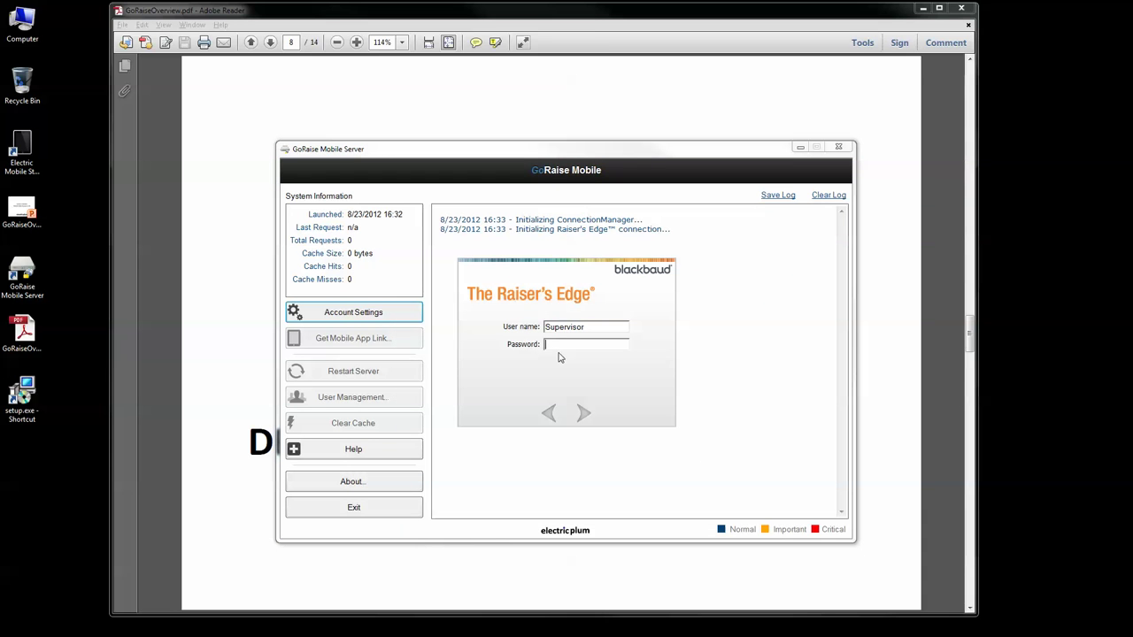
# Step: Re-enter the Raiser's Edge password to finish activation, then minimize the server window
pyautogui.write('*')
pyautogui.press('BackSpace')
pyautogui.press('BackSpace')
pyautogui.press('BackSpace')
pyautogui.write('**********')
pyautogui.press('Return')
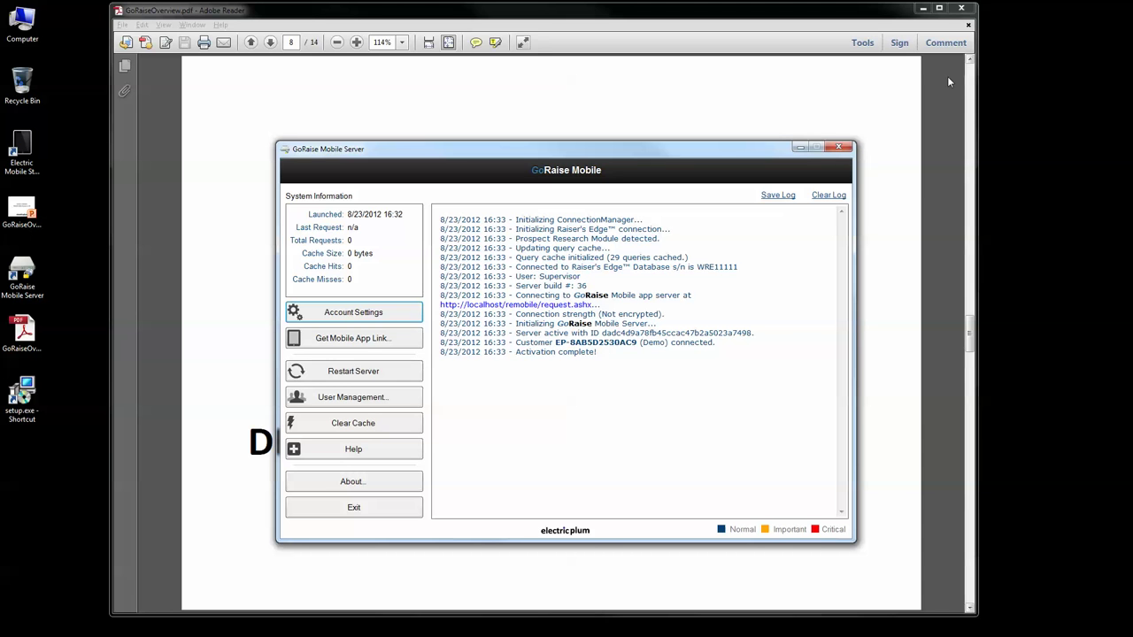
pyautogui.click(808, 146)
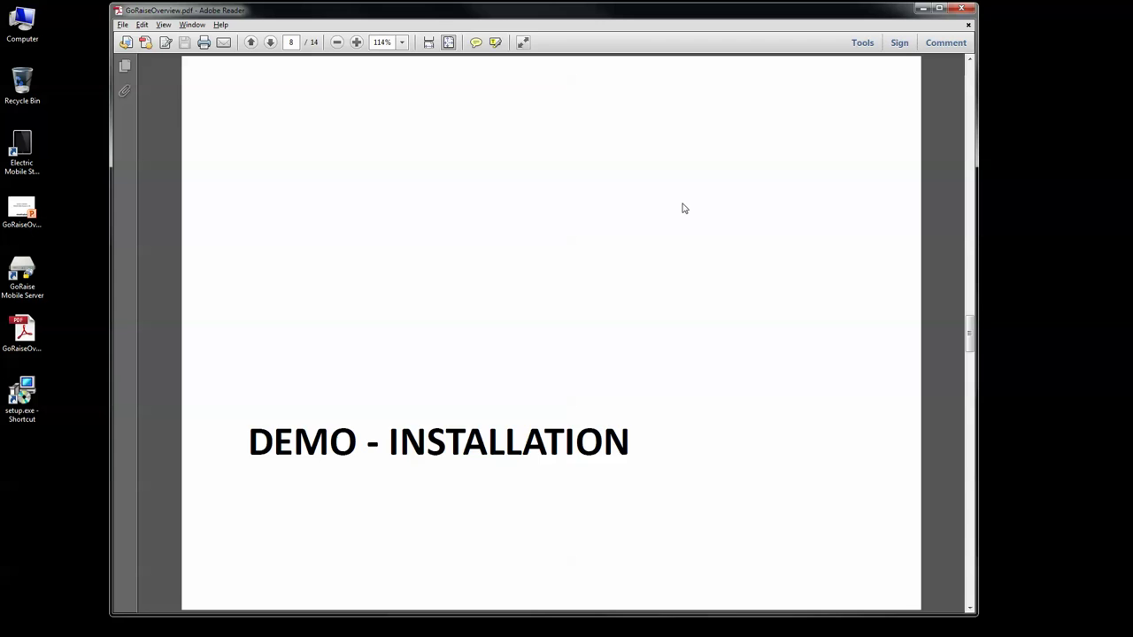
# Step: Move through page 9 to page 10, The Activation Process
pyautogui.scroll(-3, 682, 202)
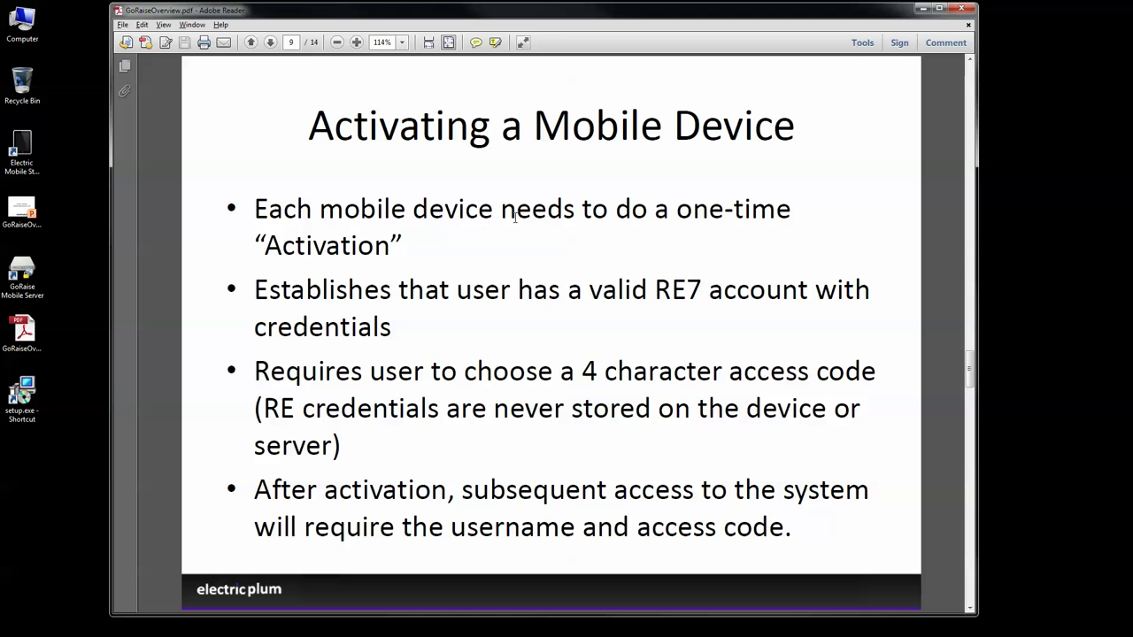
pyautogui.press('pagedown')
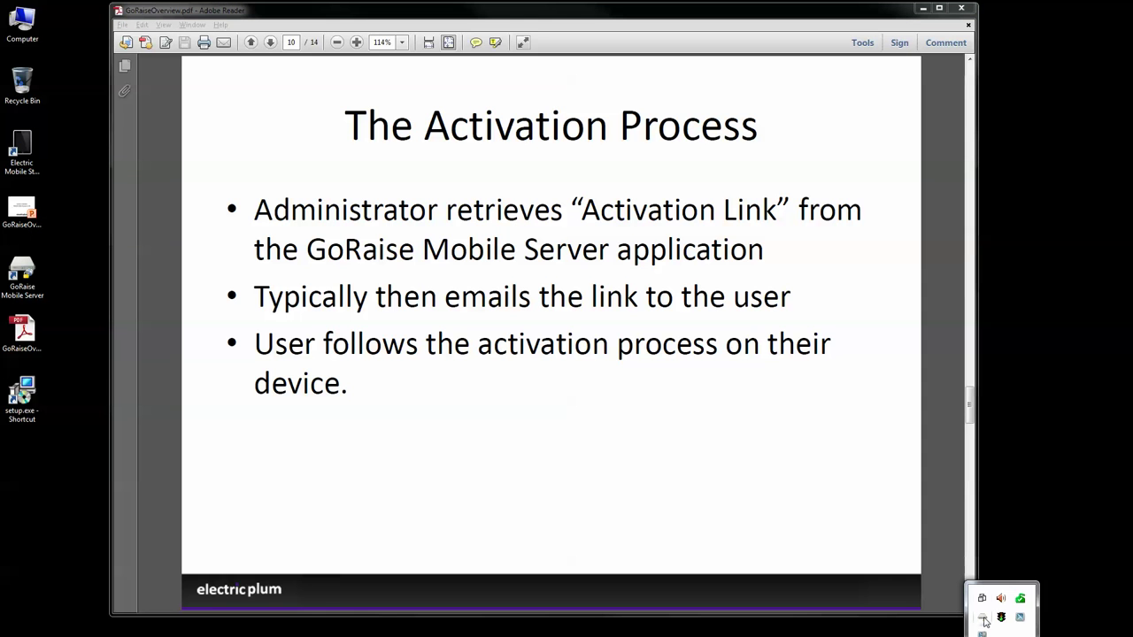
# Step: Copy the GoRaise Mobile app activation link to the clipboard and minimise the server window
pyautogui.doubleClick(983, 618)
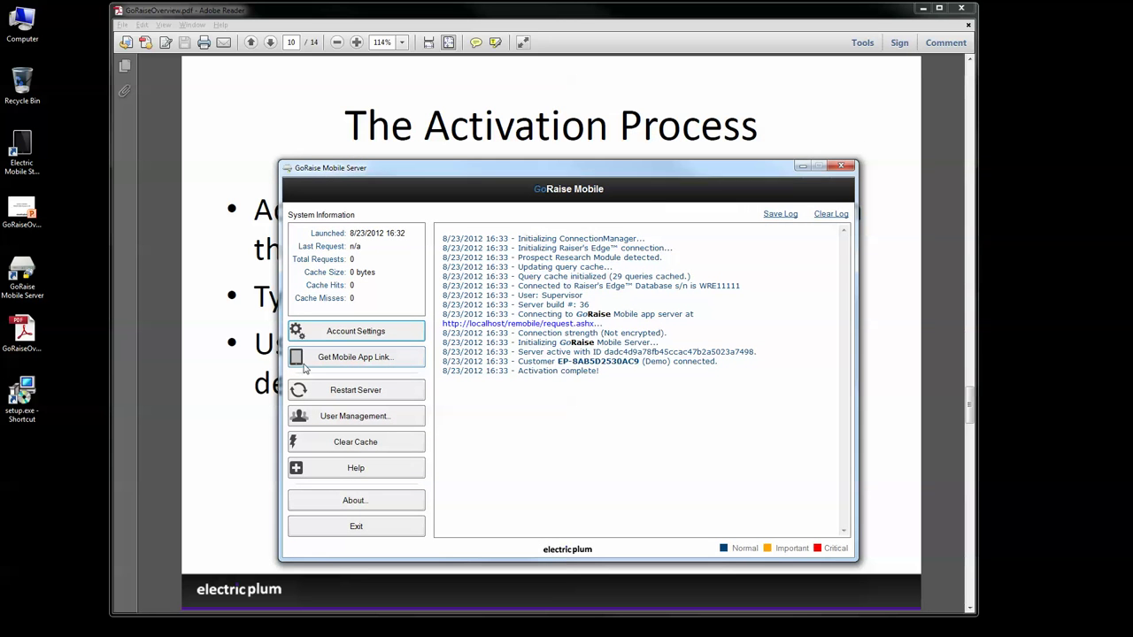
pyautogui.click(355, 360)
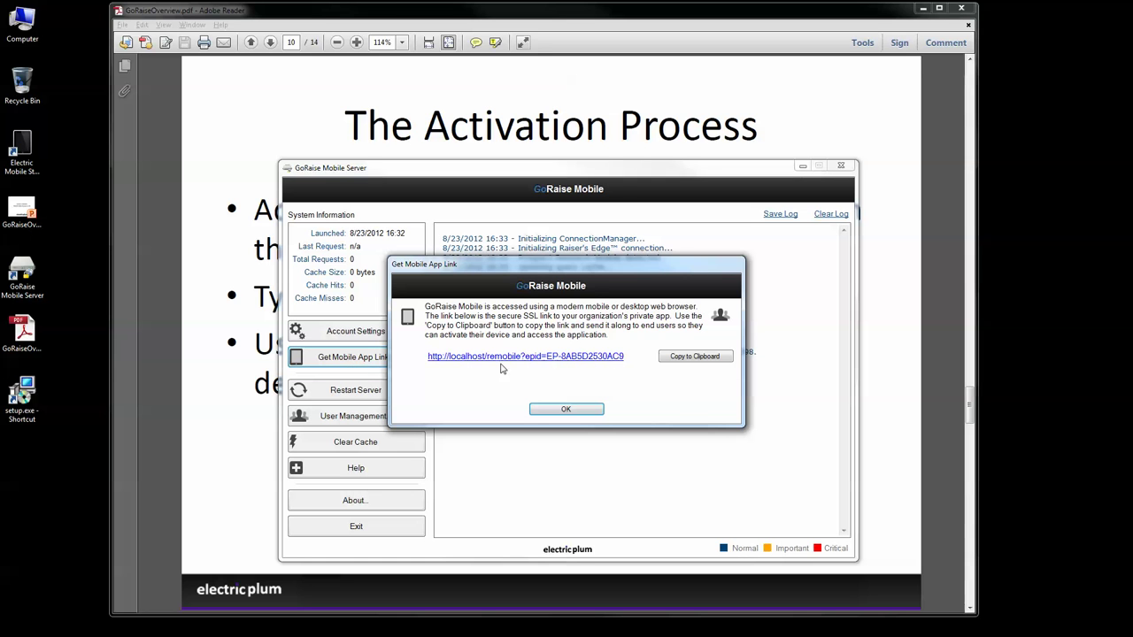
pyautogui.click(687, 358)
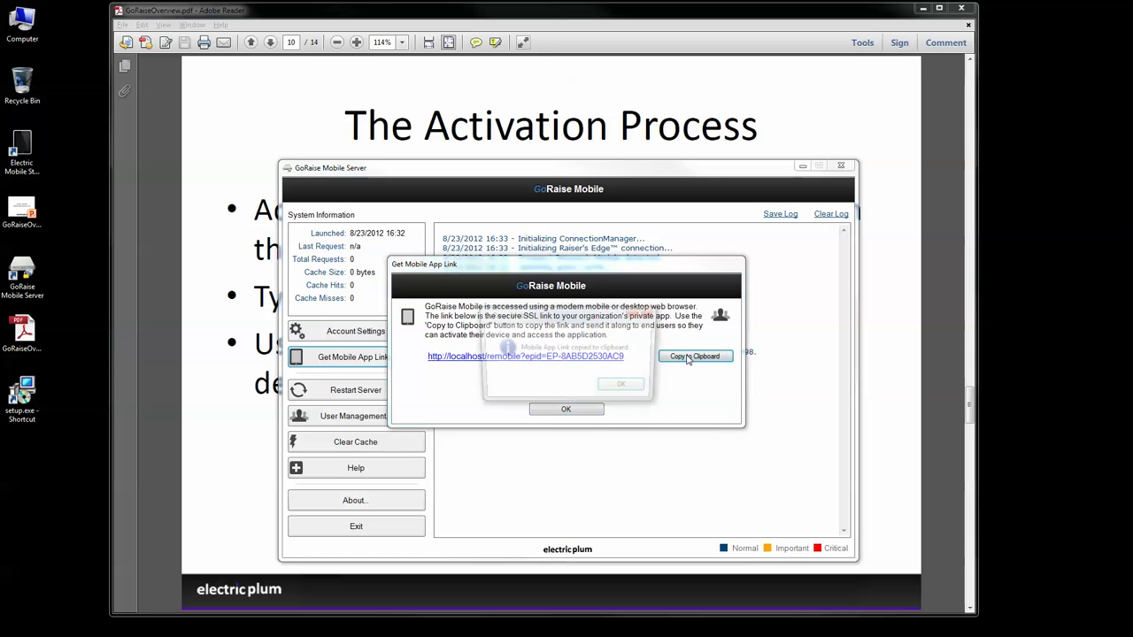
pyautogui.click(623, 386)
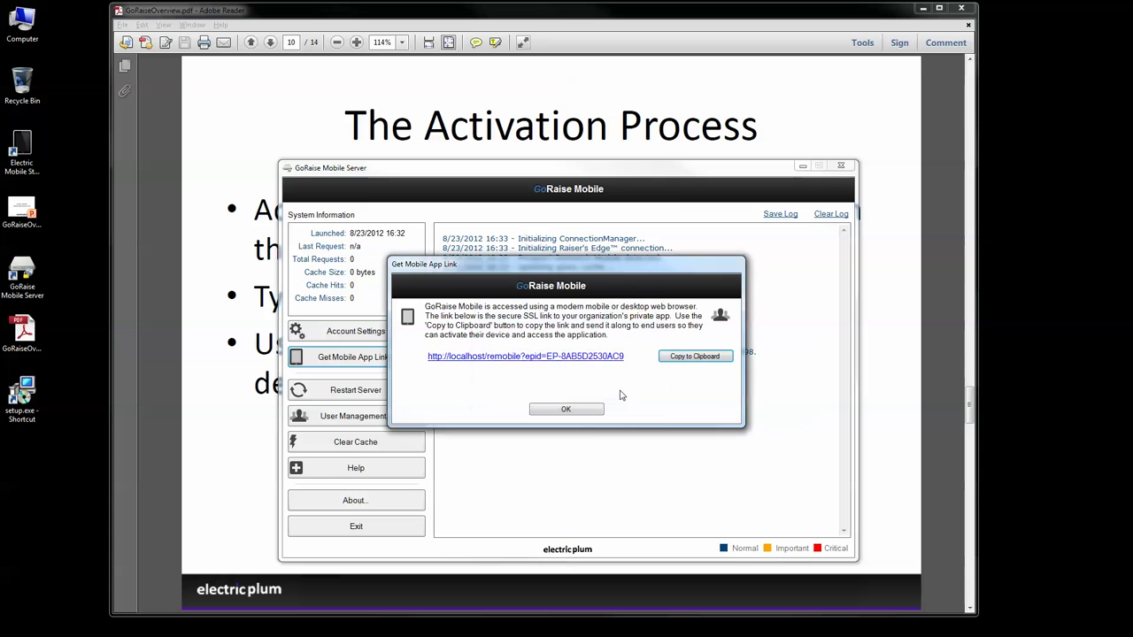
pyautogui.click(576, 410)
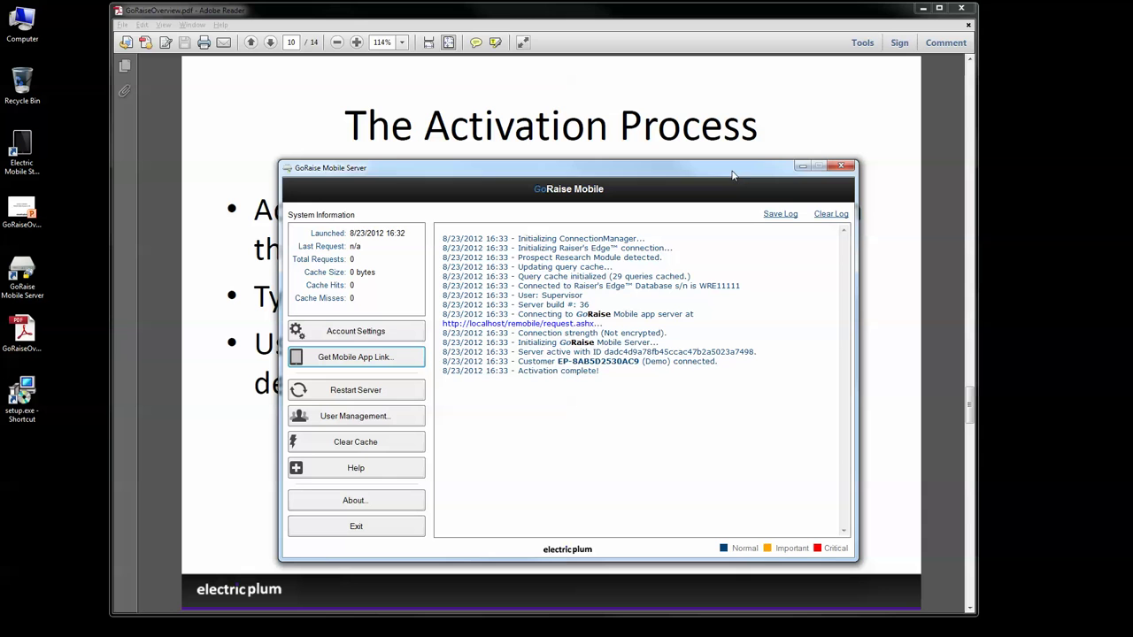
pyautogui.click(801, 167)
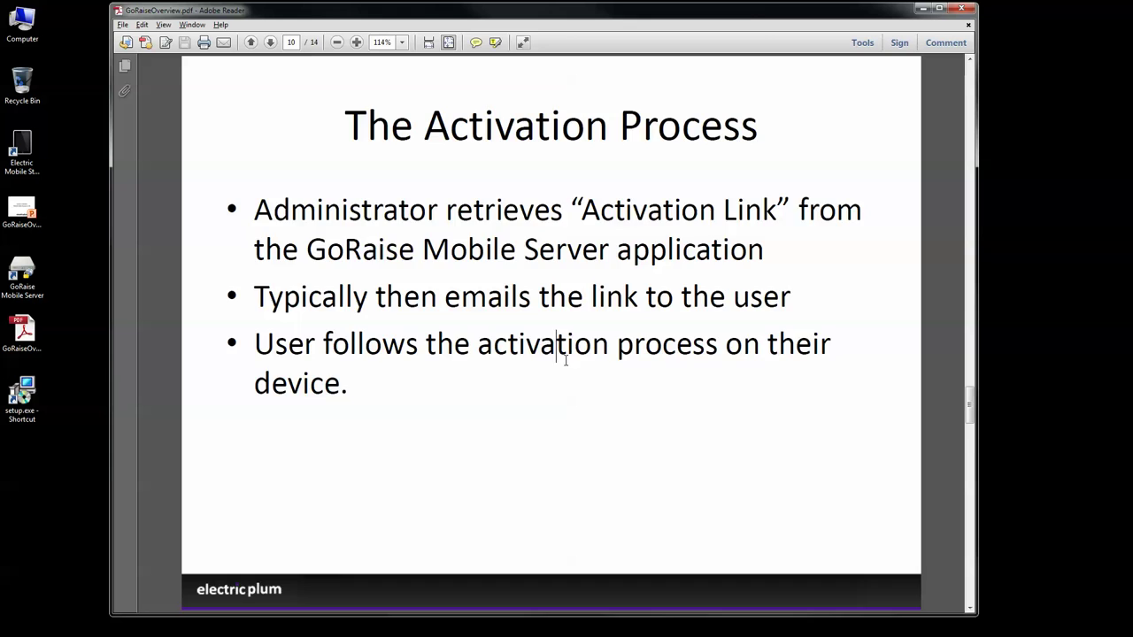
# Step: Launch a new iPhone simulator instance and load the pasted activation link in its browser
pyautogui.scroll(-2, 561, 354)
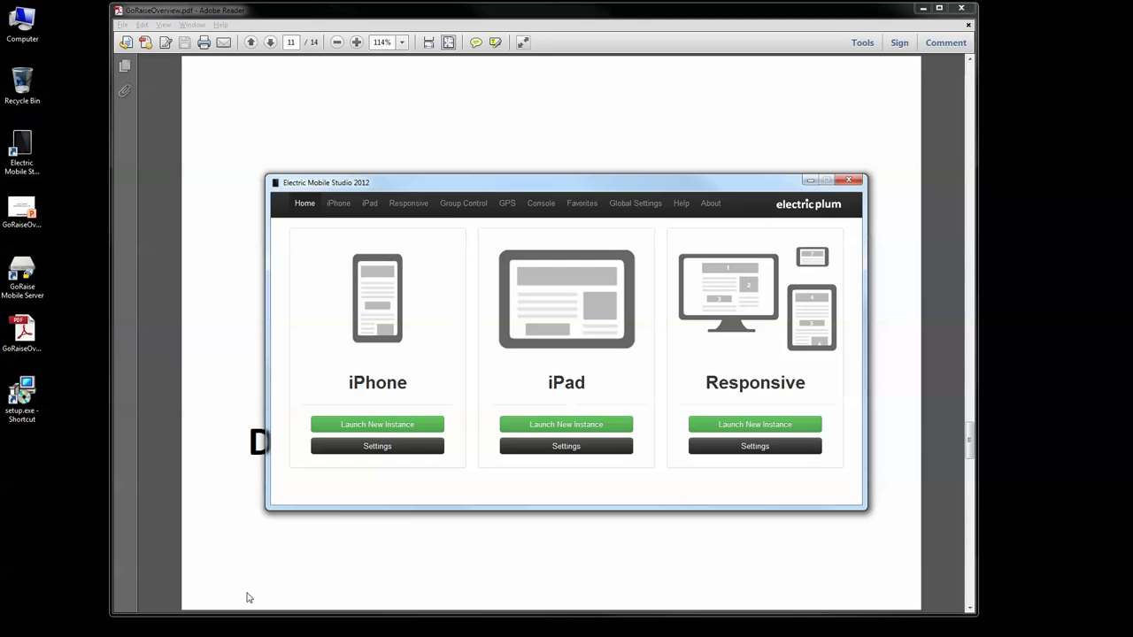
pyautogui.click(412, 425)
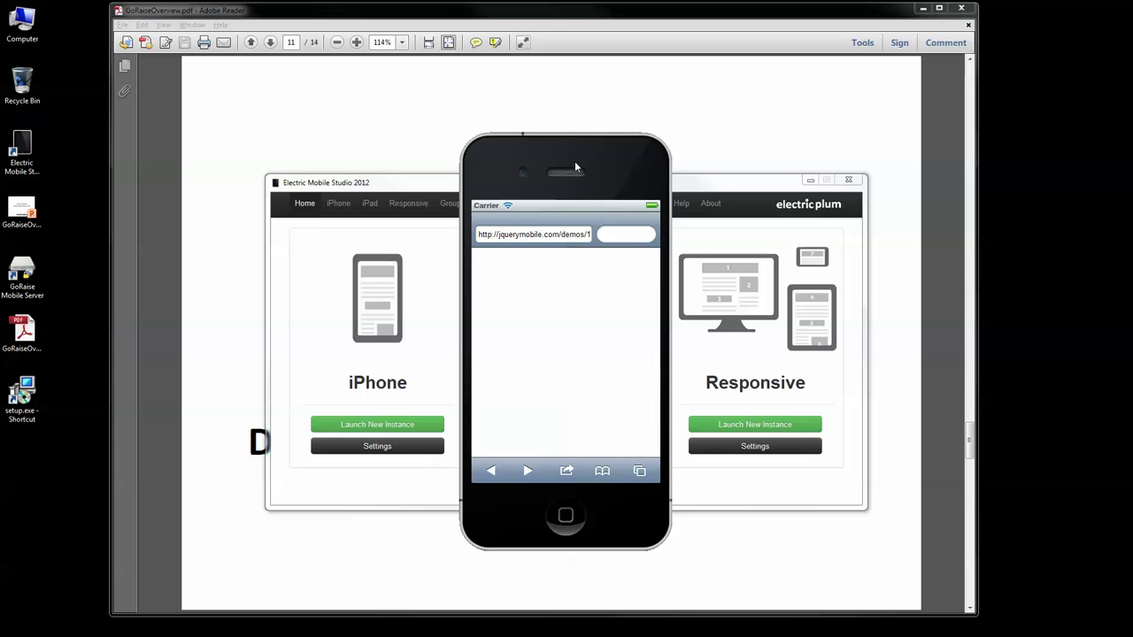
pyautogui.click(571, 235)
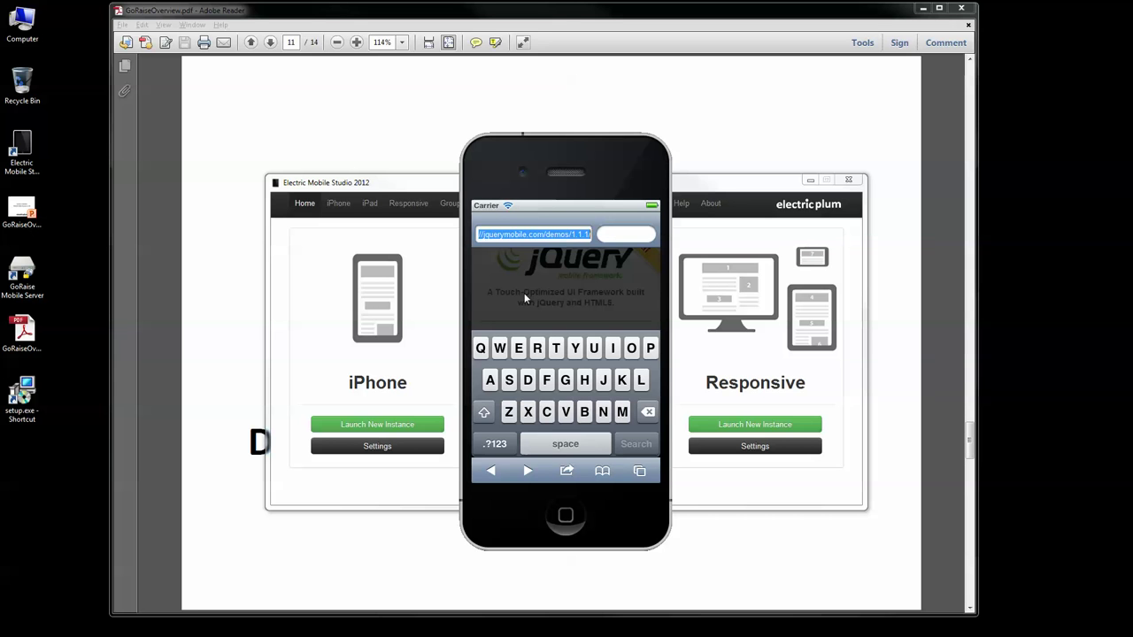
pyautogui.hotkey('ctrl', 'v')
pyautogui.press('Return')
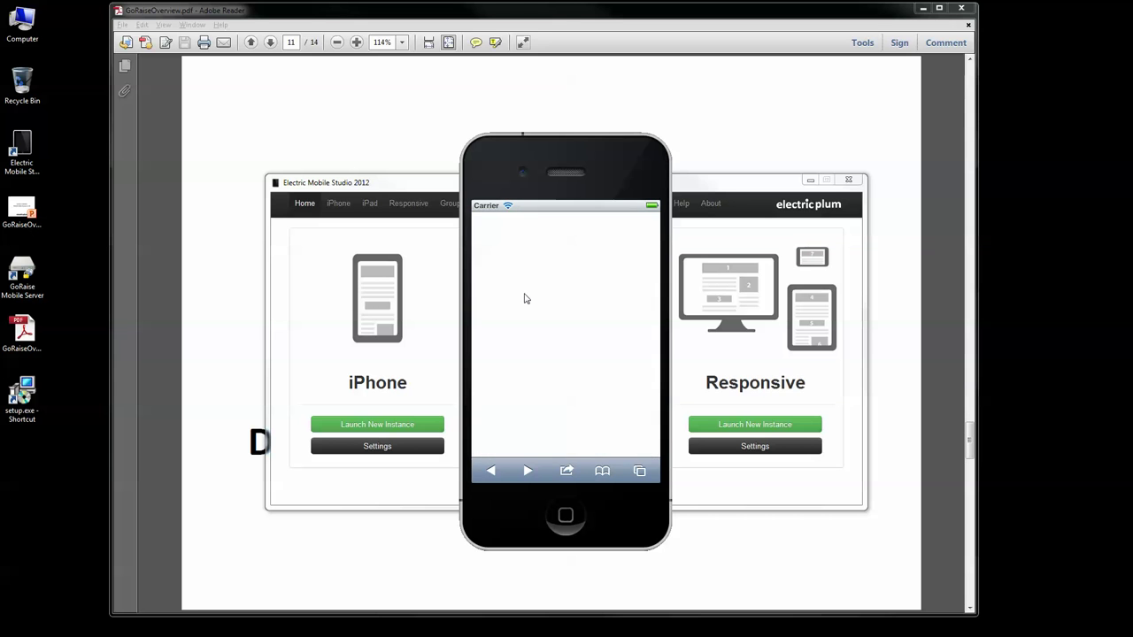
# Step: Move the studio window aside, raise the phone simulator, and start first-time device activation
pyautogui.click(810, 180)
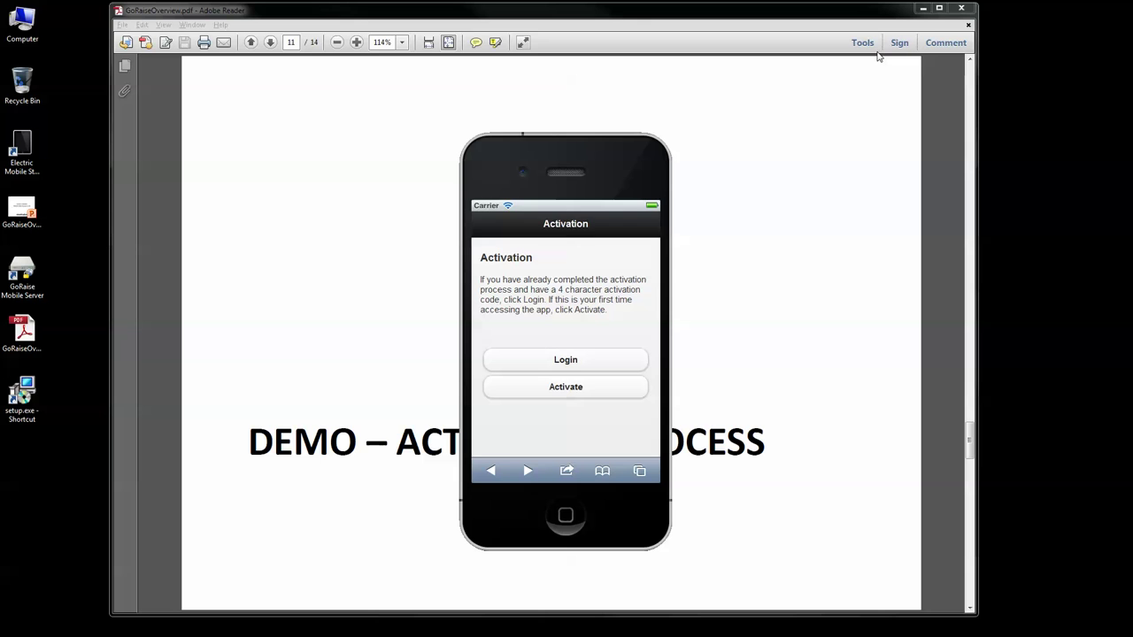
pyautogui.moveTo(594, 155); pyautogui.dragTo(572, 85)
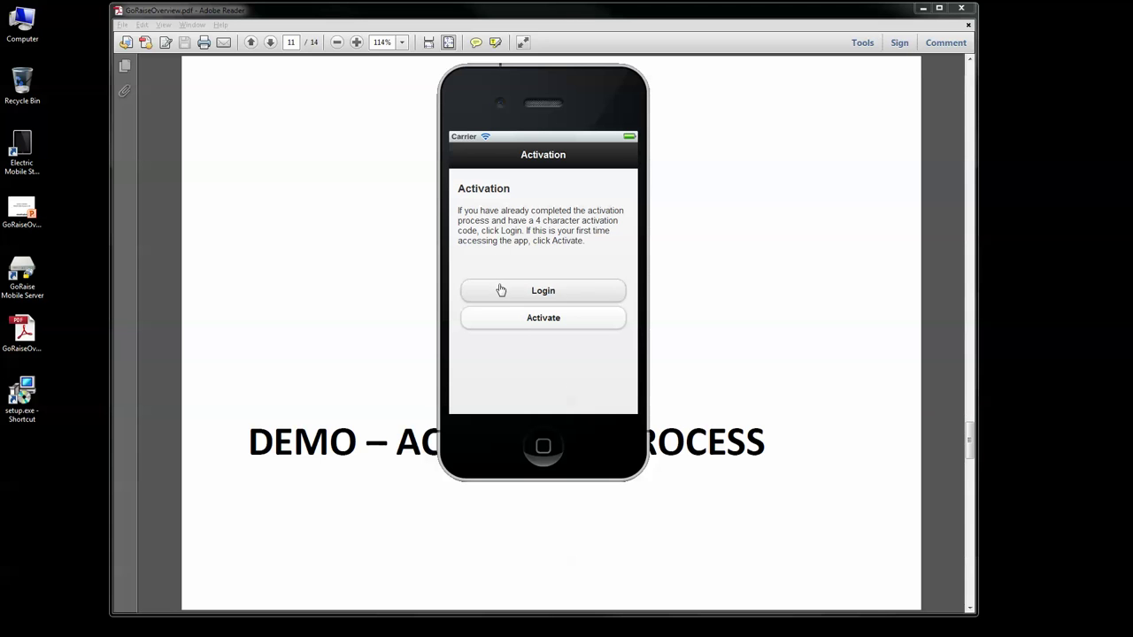
pyautogui.click(554, 320)
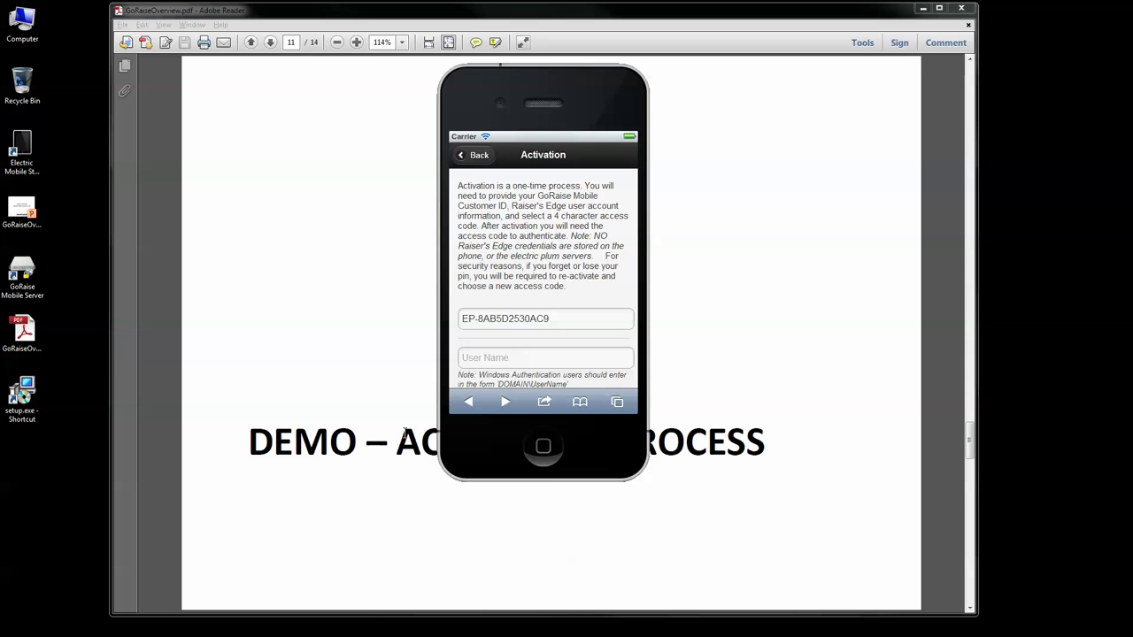
pyautogui.click(544, 162)
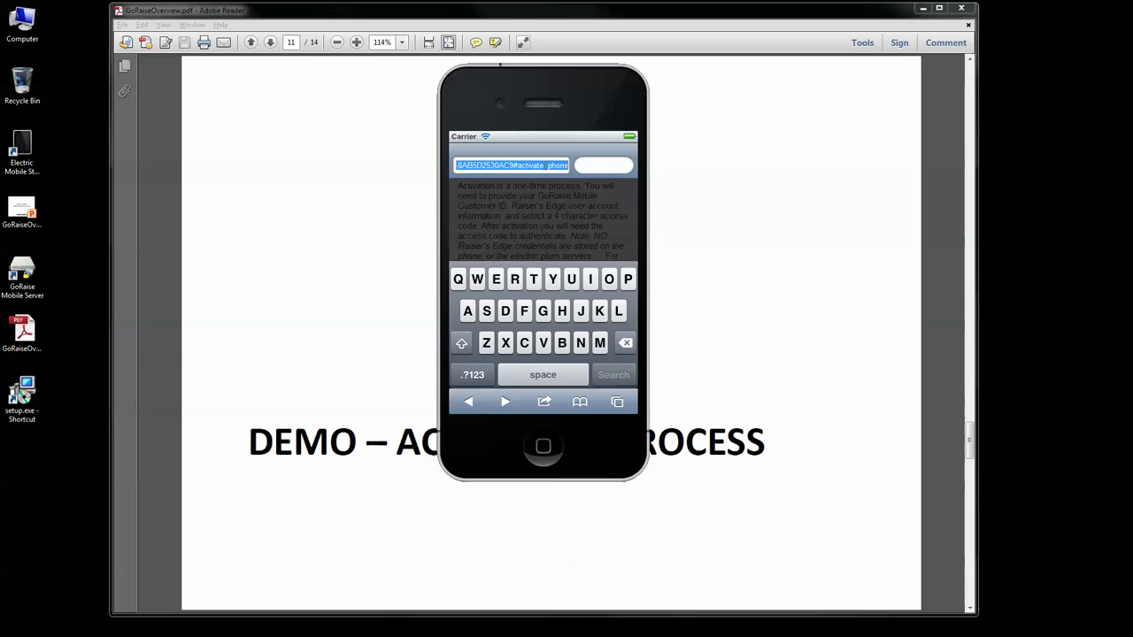
pyautogui.click(549, 209)
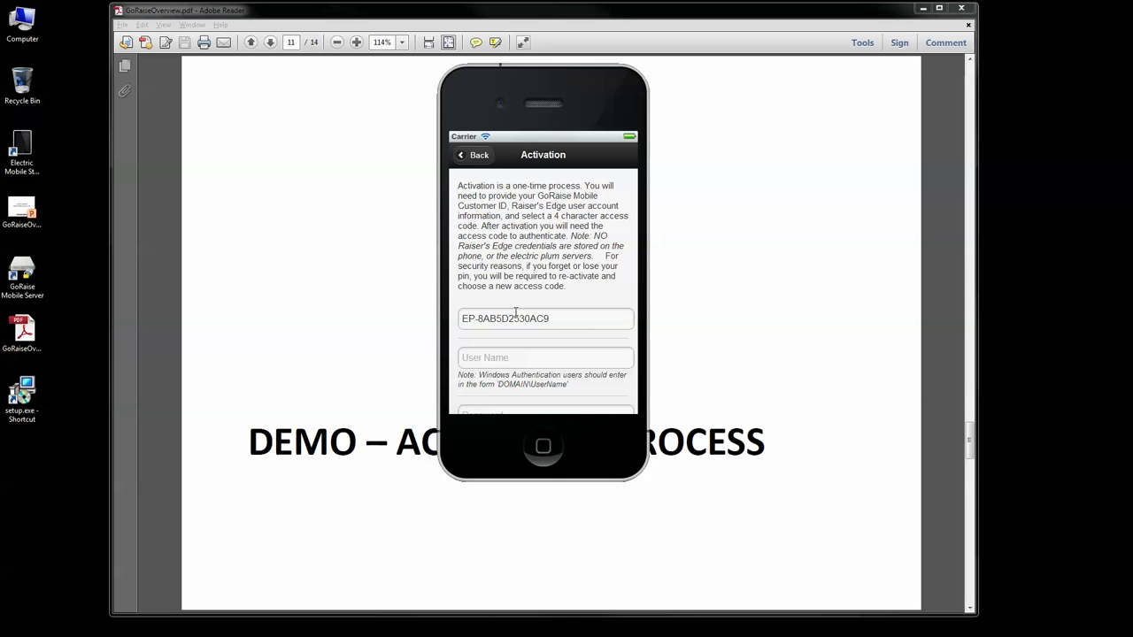
# Step: Enter the user name and account password in the activation form
pyautogui.click(522, 362)
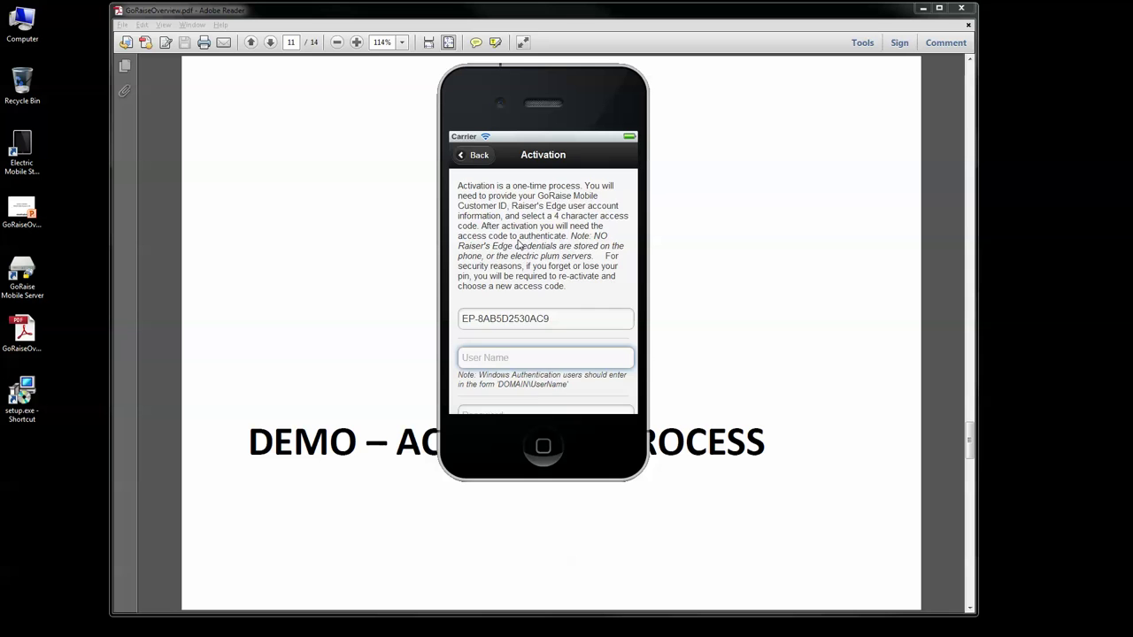
pyautogui.scroll(-2, 522, 245)
pyautogui.scroll(-1, 536, 311)
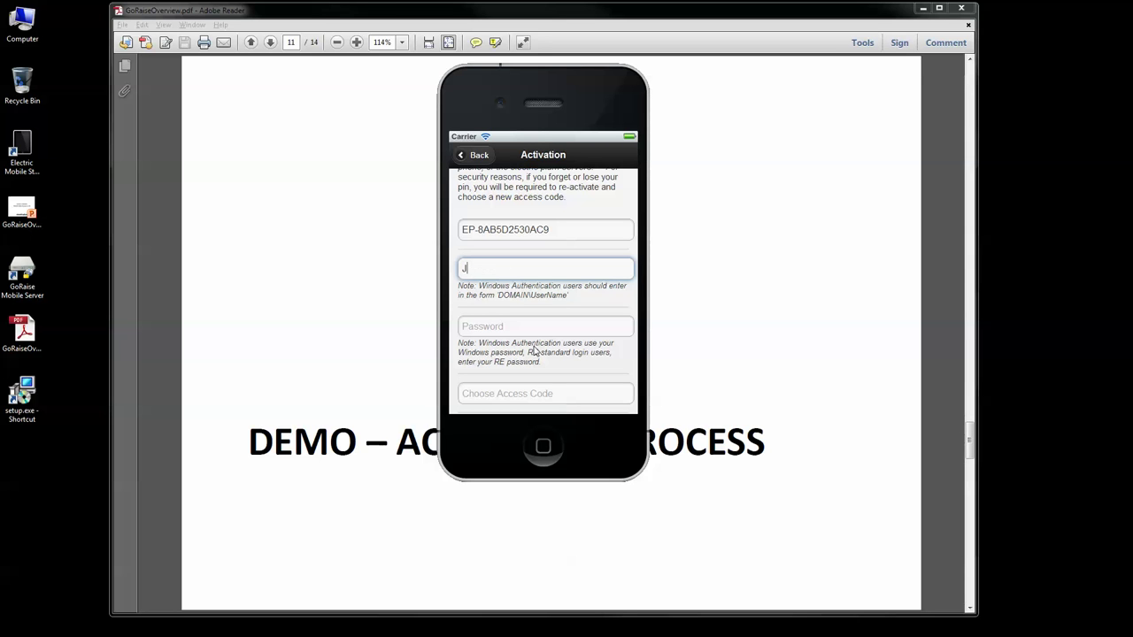
pyautogui.write('J')
pyautogui.write('ll')
pyautogui.press('Tab')
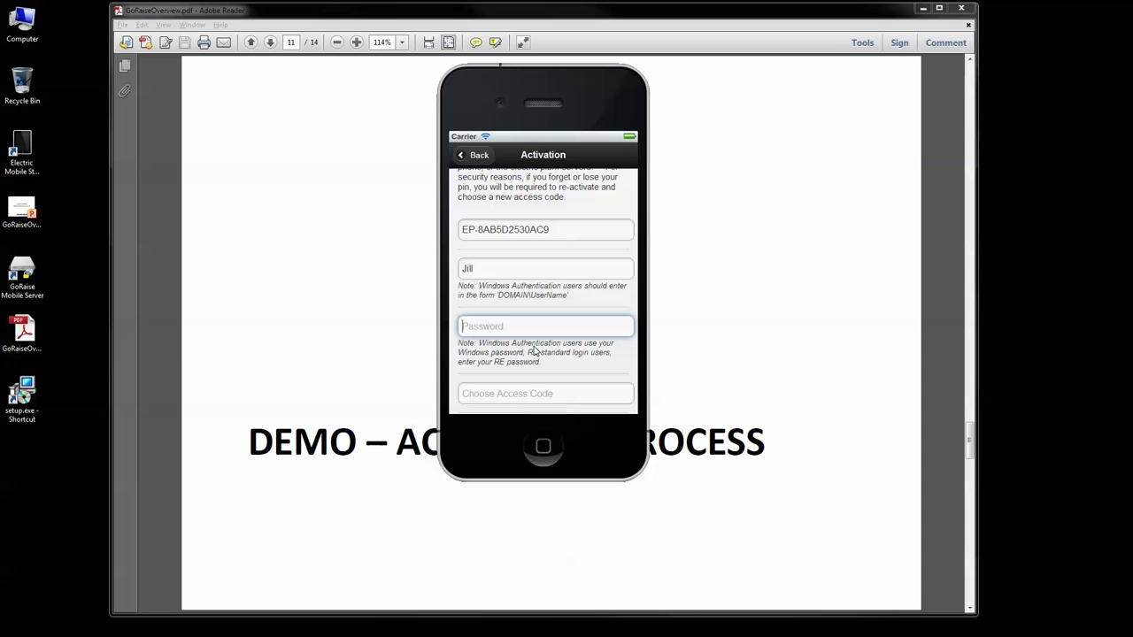
pyautogui.write('password1')
pyautogui.press('Tab')
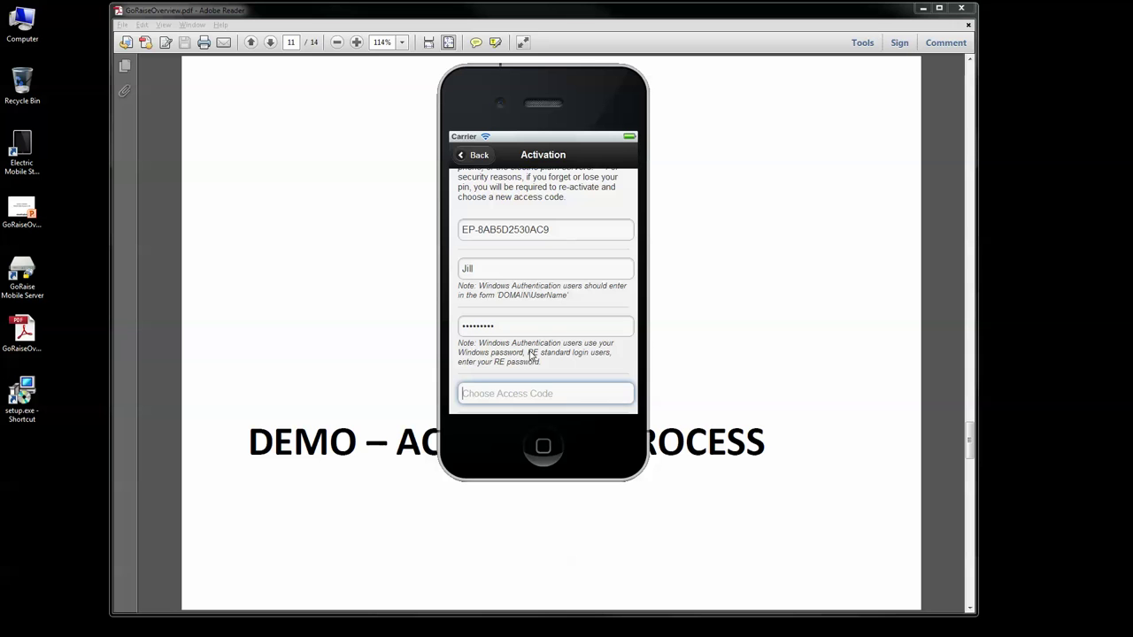
# Step: Choose a four-digit access code and submit the activation form
pyautogui.click(553, 369)
pyautogui.scroll(-1, 540, 364)
pyautogui.scroll(-3, 531, 378)
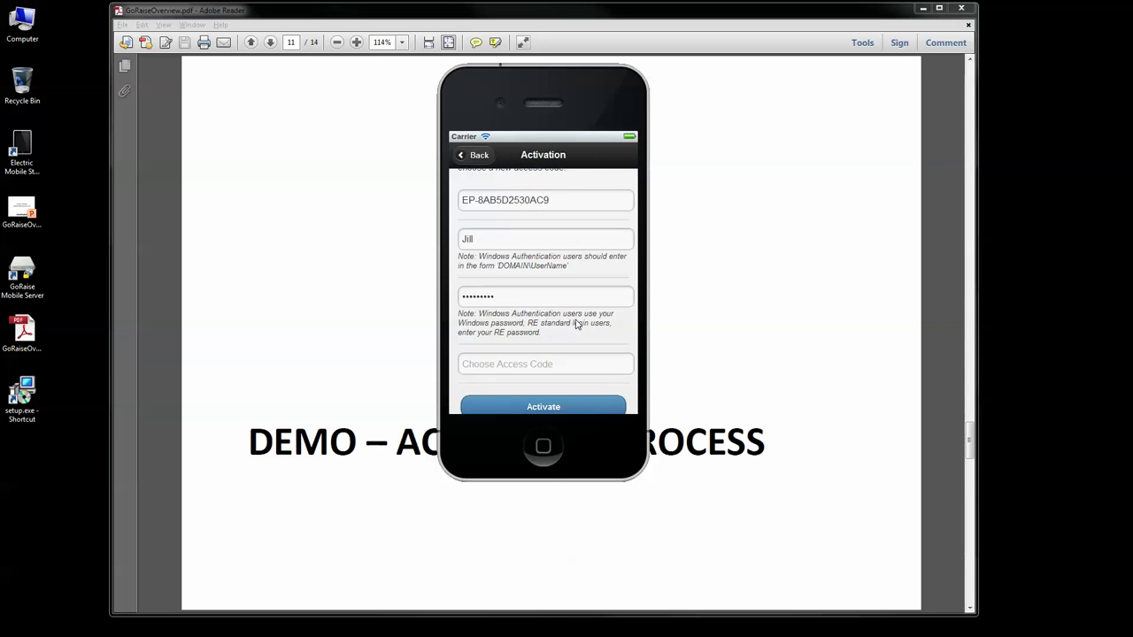
pyautogui.click(514, 335)
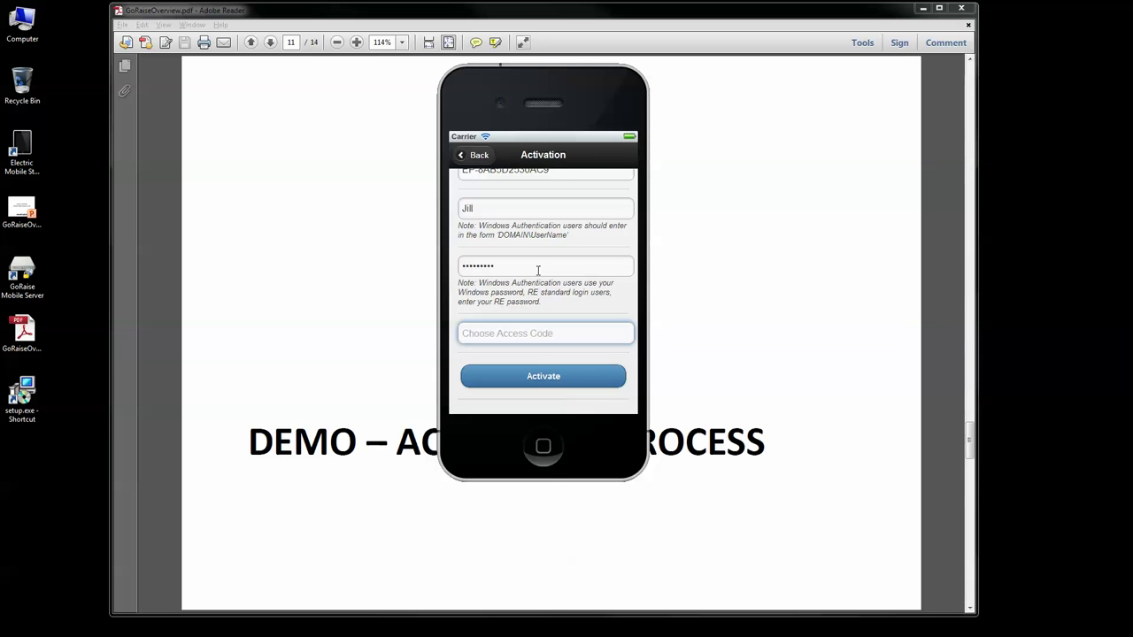
pyautogui.write('1234')
pyautogui.click(555, 379)
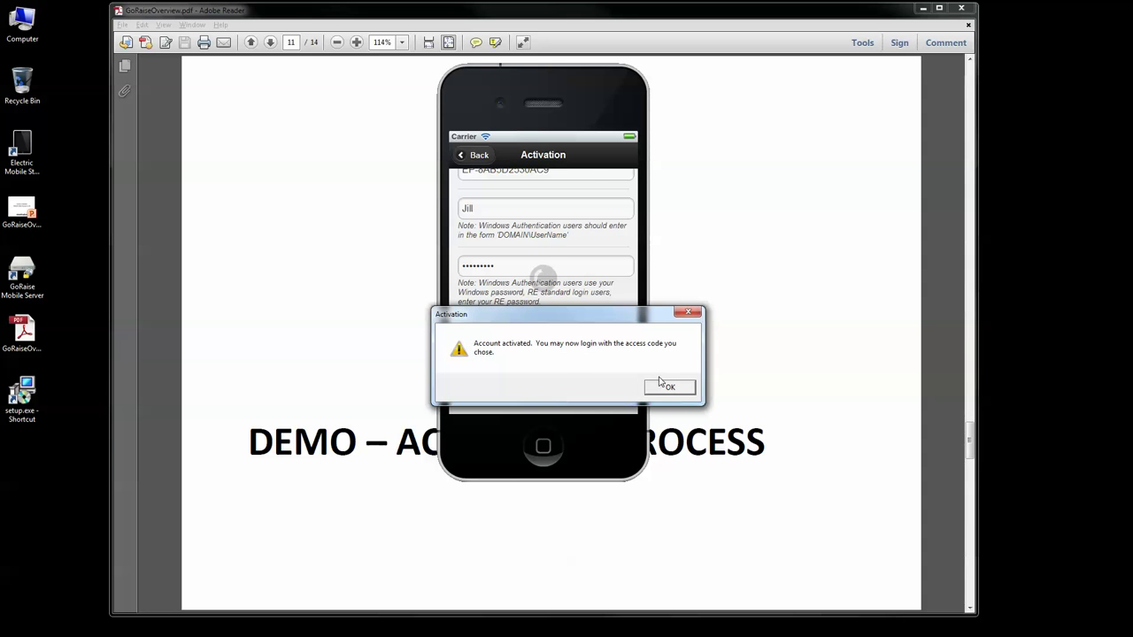
# Step: Acknowledge the account-activated message and log in with the access code
pyautogui.click(665, 387)
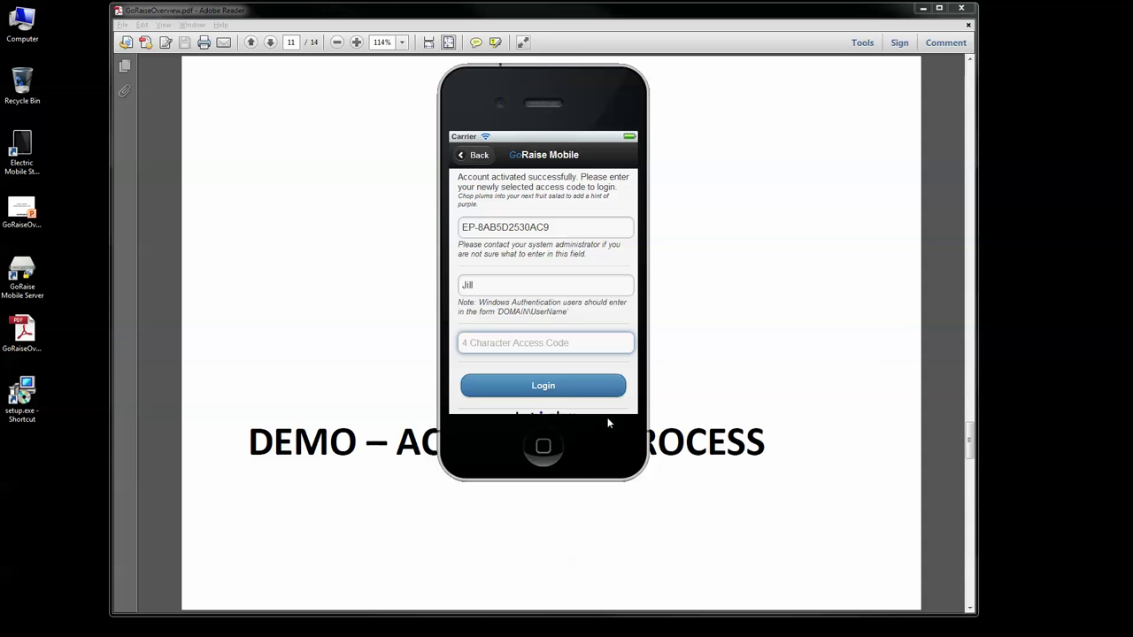
pyautogui.click(530, 230)
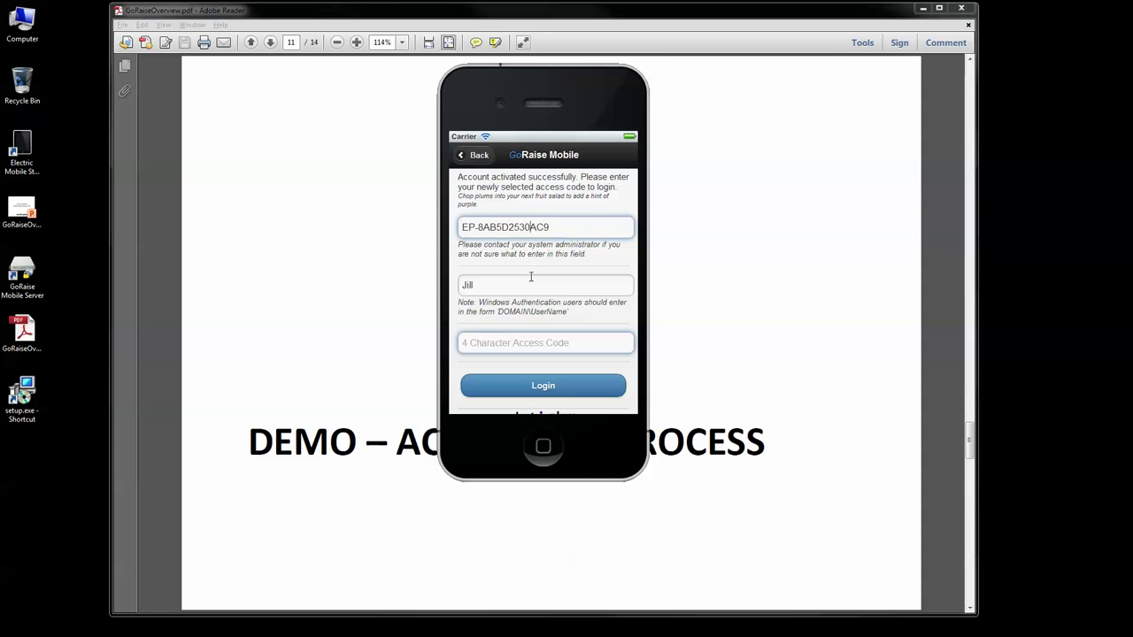
pyautogui.click(533, 289)
pyautogui.click(548, 352)
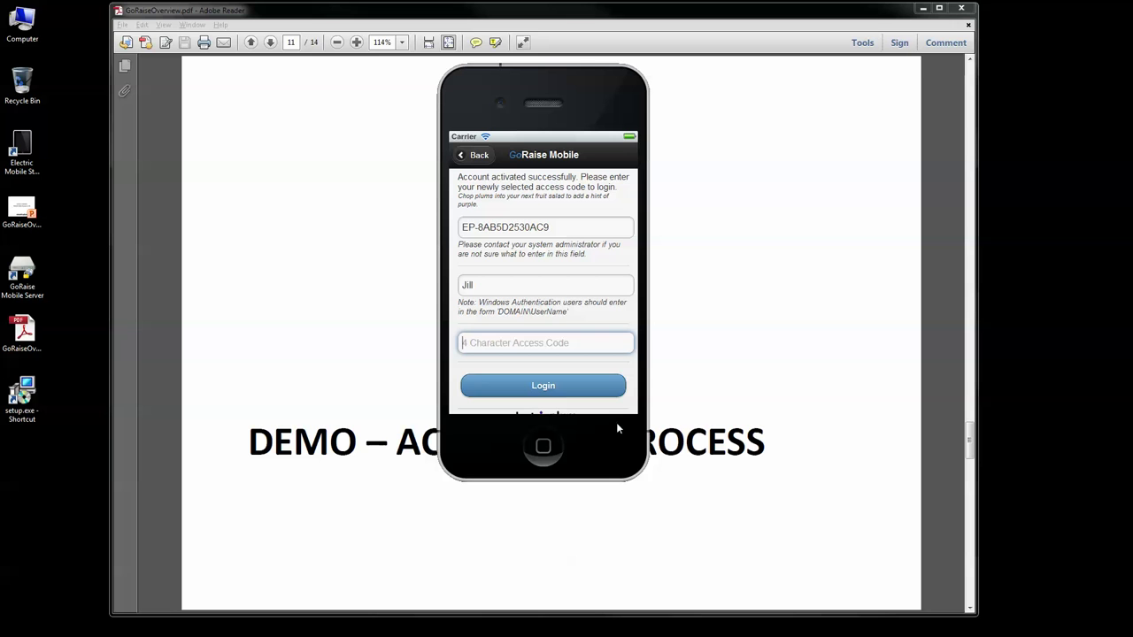
pyautogui.write('1234')
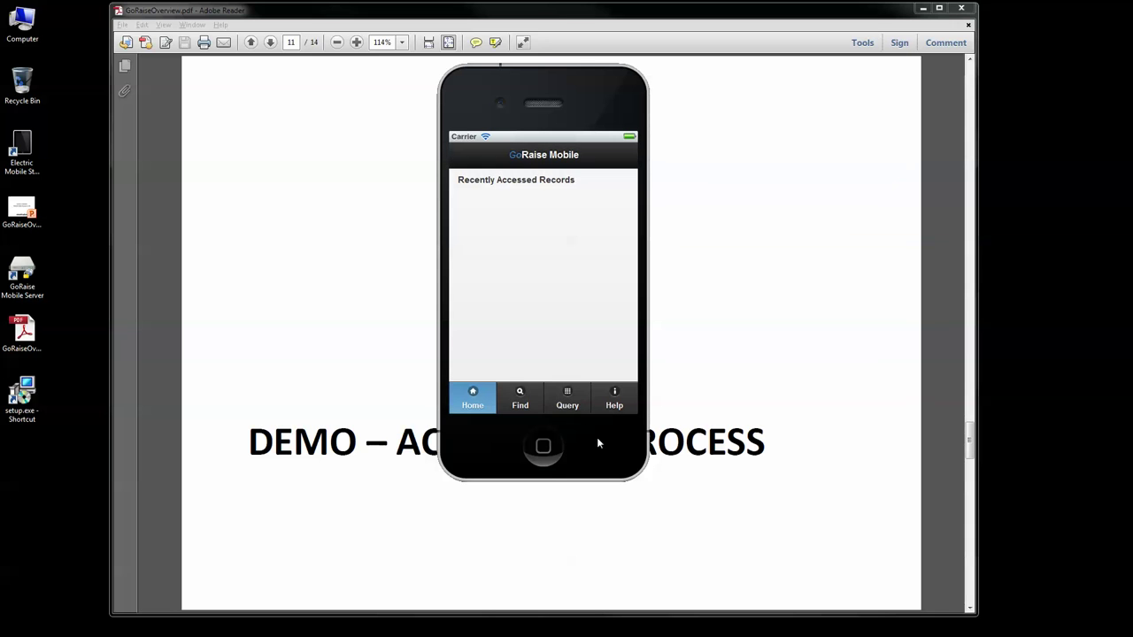
# Step: Search constituents by key name 'al' and open the matching supporter's record
pyautogui.click(531, 400)
pyautogui.click(496, 190)
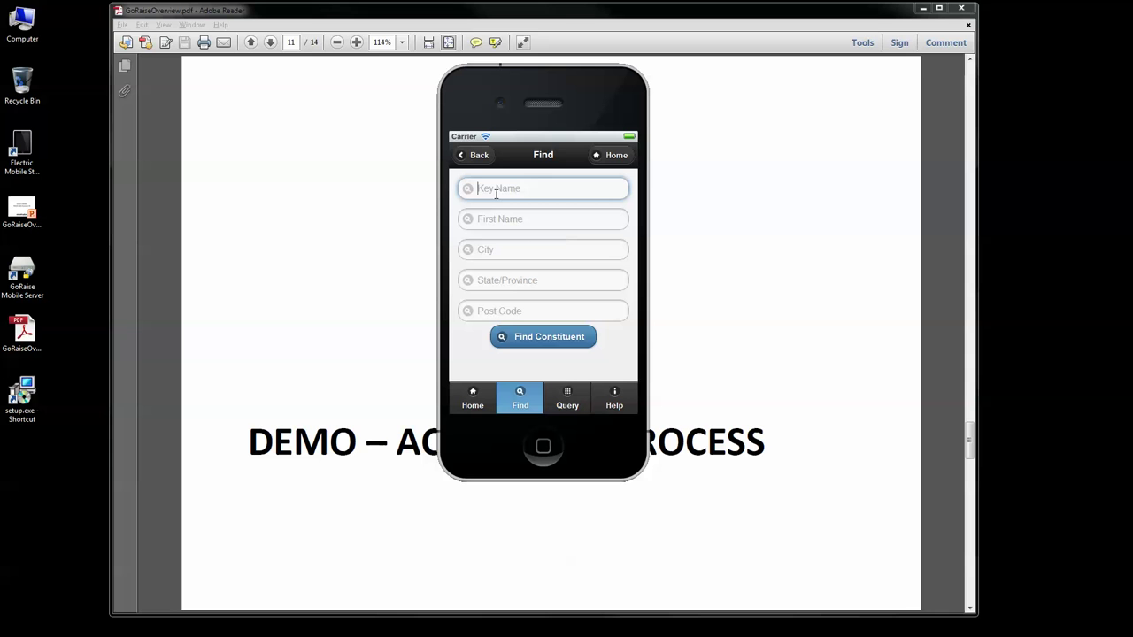
pyautogui.write('al')
pyautogui.press('Return')
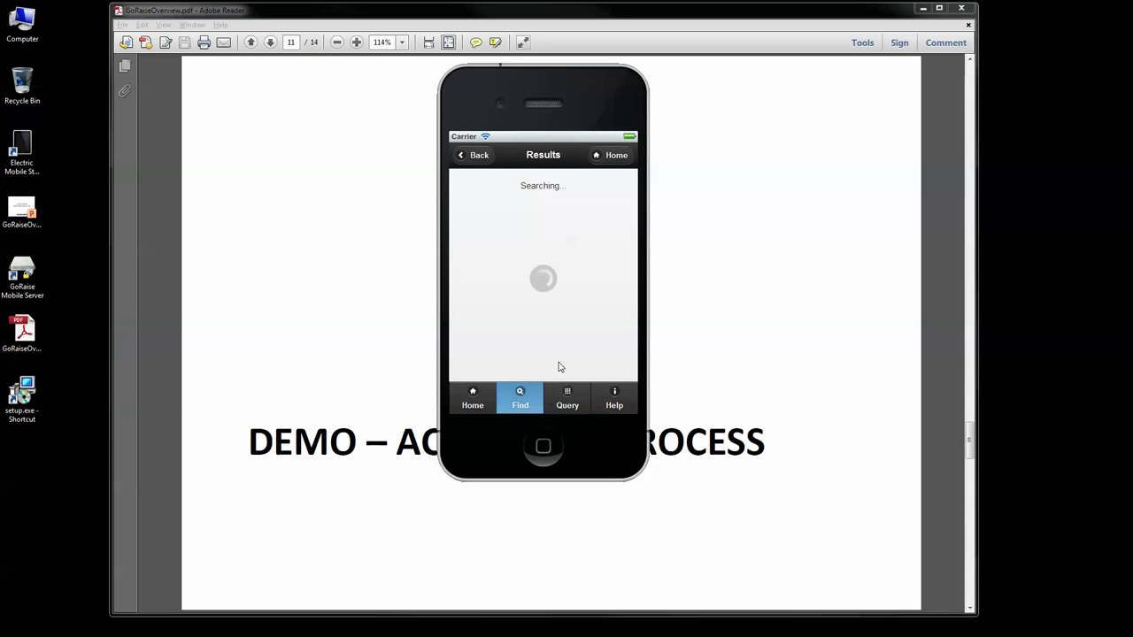
pyautogui.click(519, 230)
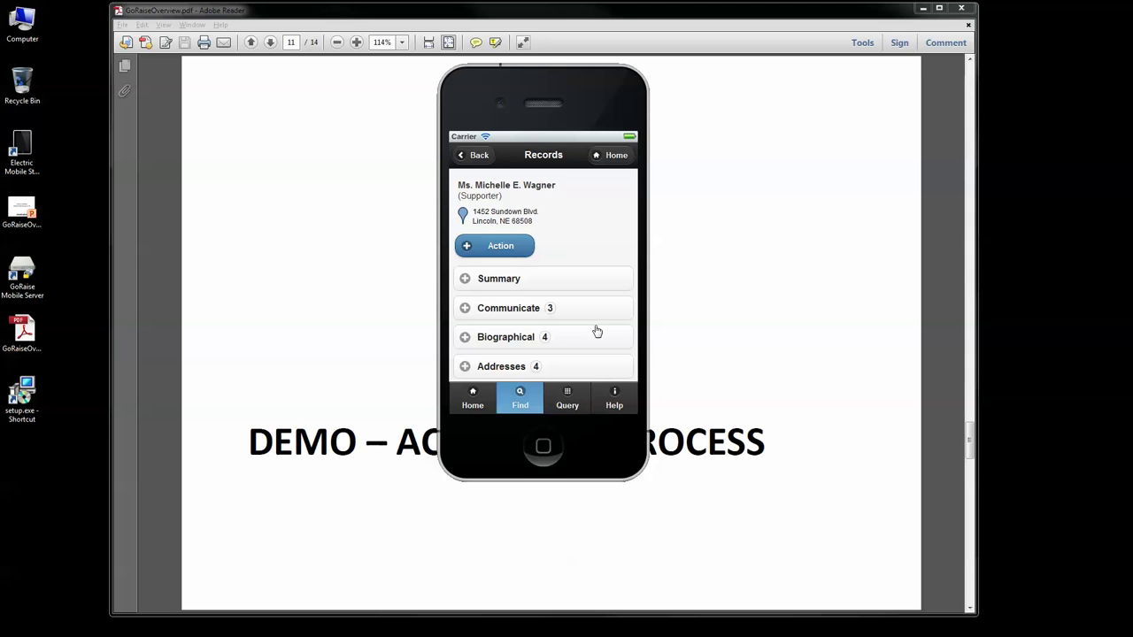
pyautogui.moveTo(565, 96); pyautogui.dragTo(525, 150)
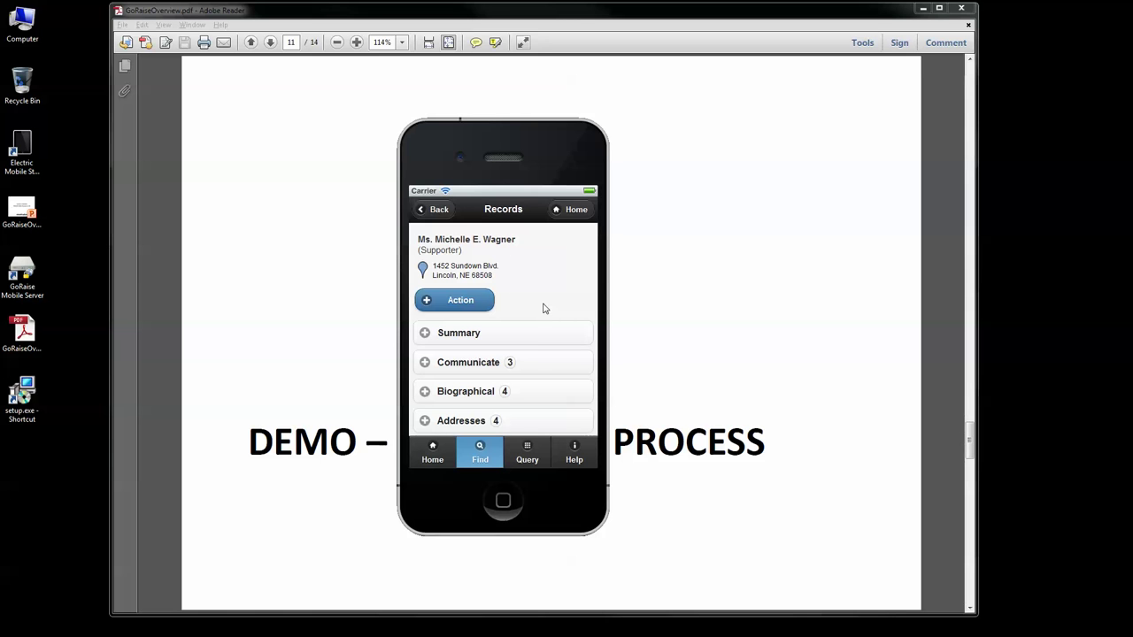
# Step: Return the app to its home page, close the phone simulator, and scroll to page 12
pyautogui.click(432, 453)
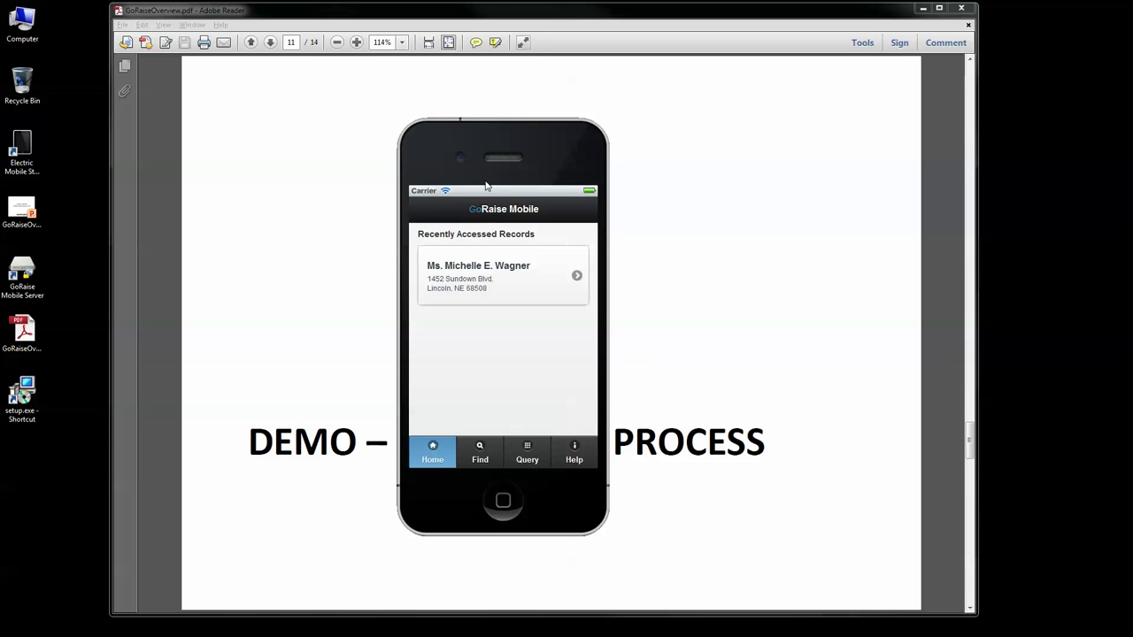
pyautogui.moveTo(496, 165); pyautogui.dragTo(579, 148)
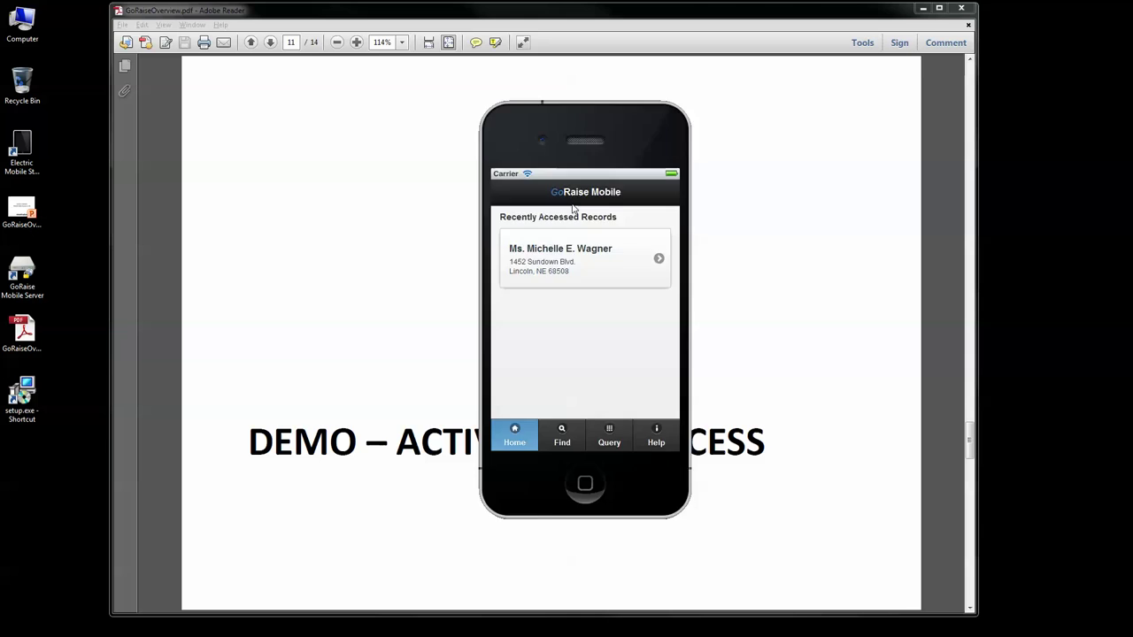
pyautogui.hotkey('alt', 'F4')
pyautogui.scroll(-1, 437, 355)
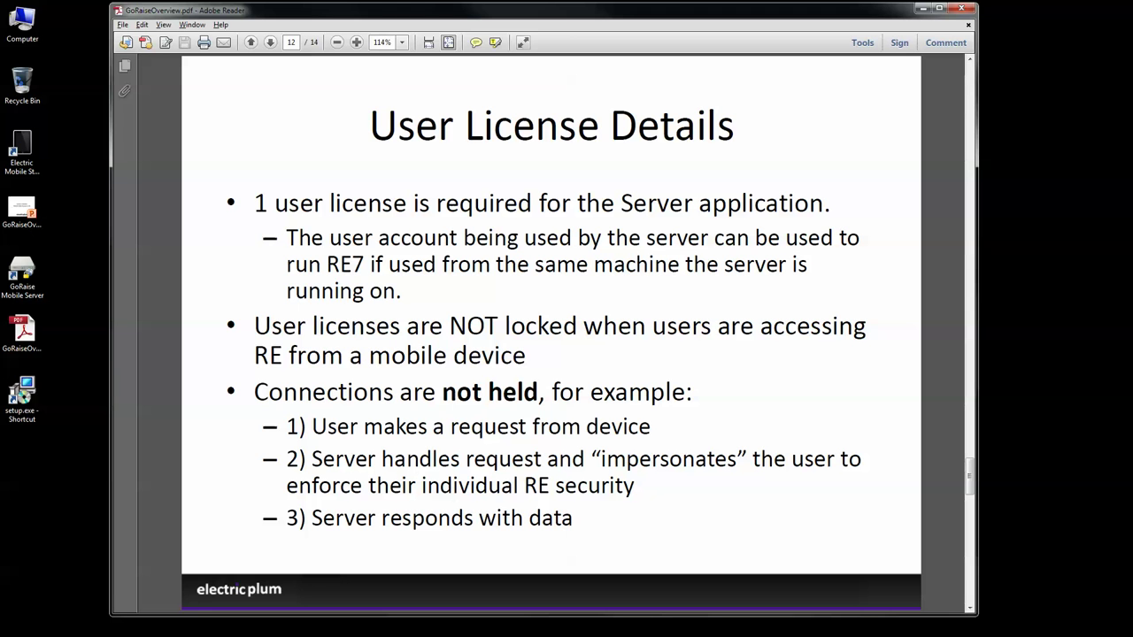
# Step: Clear the GoRaise server's communication log, confirming Yes, then minimise the server window
pyautogui.doubleClick(982, 617)
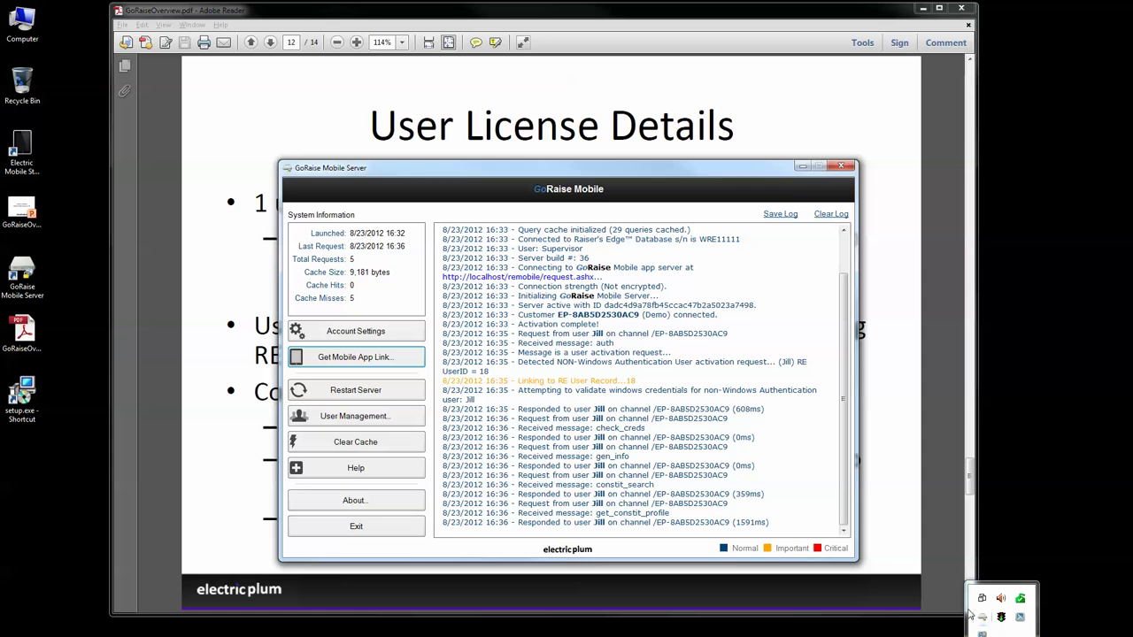
pyautogui.click(839, 214)
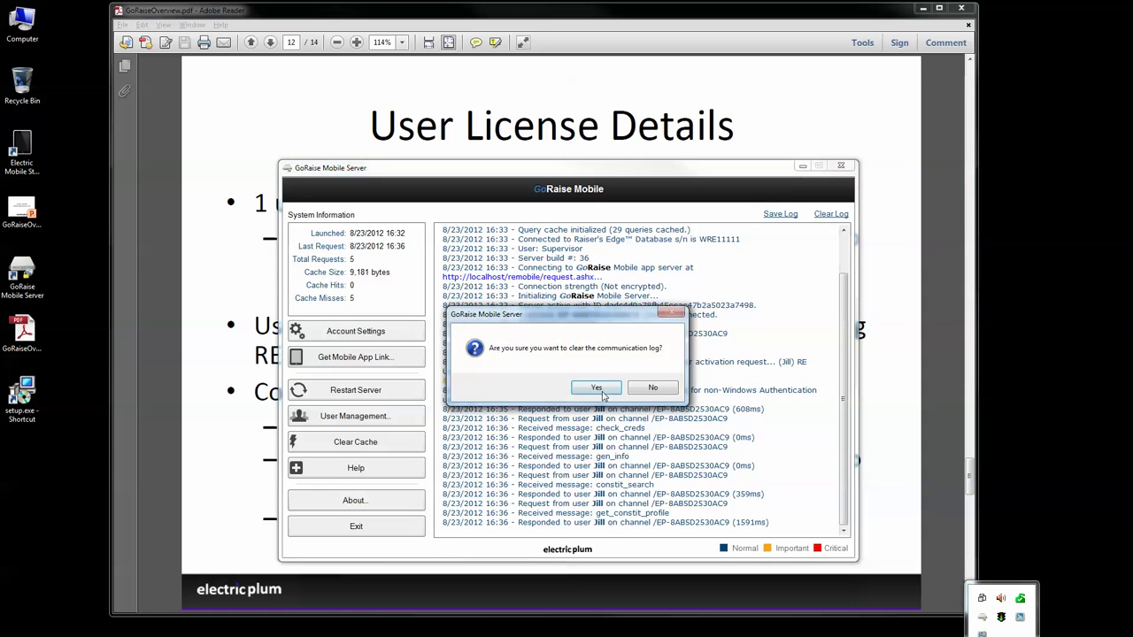
pyautogui.click(597, 389)
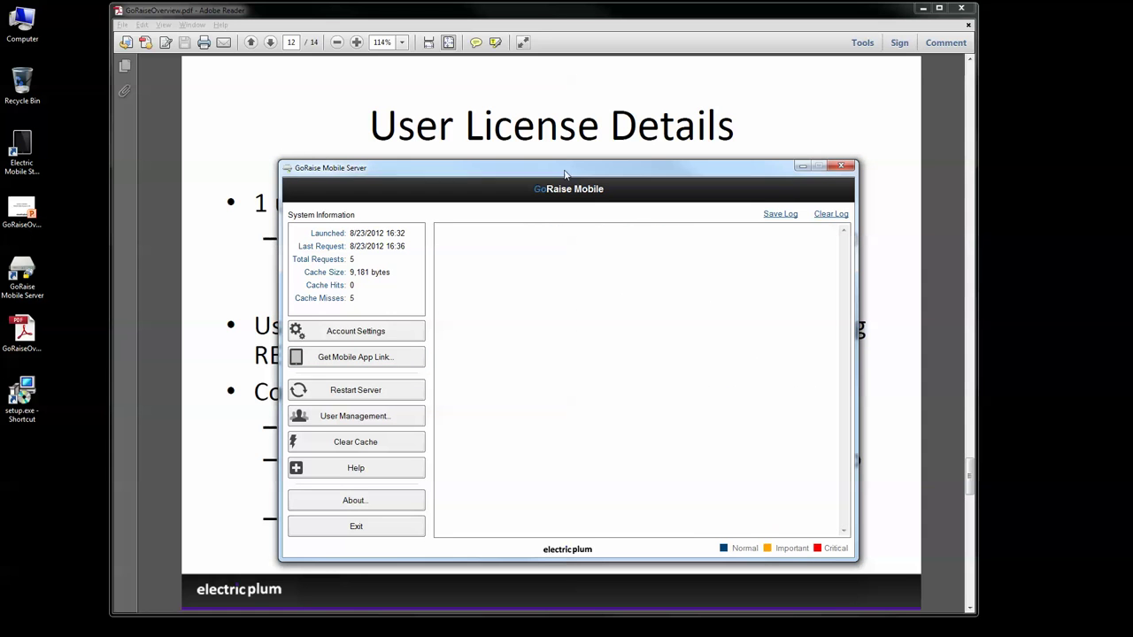
pyautogui.moveTo(564, 174); pyautogui.dragTo(564, 184)
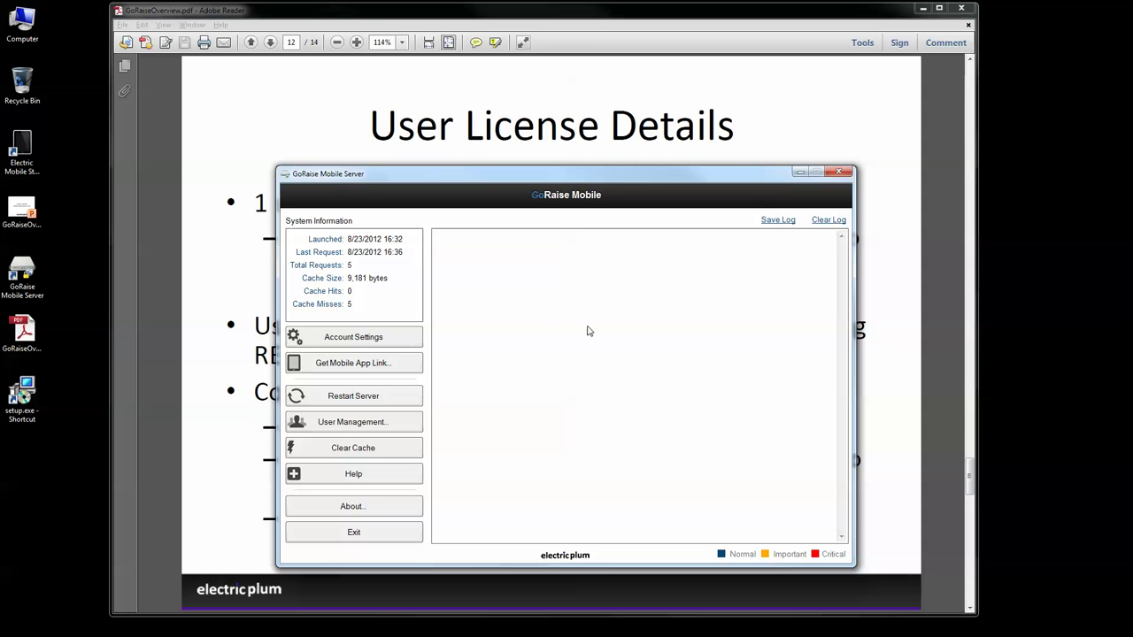
pyautogui.moveTo(575, 181); pyautogui.dragTo(604, 216)
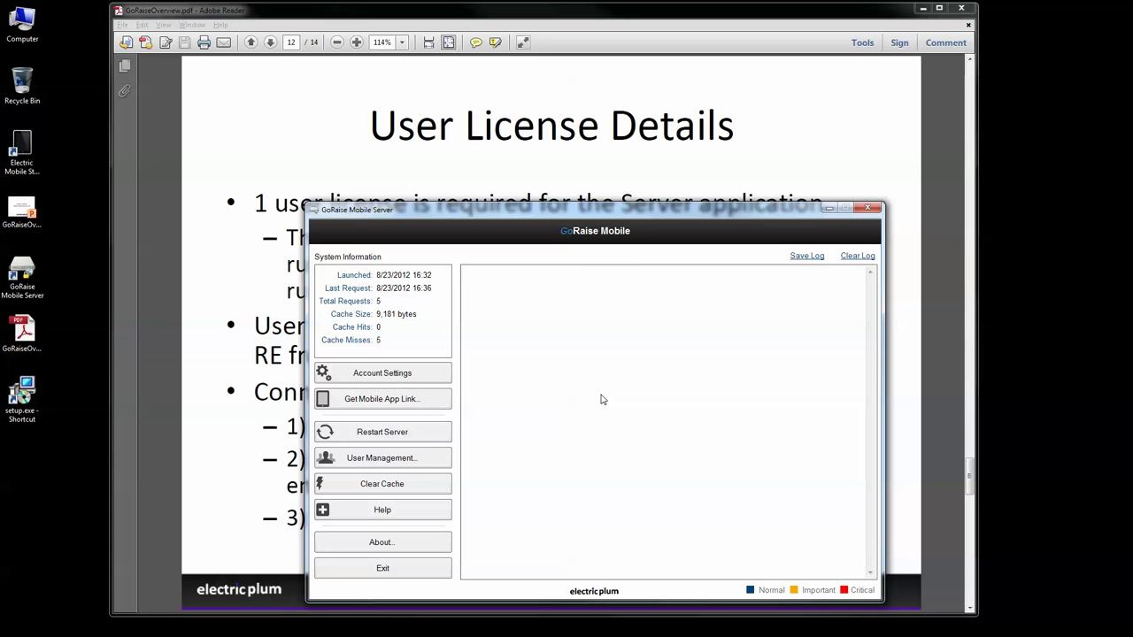
pyautogui.moveTo(669, 219); pyautogui.dragTo(649, 199)
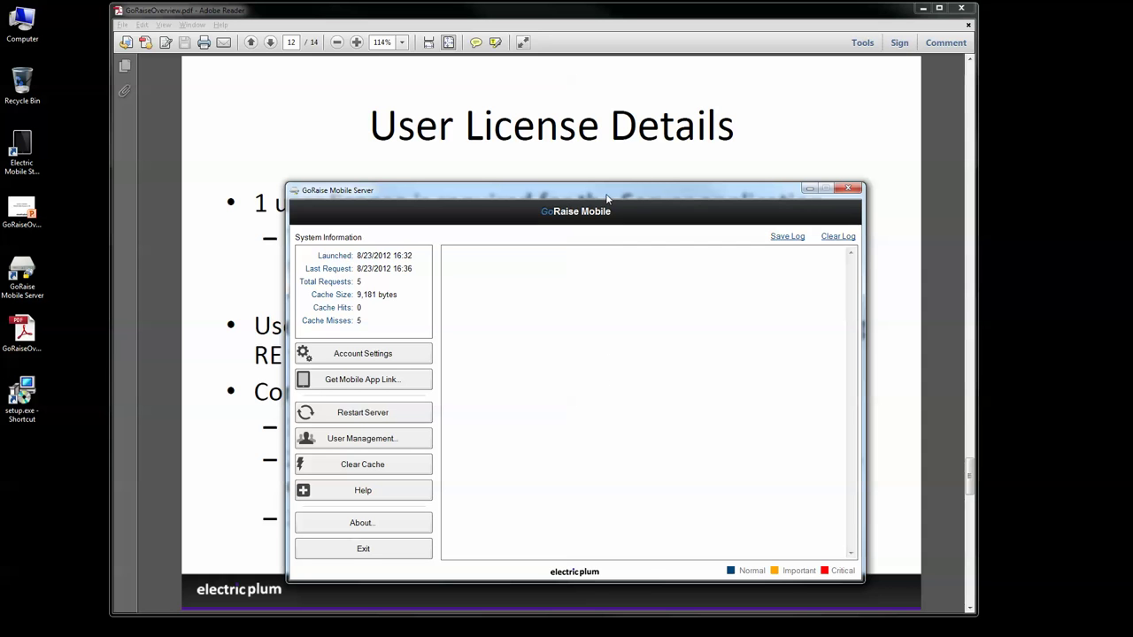
pyautogui.moveTo(608, 198); pyautogui.dragTo(595, 199)
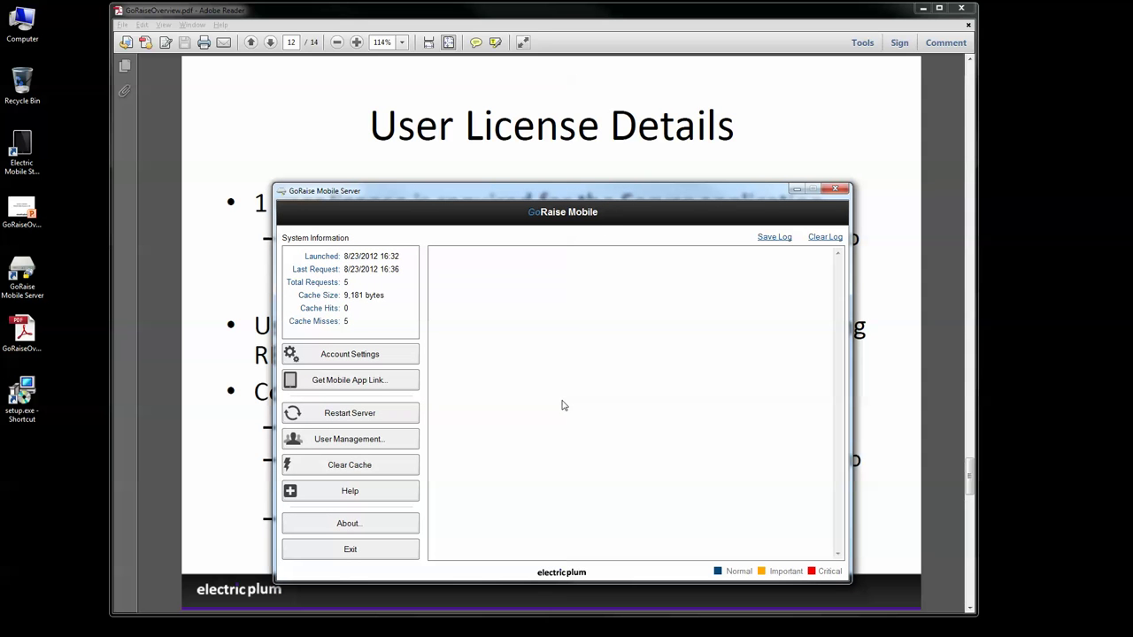
pyautogui.click(797, 188)
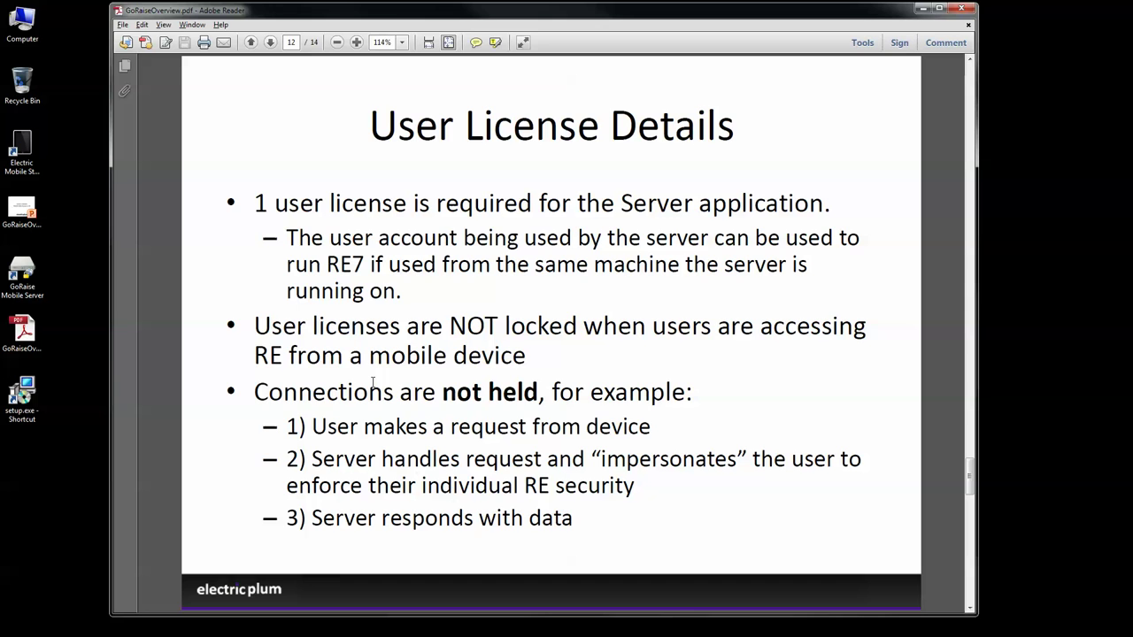
# Step: Scroll the PDF to page 13, the Part 2 – Product Tour slide
pyautogui.scroll(-1, 372, 383)
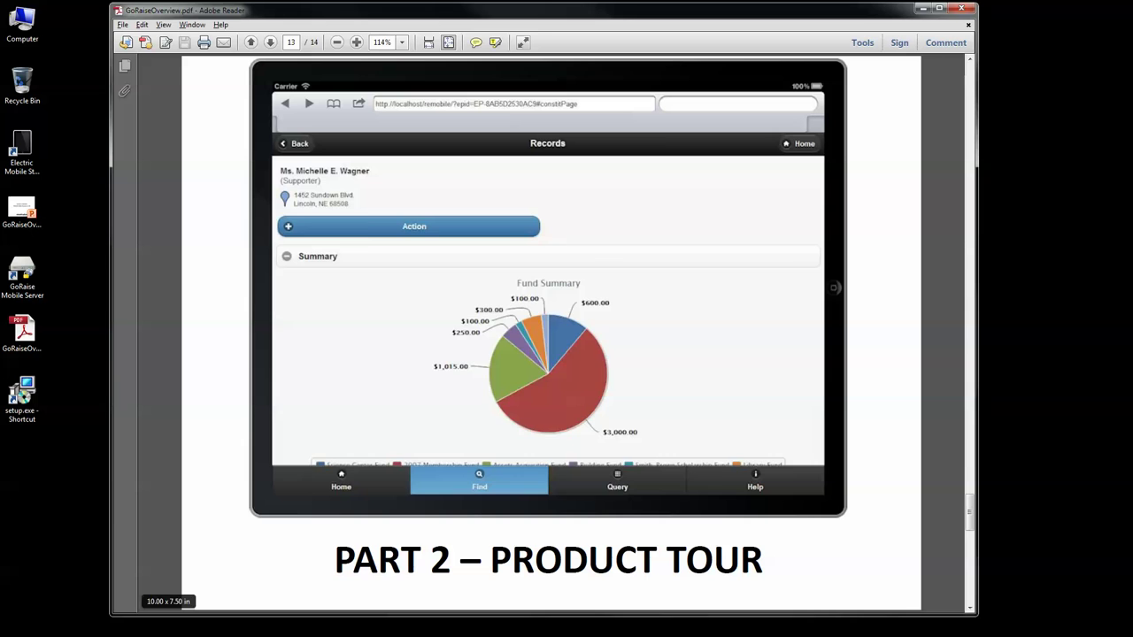
# Step: Launch a fresh iPhone simulator, log in with the access code, and pick the recent record
pyautogui.click(399, 424)
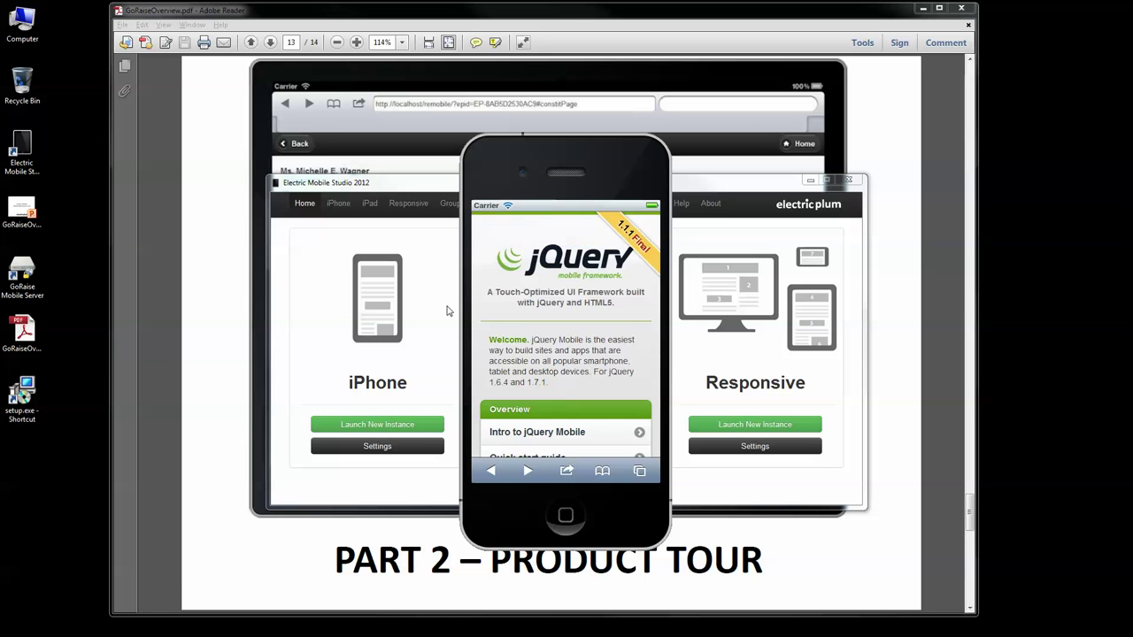
pyautogui.click(532, 401)
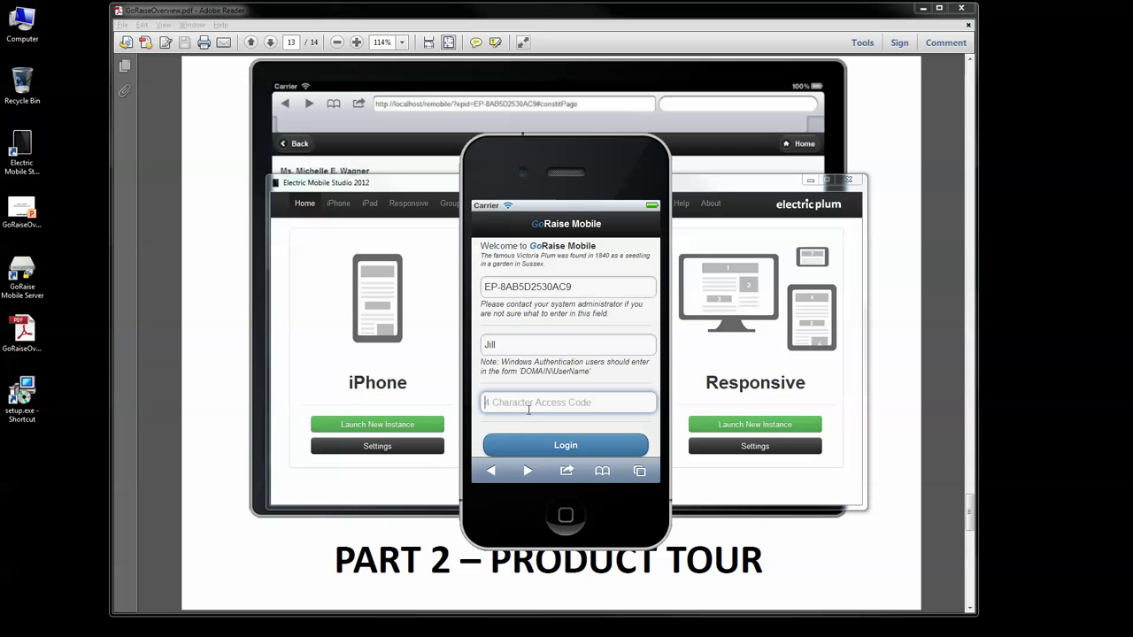
pyautogui.write('1234')
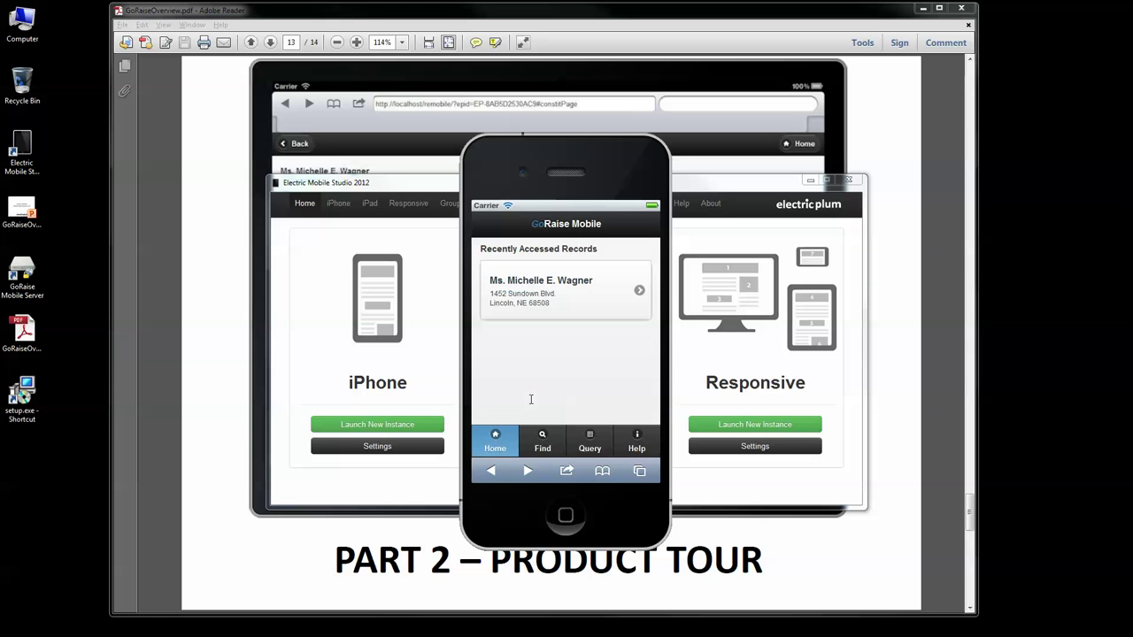
pyautogui.click(531, 299)
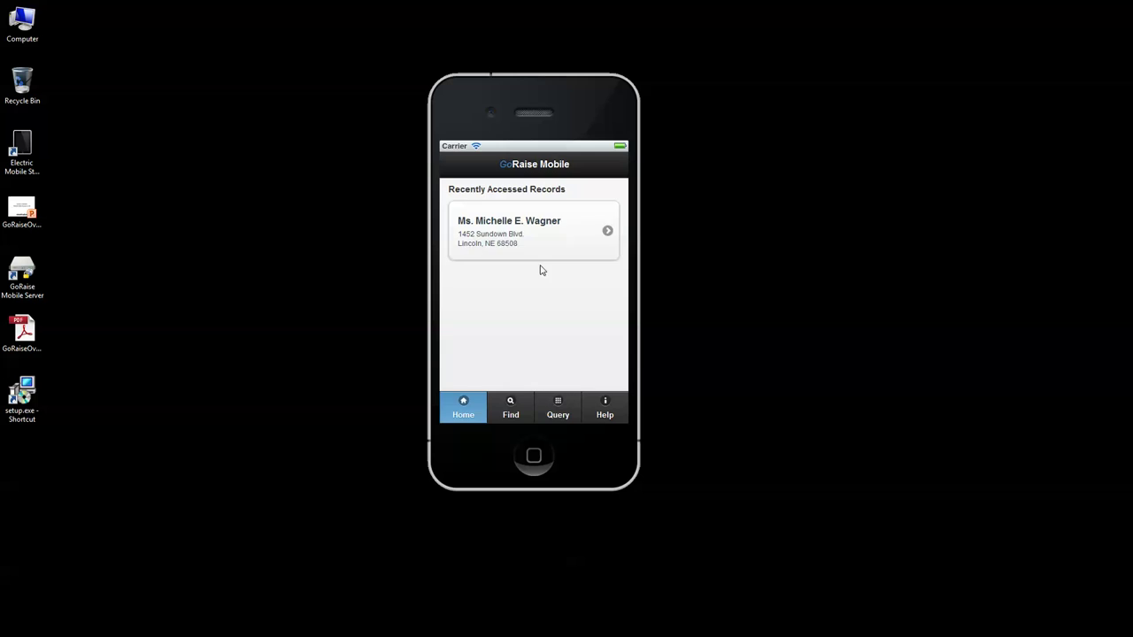
# Step: Open the recently accessed record and expand its summary to view the fund chart
pyautogui.click(531, 237)
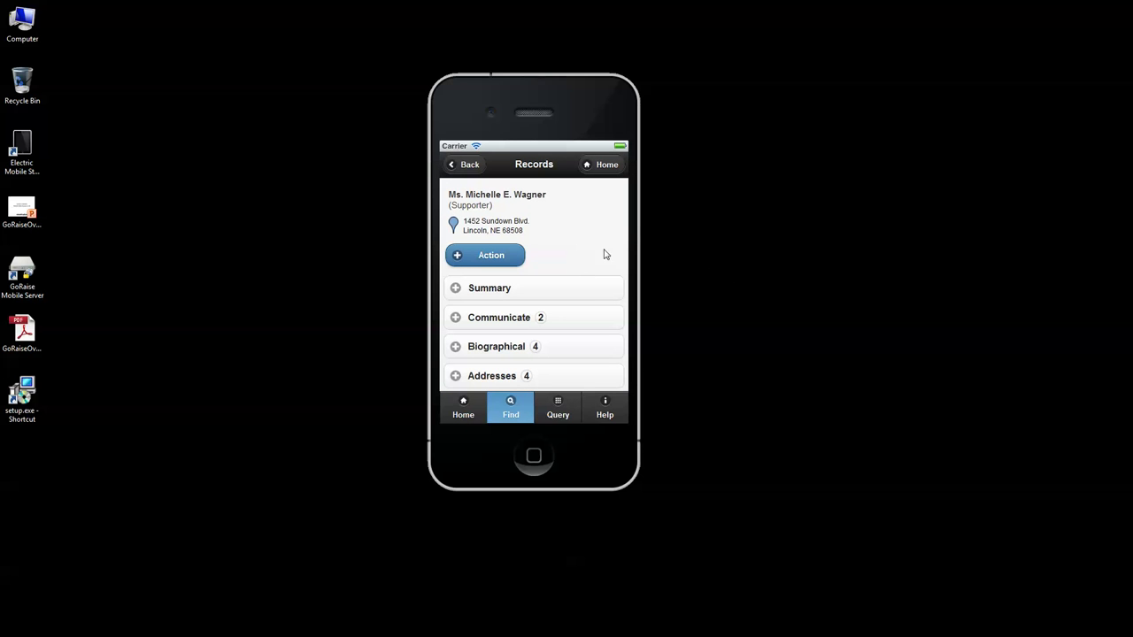
pyautogui.click(582, 295)
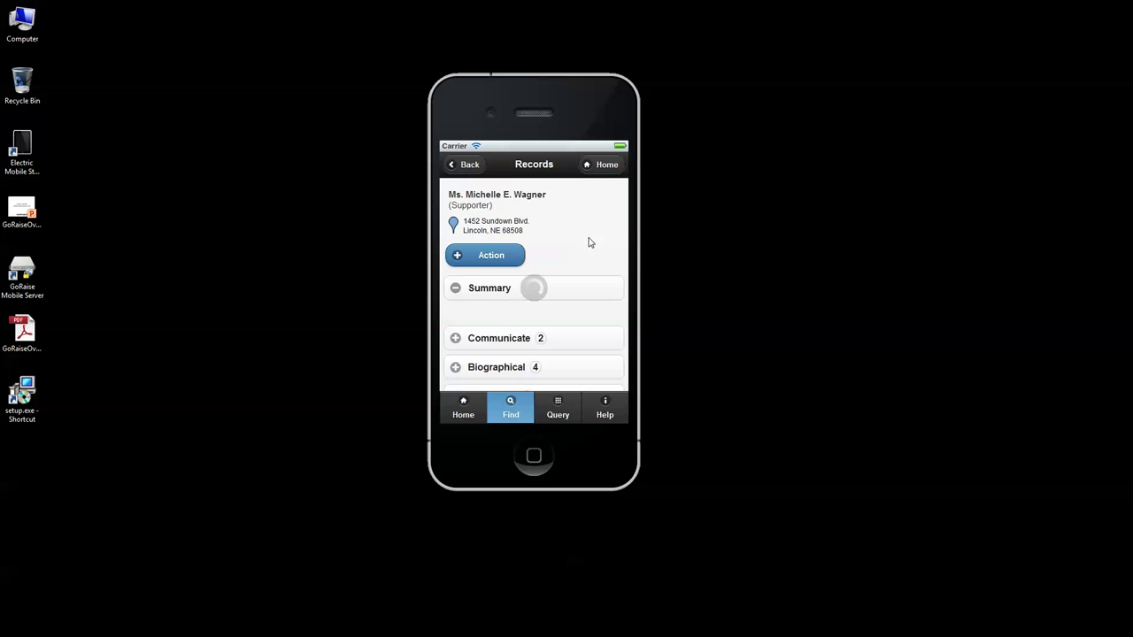
pyautogui.scroll(-2, 544, 253)
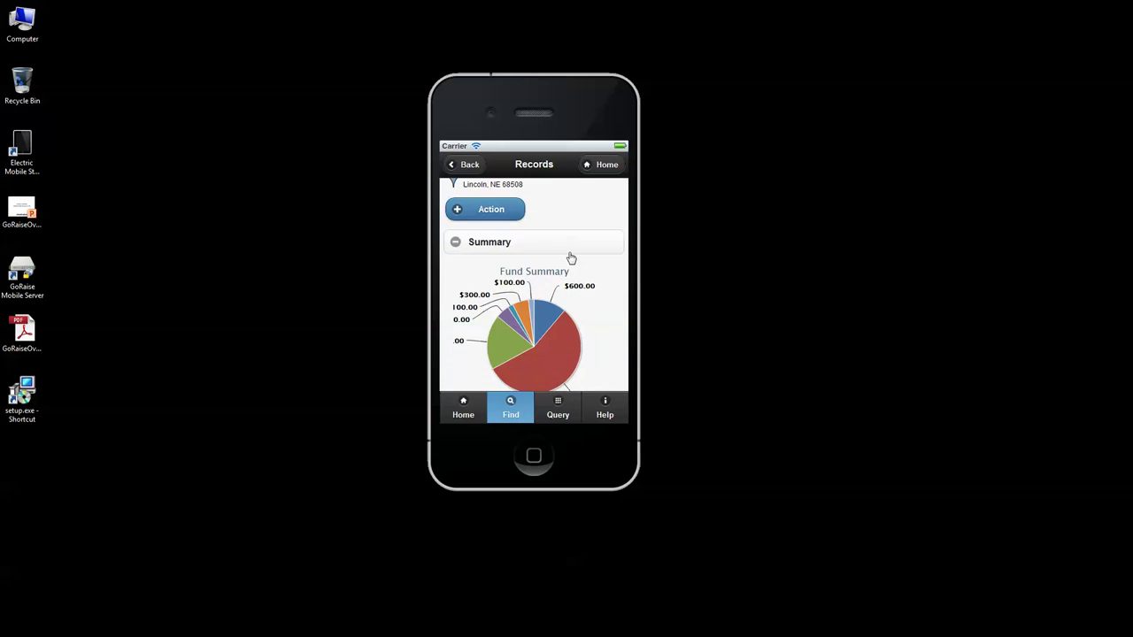
pyautogui.scroll(-5, 576, 257)
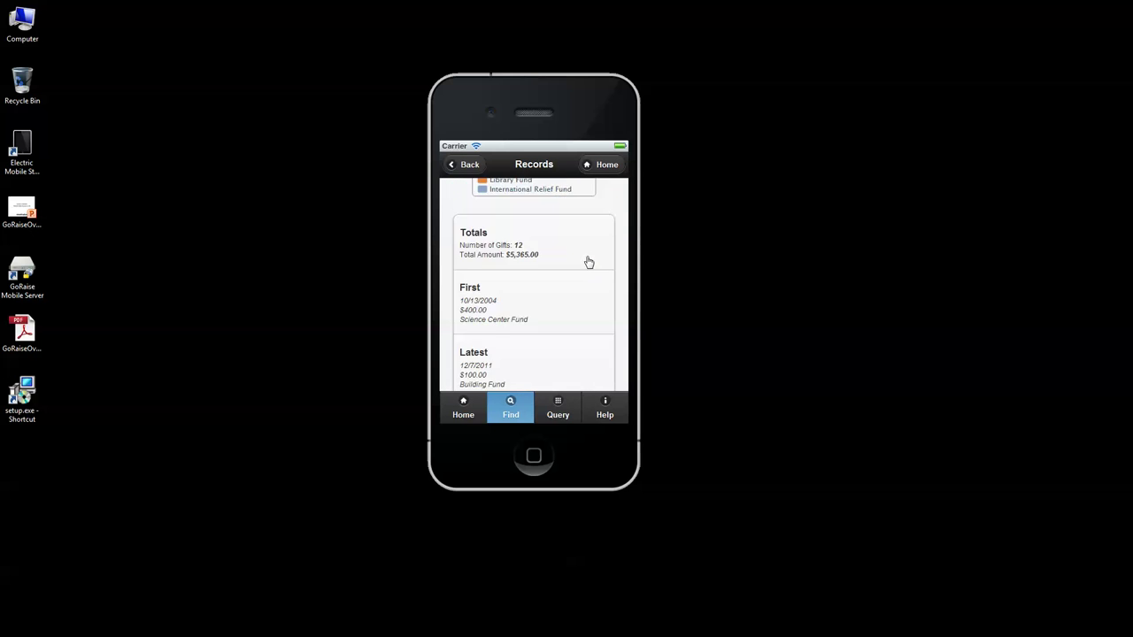
pyautogui.scroll(-6, 556, 303)
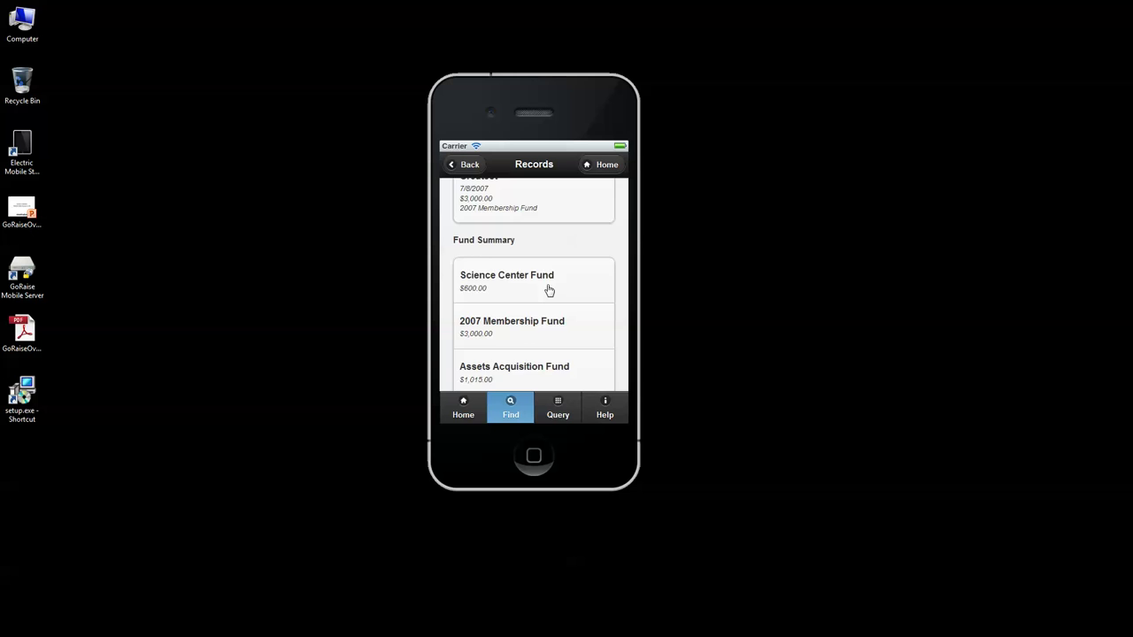
pyautogui.scroll(10, 547, 289)
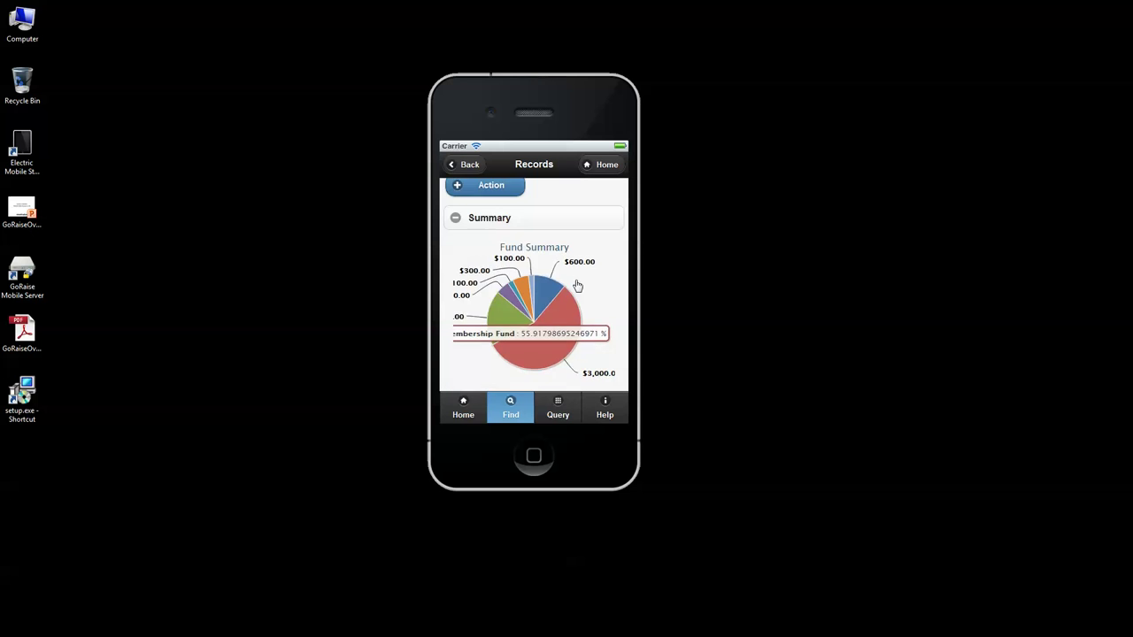
# Step: Collapse the summary, toggle the Communicate details, and show the Biographical section
pyautogui.click(504, 294)
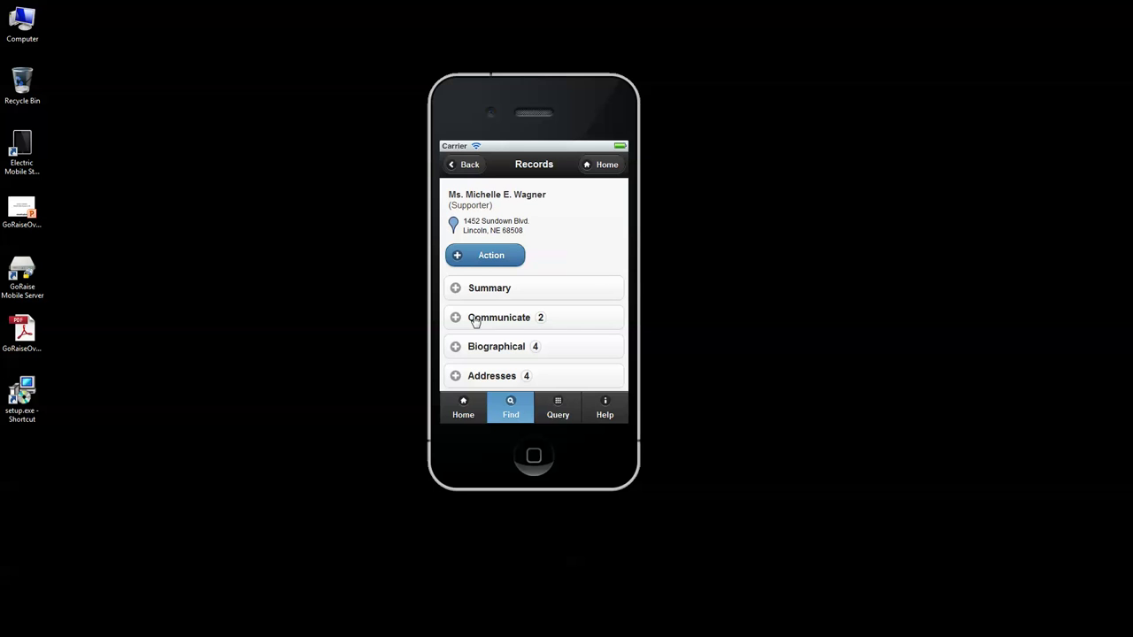
pyautogui.click(501, 324)
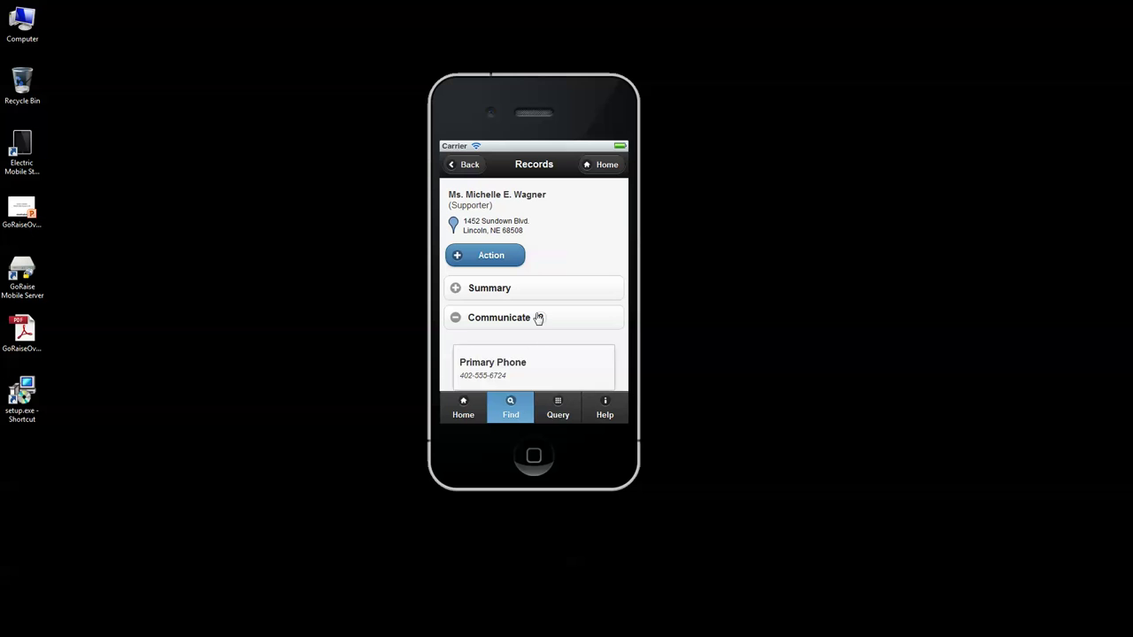
pyautogui.click(536, 317)
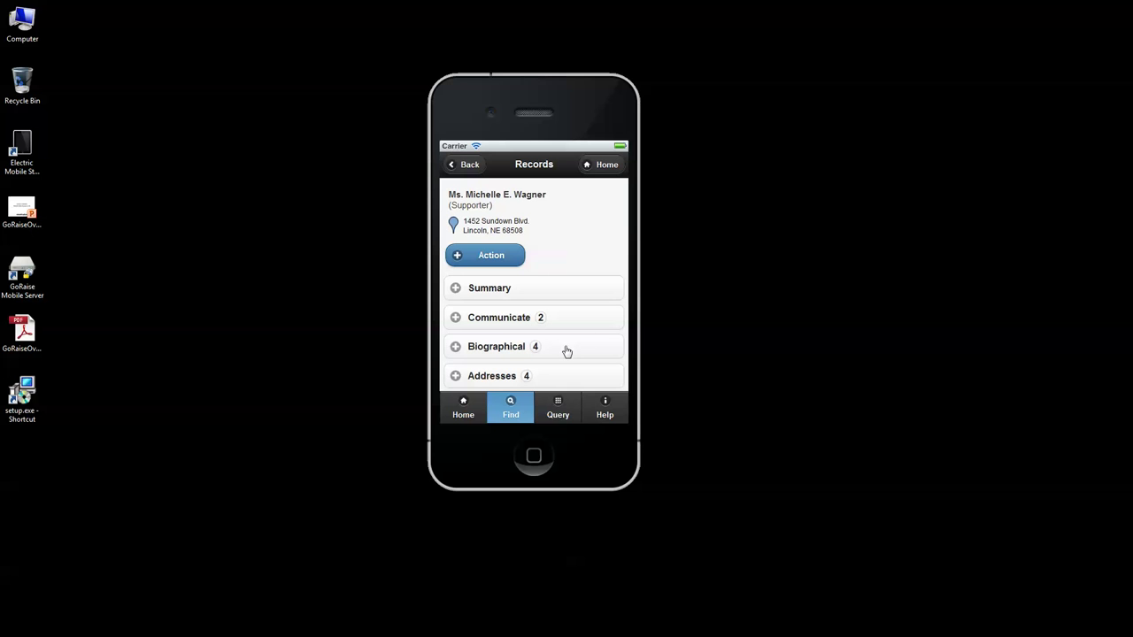
pyautogui.click(497, 349)
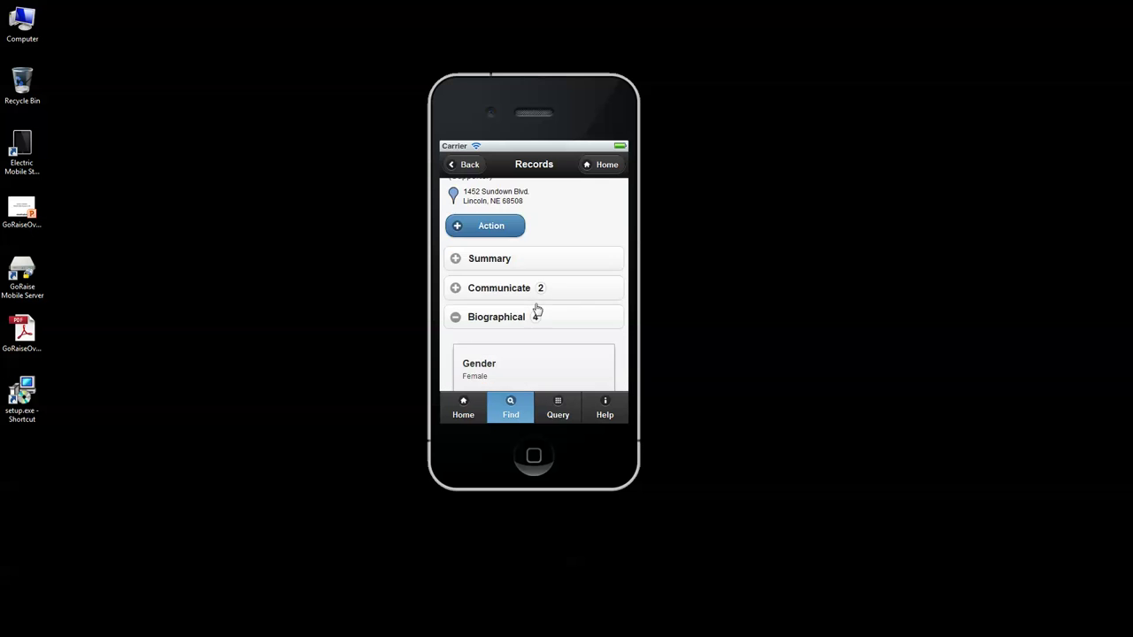
pyautogui.scroll(-2, 557, 303)
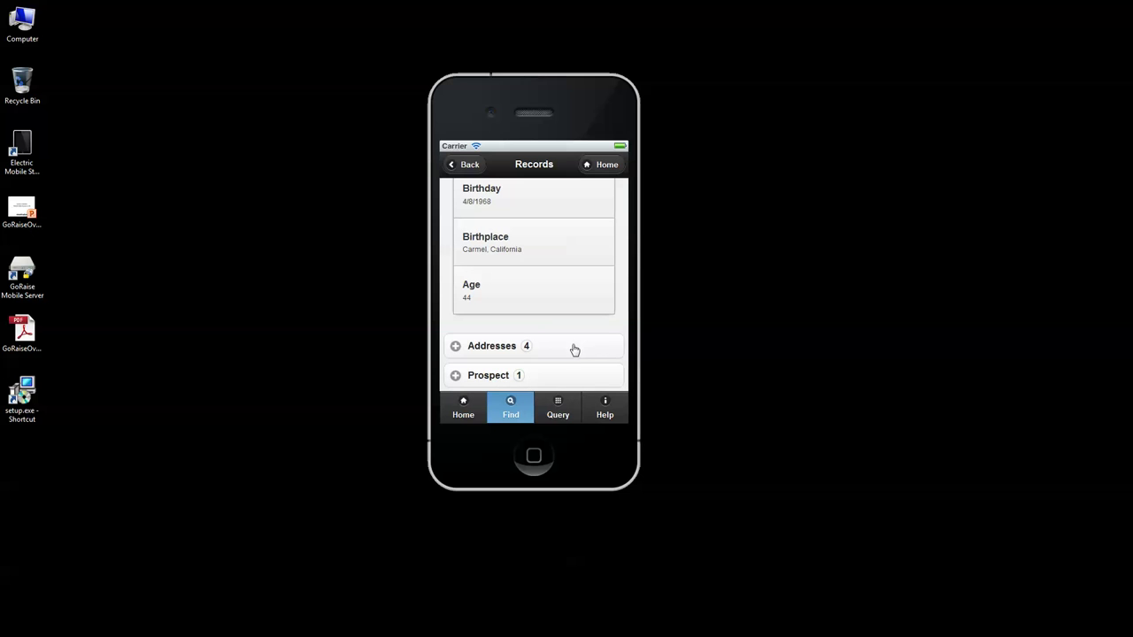
# Step: Expand the Addresses, Prospect ratings and Giving History gift list sections
pyautogui.click(571, 349)
pyautogui.scroll(-3, 525, 305)
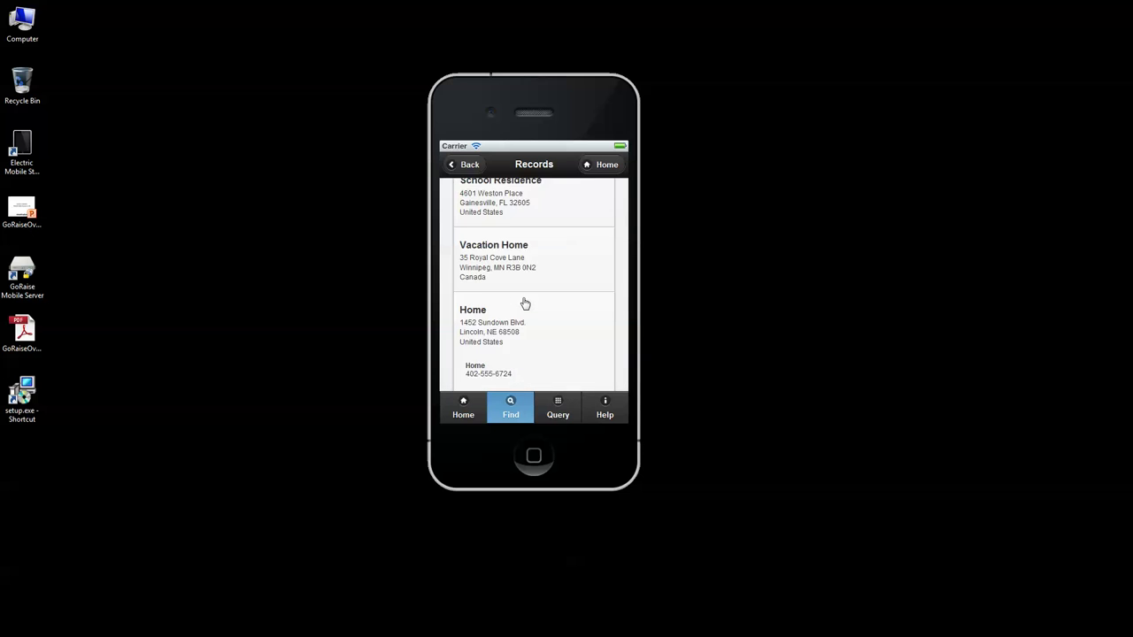
pyautogui.scroll(-2, 525, 306)
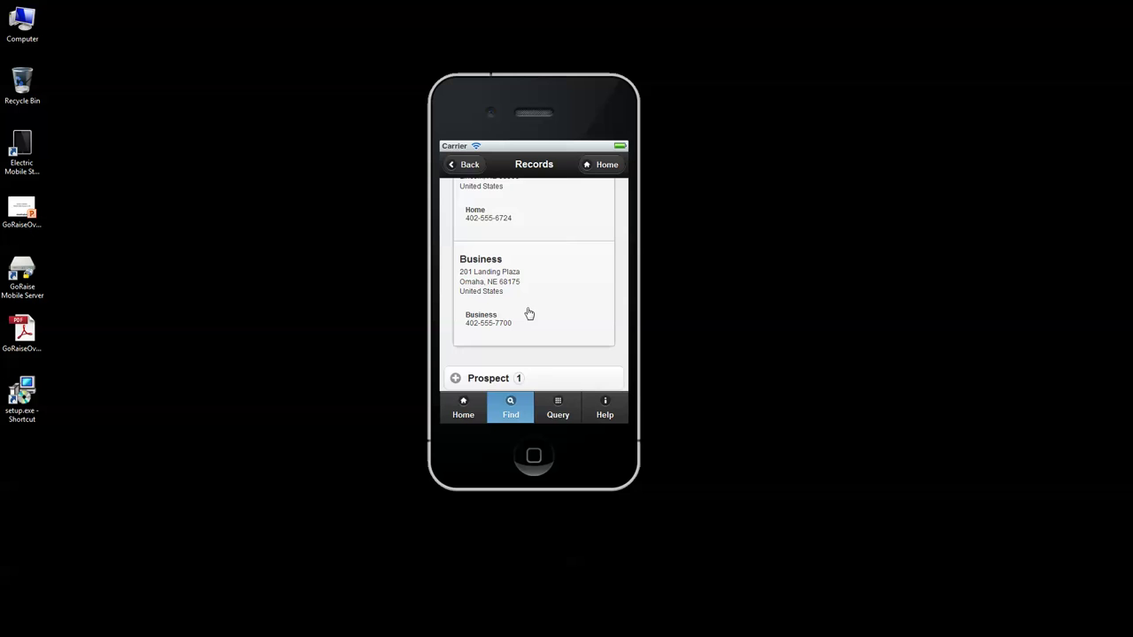
pyautogui.click(537, 325)
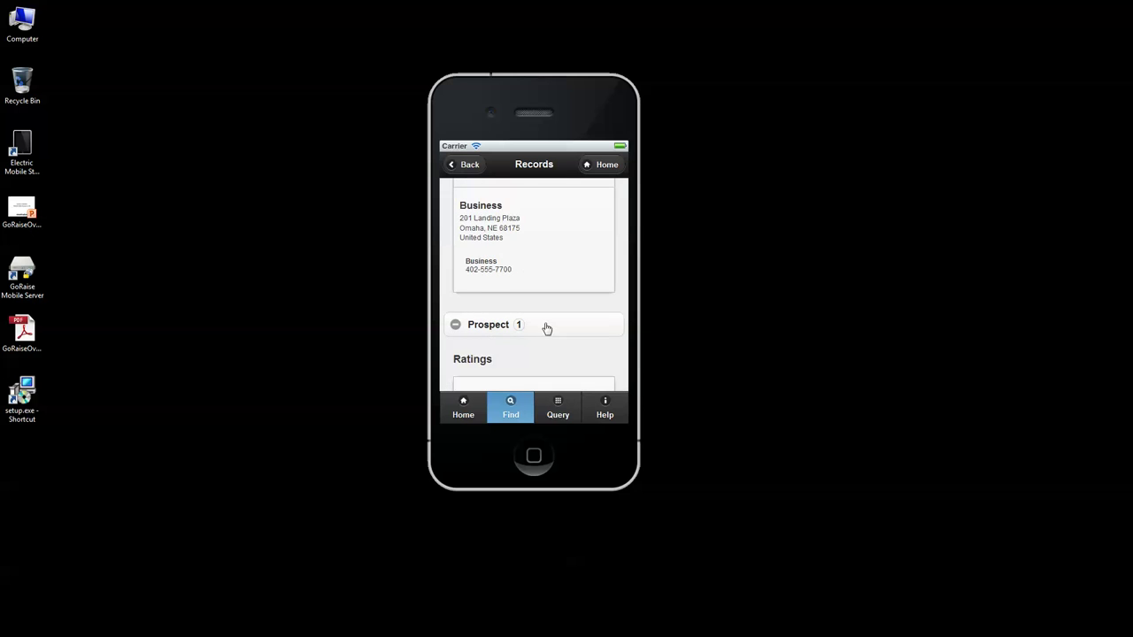
pyautogui.scroll(-2, 542, 332)
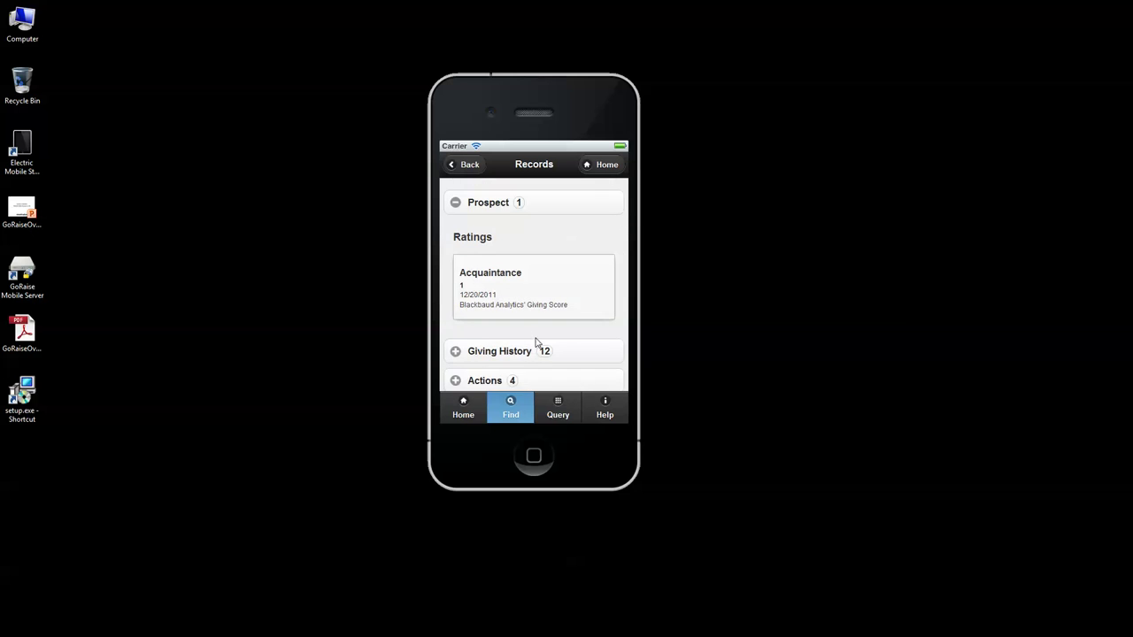
pyautogui.click(531, 348)
pyautogui.scroll(-3, 529, 349)
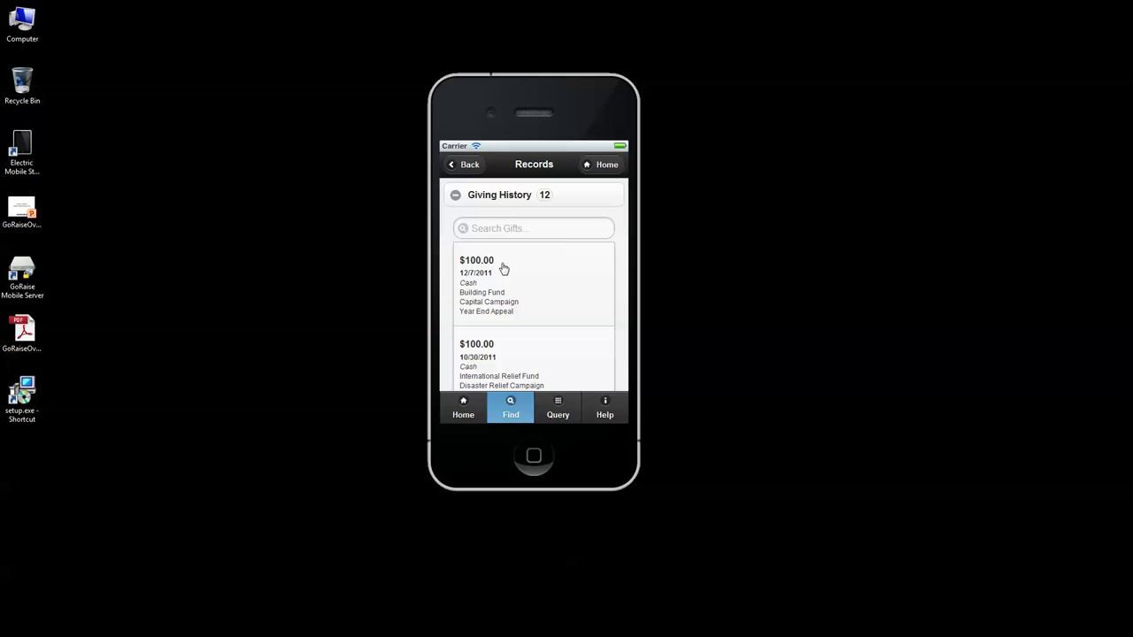
# Step: Filter the Giving History in Search Gifts, trying 'bui' and then typing a year toward 2011
pyautogui.click(498, 230)
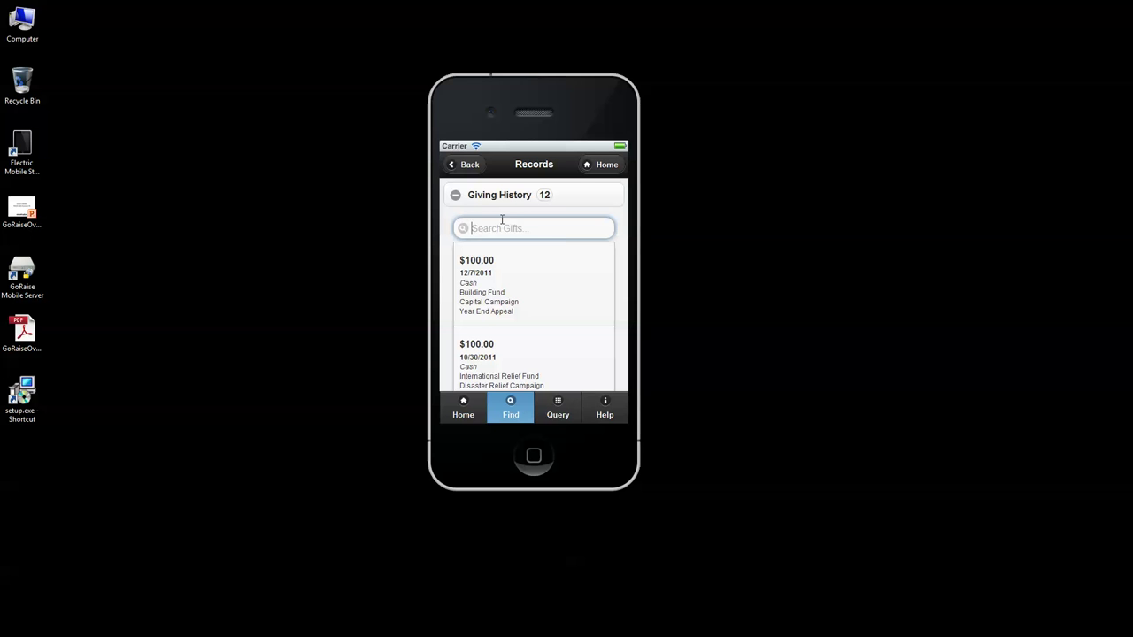
pyautogui.write('build')
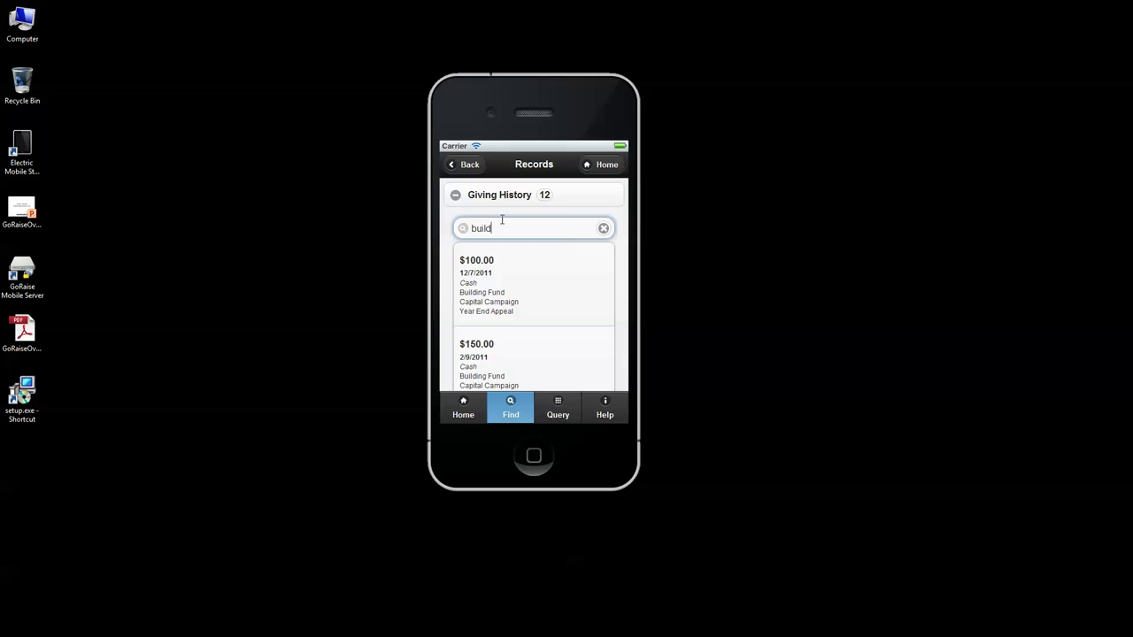
pyautogui.press('BackSpace')
pyautogui.press('BackSpace')
pyautogui.press('BackSpace')
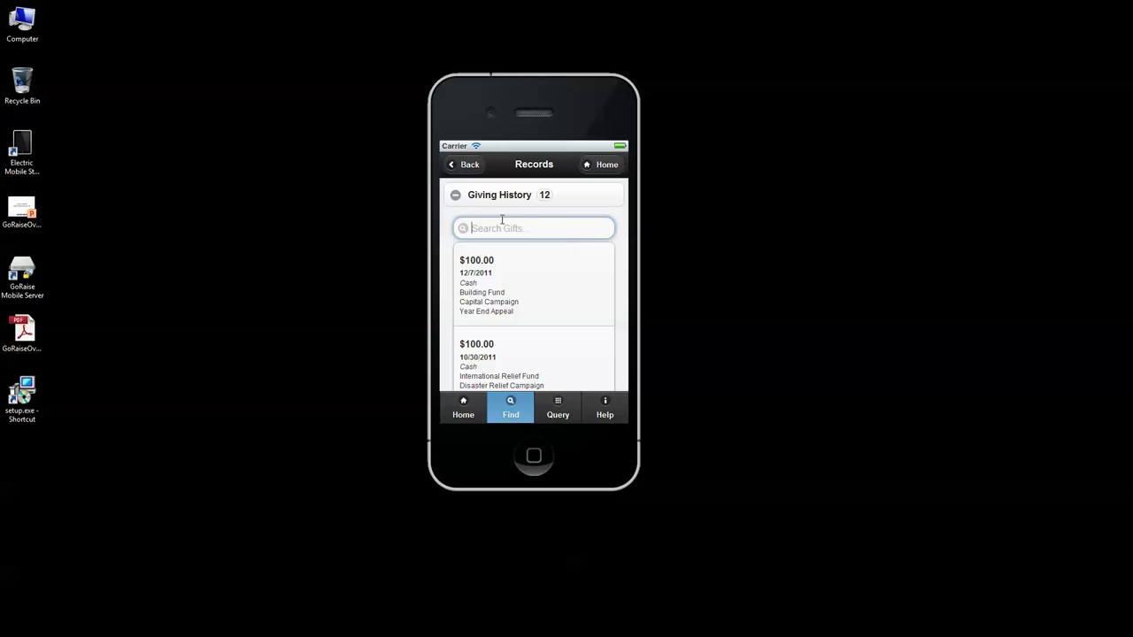
pyautogui.write('20009')
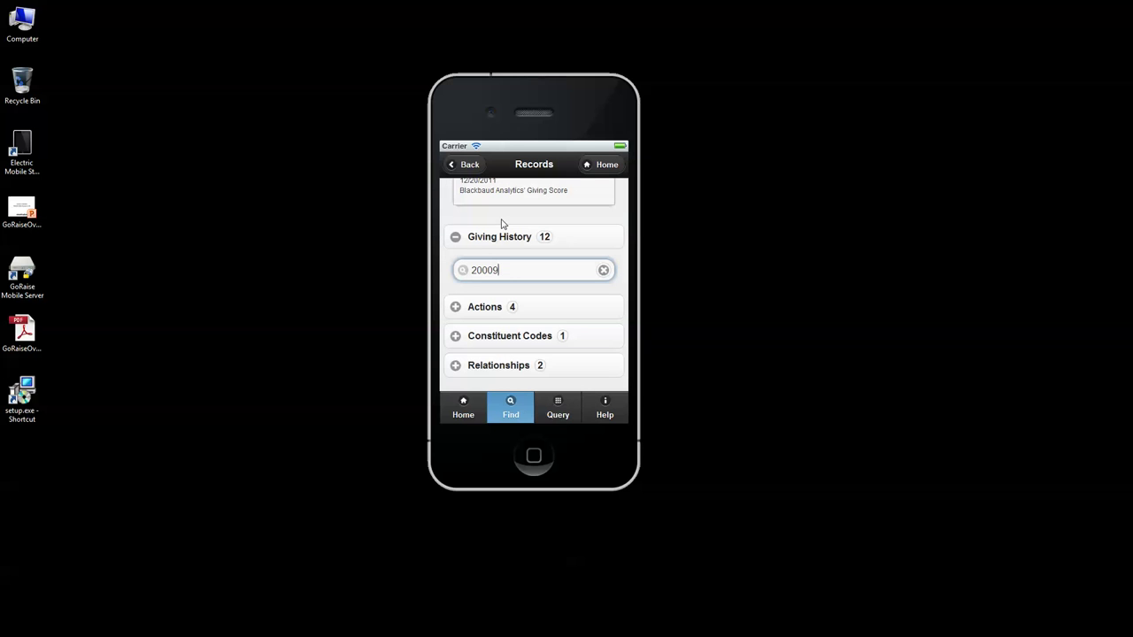
pyautogui.press('BackSpace')
pyautogui.press('BackSpace')
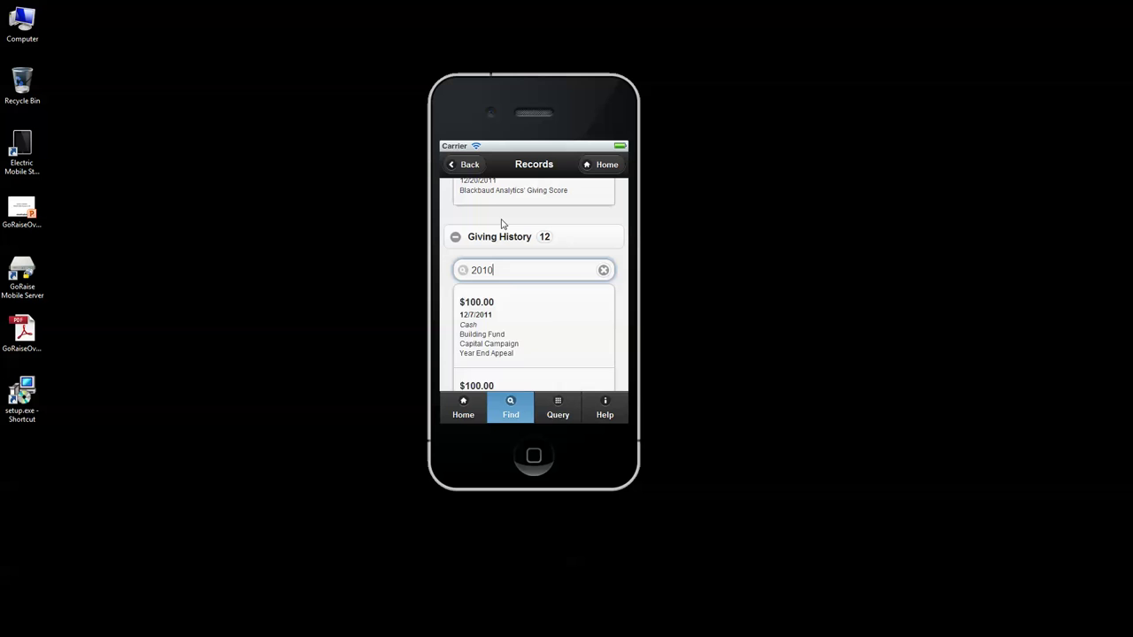
pyautogui.write('10')
pyautogui.press('BackSpace')
# Step: Clear the 2011 gift search and collapse Giving History, Biographical, Addresses and Prospect ratings
pyautogui.click(603, 270)
pyautogui.click(457, 242)
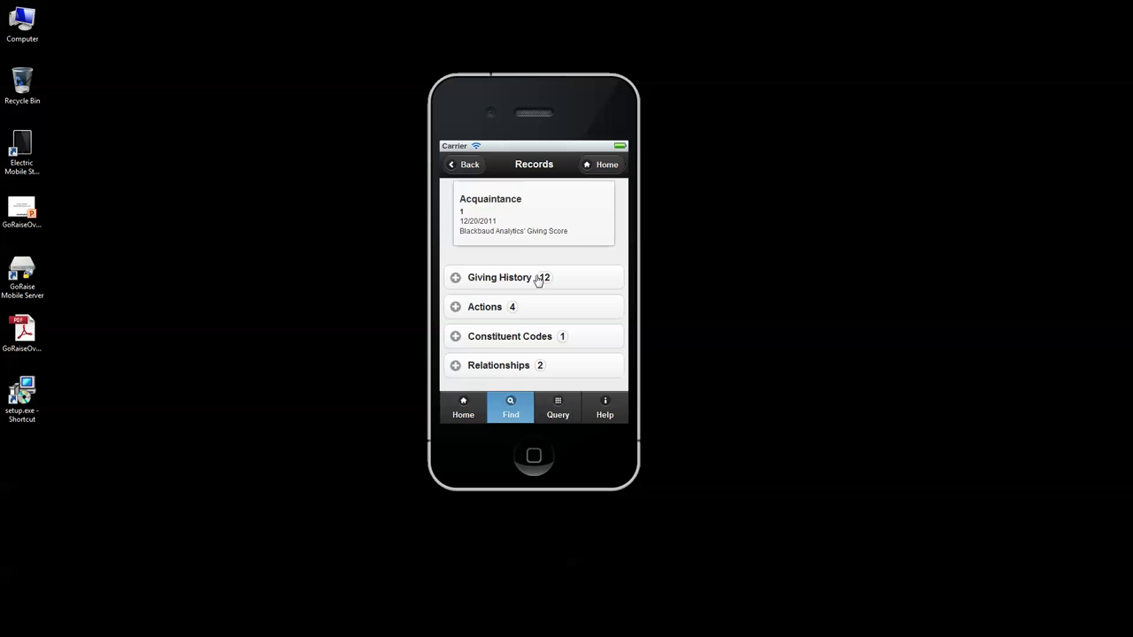
pyautogui.scroll(3, 517, 248)
pyautogui.scroll(3, 461, 232)
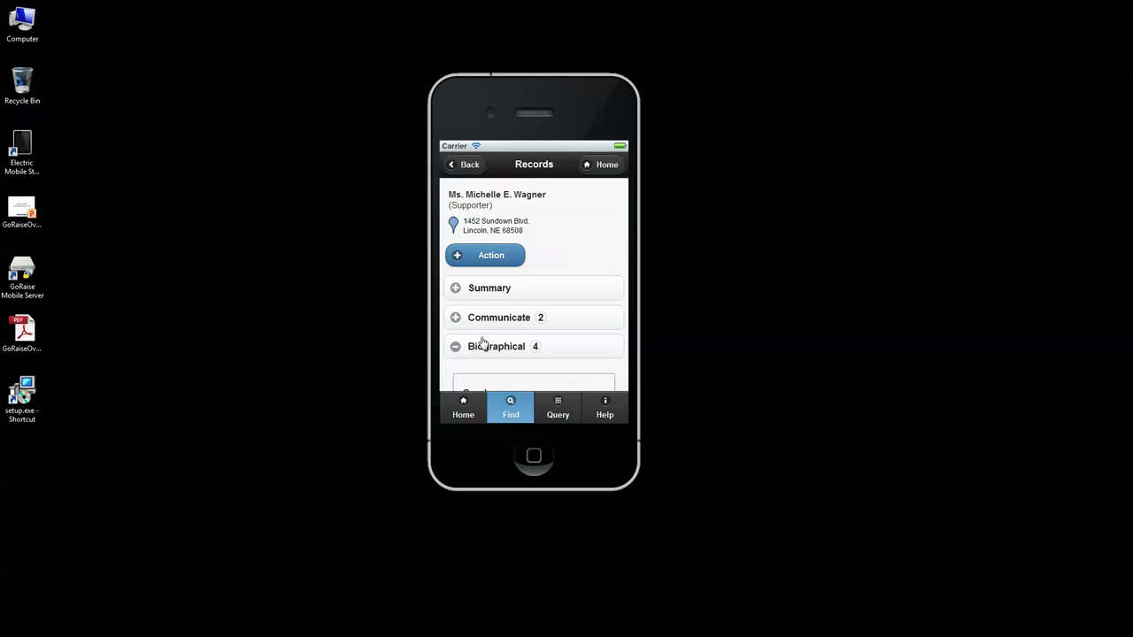
pyautogui.click(455, 346)
pyautogui.click(529, 319)
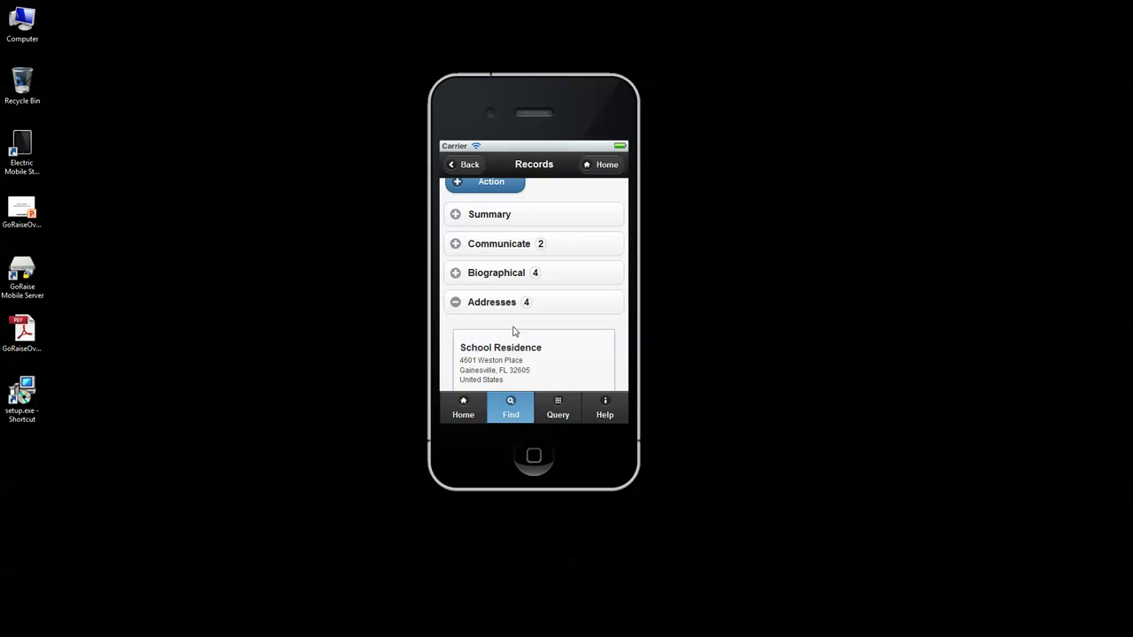
pyautogui.click(458, 313)
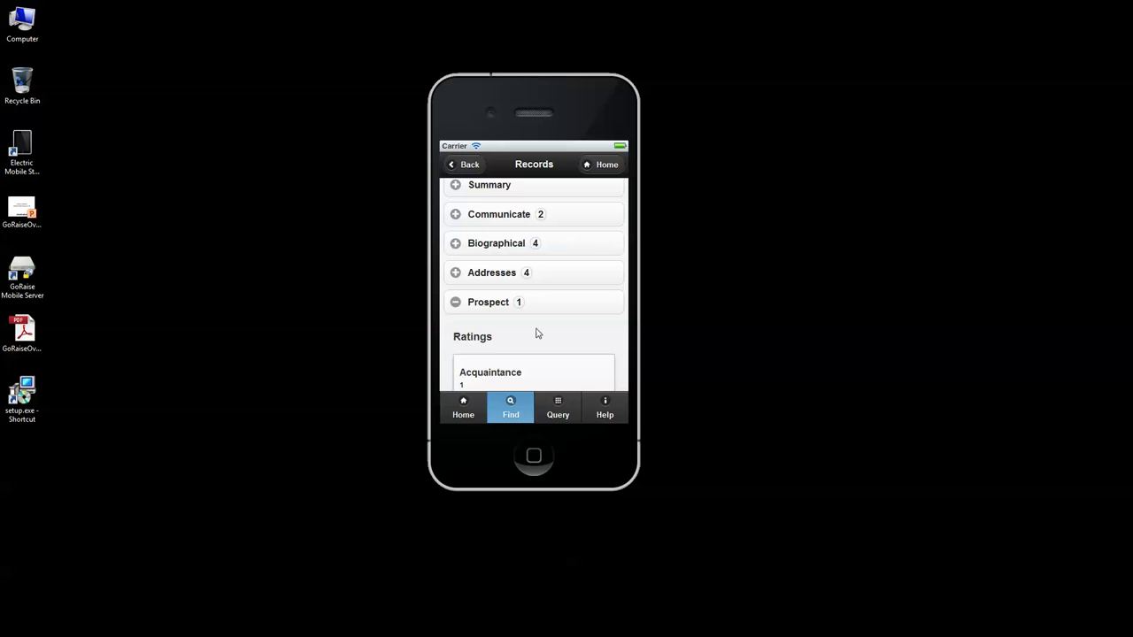
pyautogui.click(455, 306)
# Step: Browse Actions, Constituent Codes and Relationships, then open the related City Insurance Company
pyautogui.scroll(-1, 470, 313)
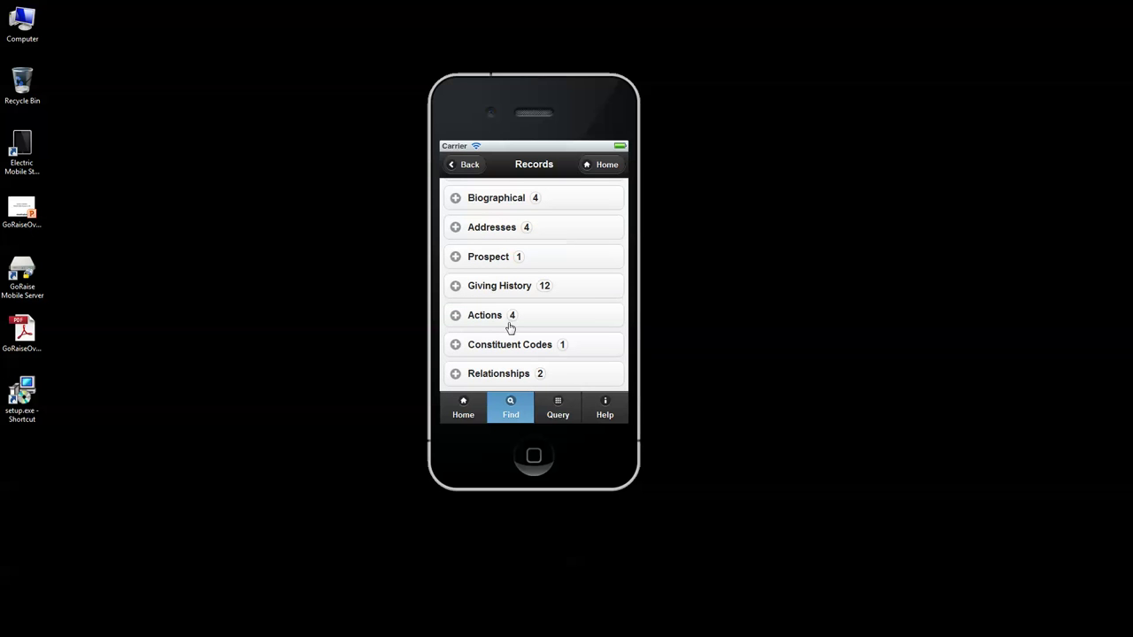
pyautogui.click(485, 316)
pyautogui.scroll(-3, 552, 328)
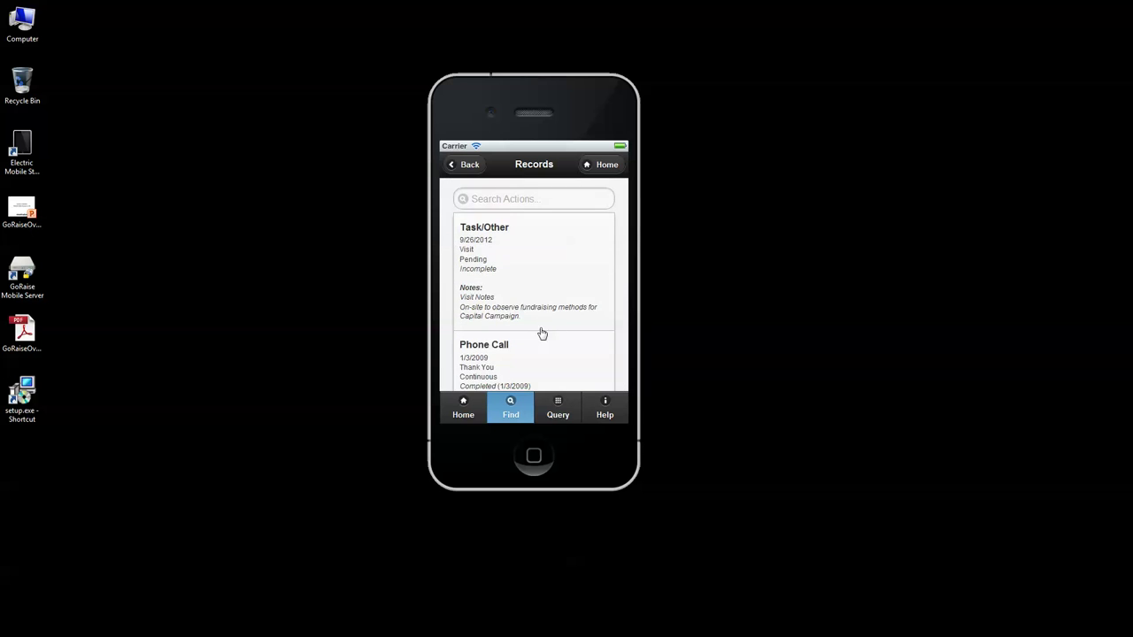
pyautogui.scroll(1, 543, 306)
pyautogui.click(457, 253)
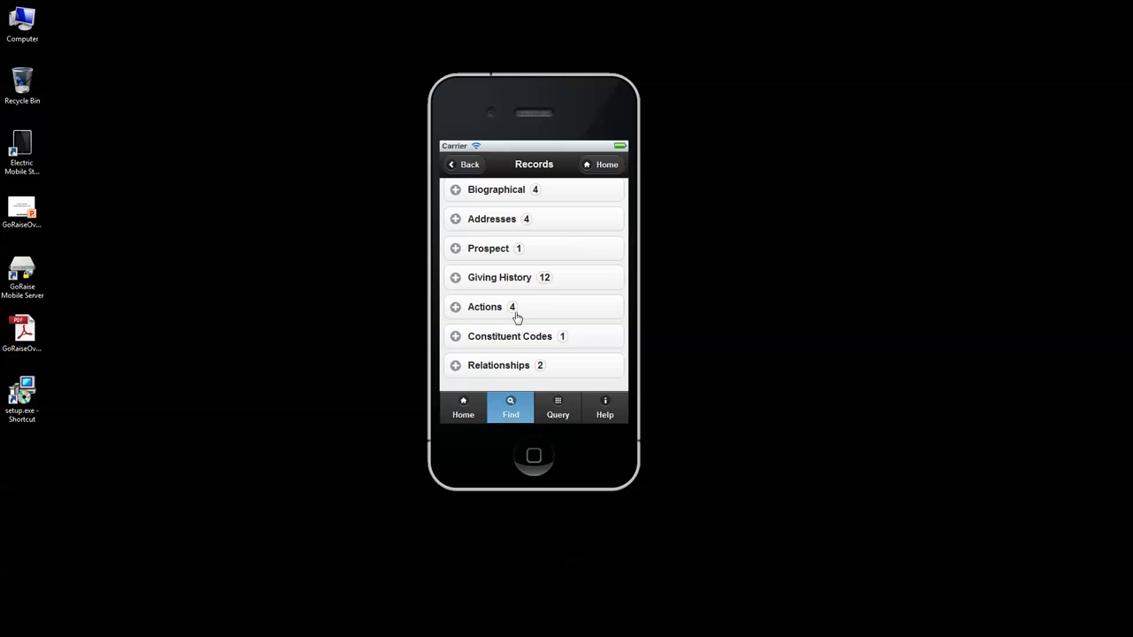
pyautogui.click(525, 344)
pyautogui.scroll(-2, 557, 311)
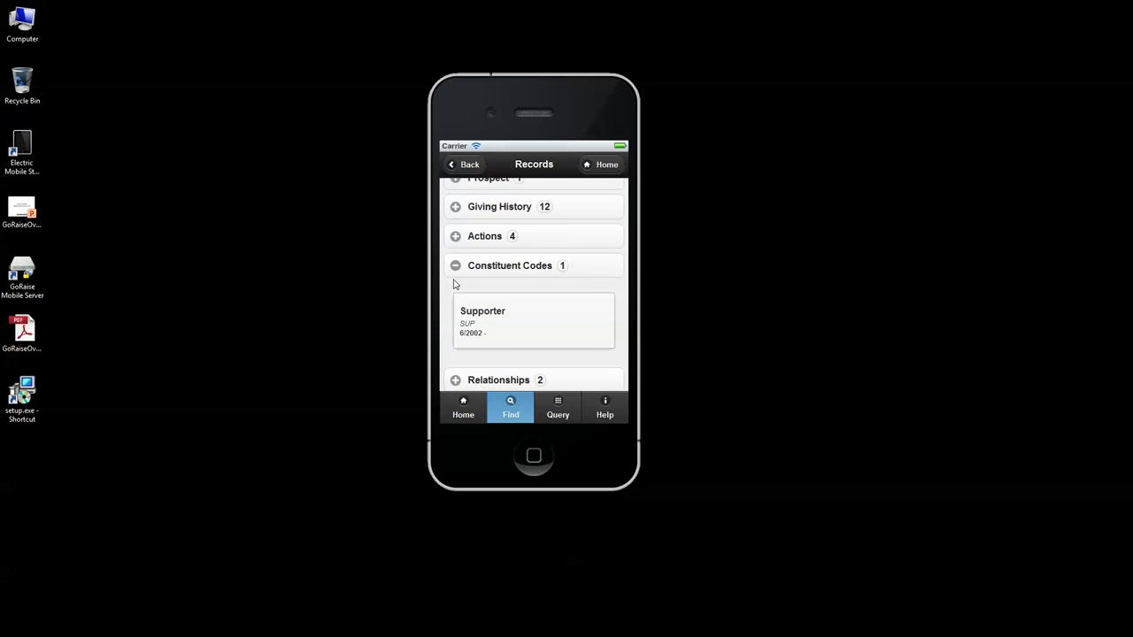
pyautogui.click(460, 273)
pyautogui.click(513, 366)
pyautogui.scroll(-3, 531, 307)
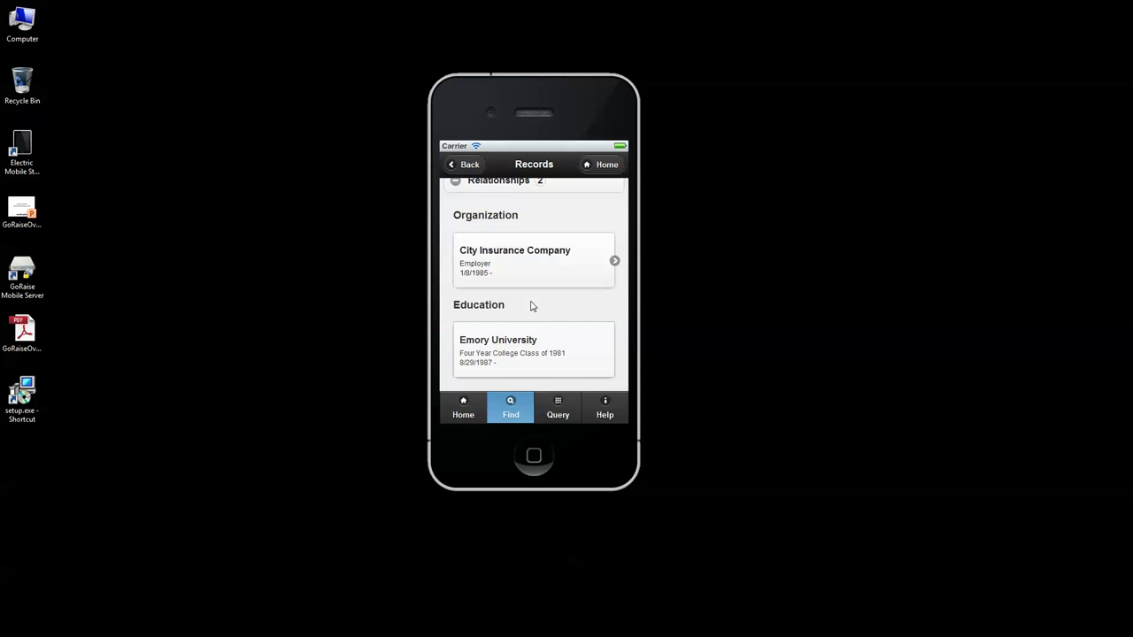
pyautogui.click(576, 262)
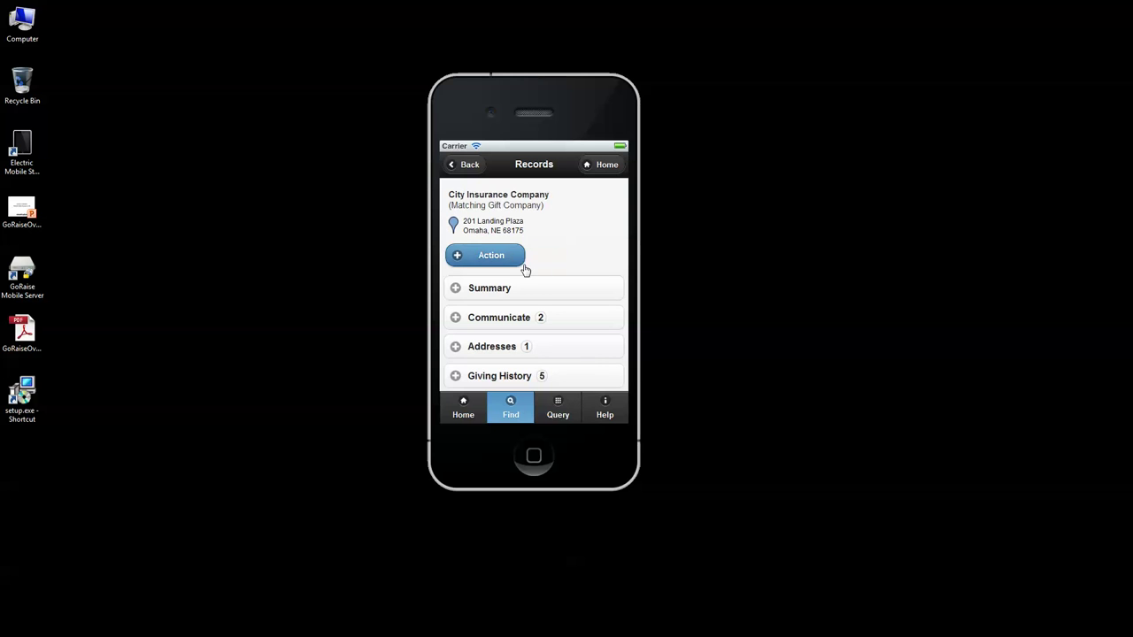
pyautogui.click(485, 256)
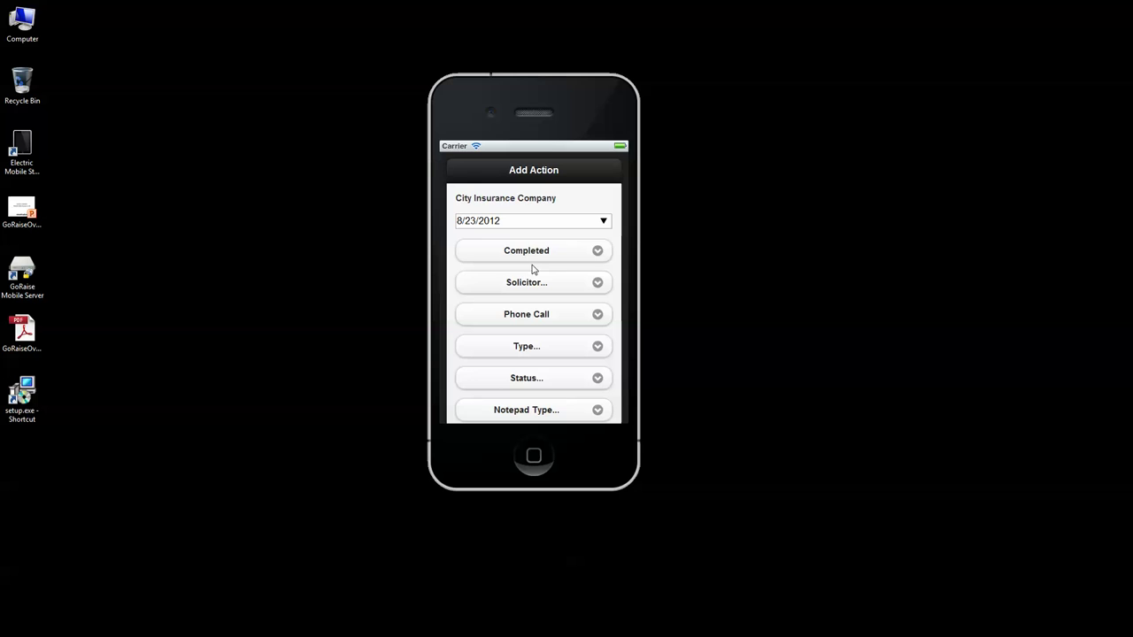
pyautogui.click(528, 252)
pyautogui.click(528, 261)
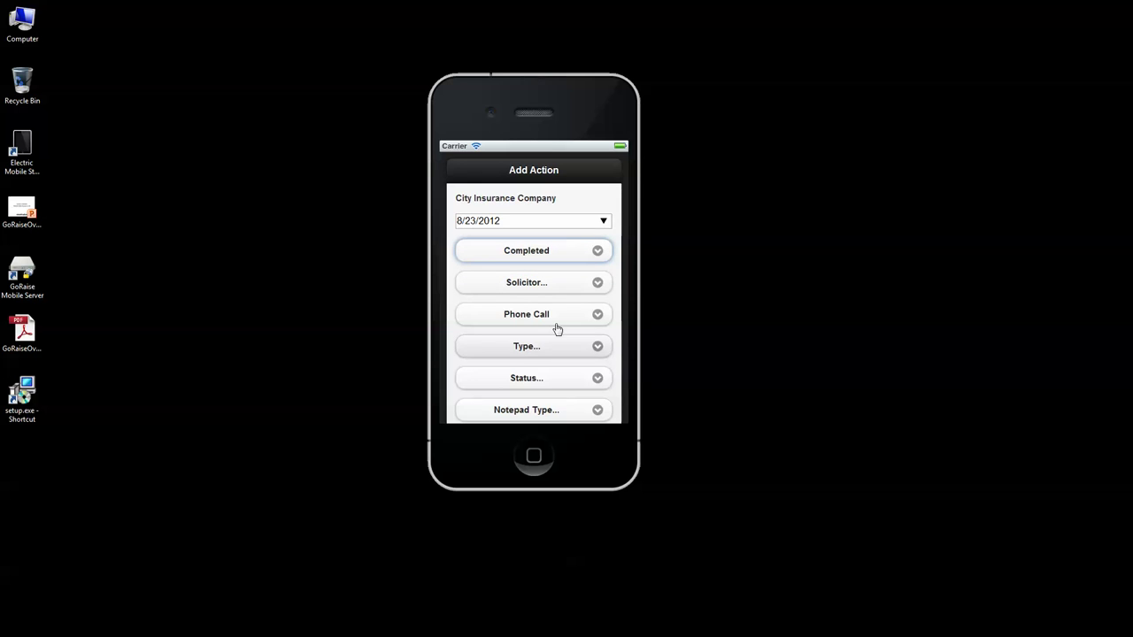
pyautogui.scroll(-3, 573, 371)
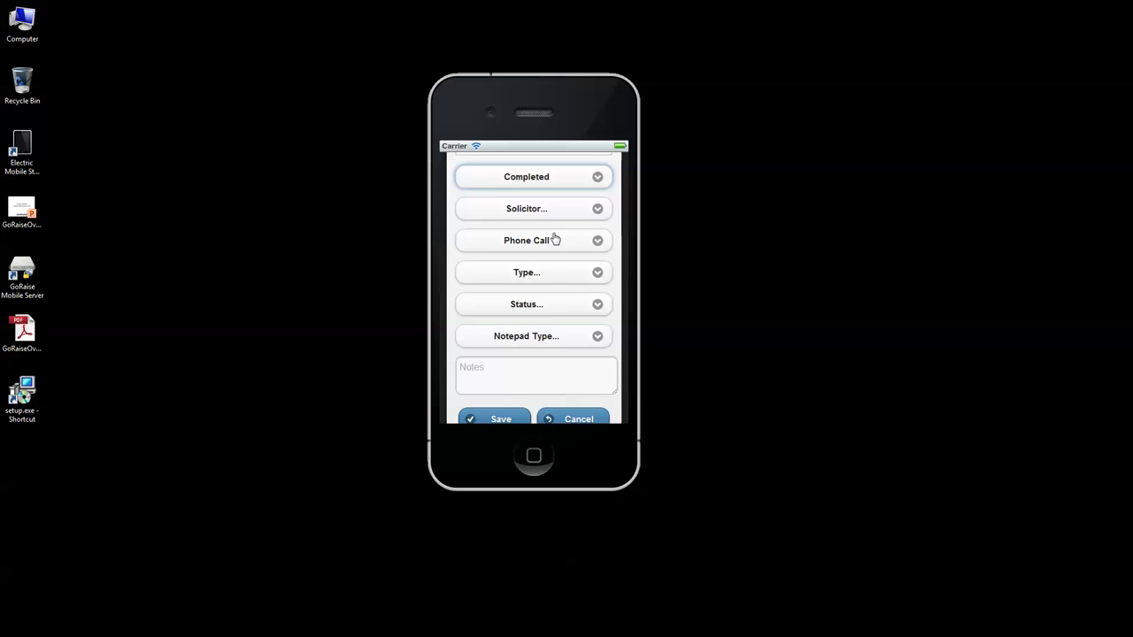
pyautogui.scroll(-1, 542, 354)
pyautogui.click(526, 354)
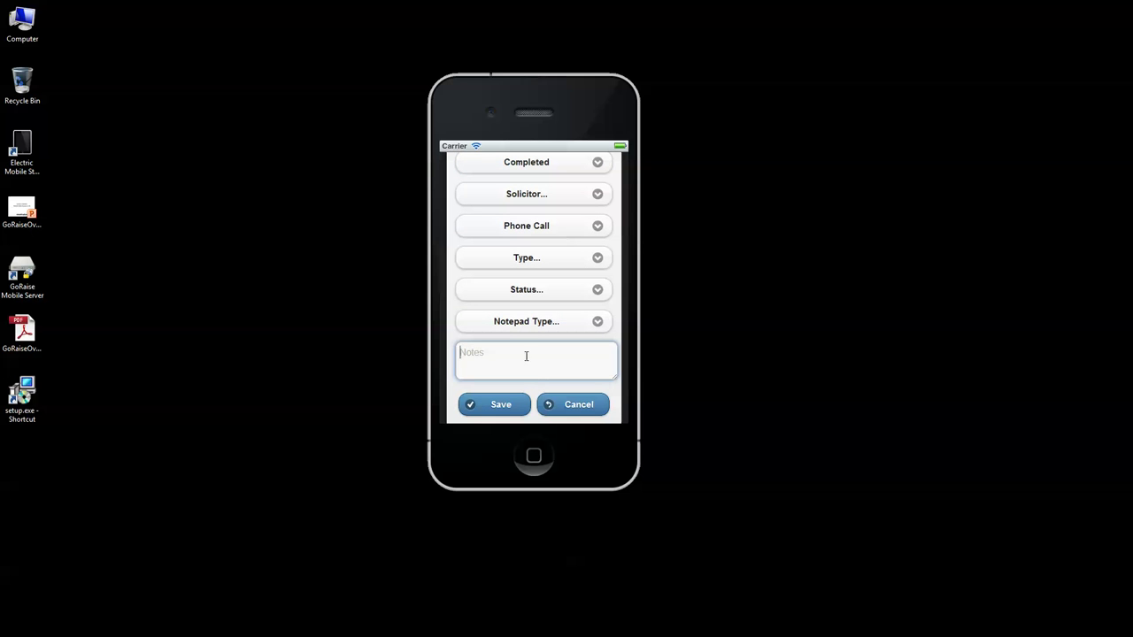
pyautogui.click(568, 408)
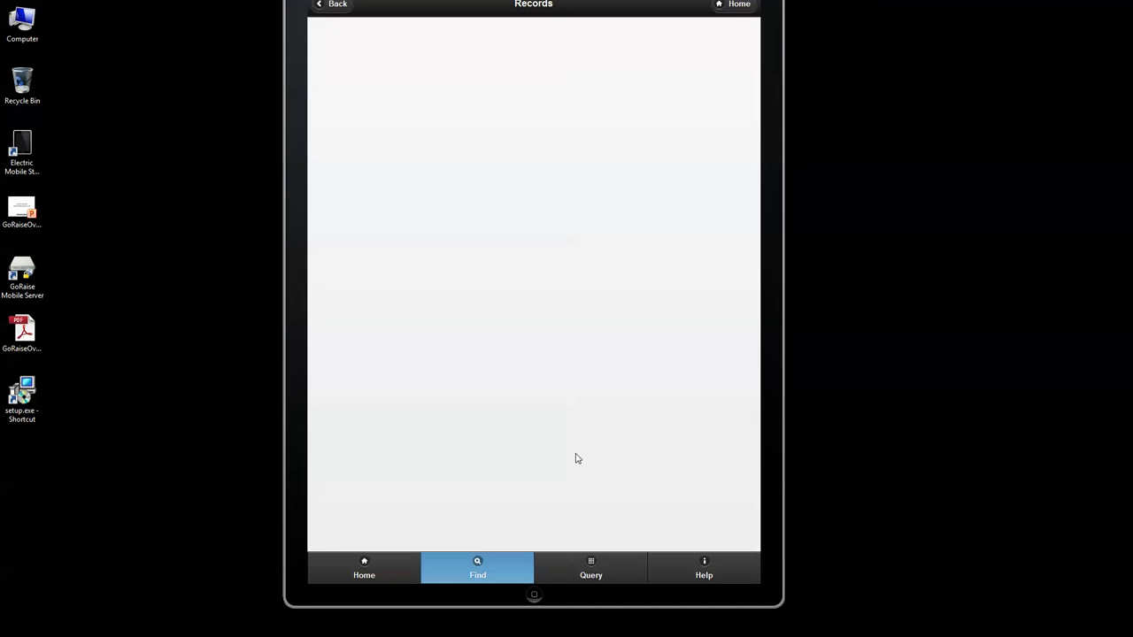
# Step: Reopen the Lincoln, NE supporter from Recently Accessed Records and view its fund pie chart
pyautogui.moveTo(434, 50); pyautogui.dragTo(436, 78)
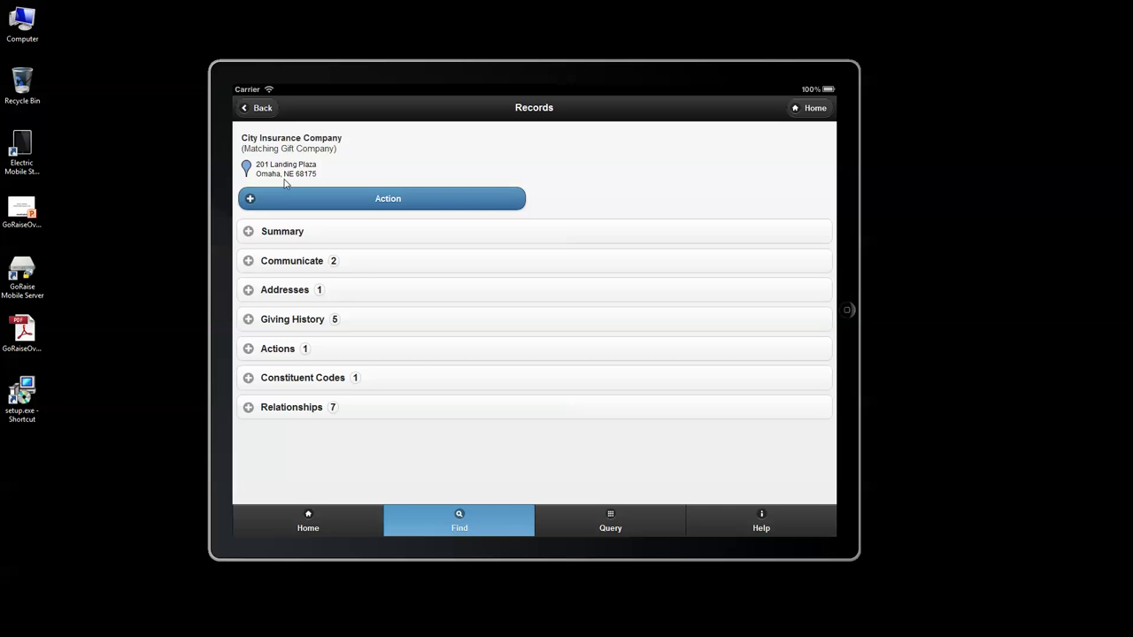
pyautogui.click(811, 110)
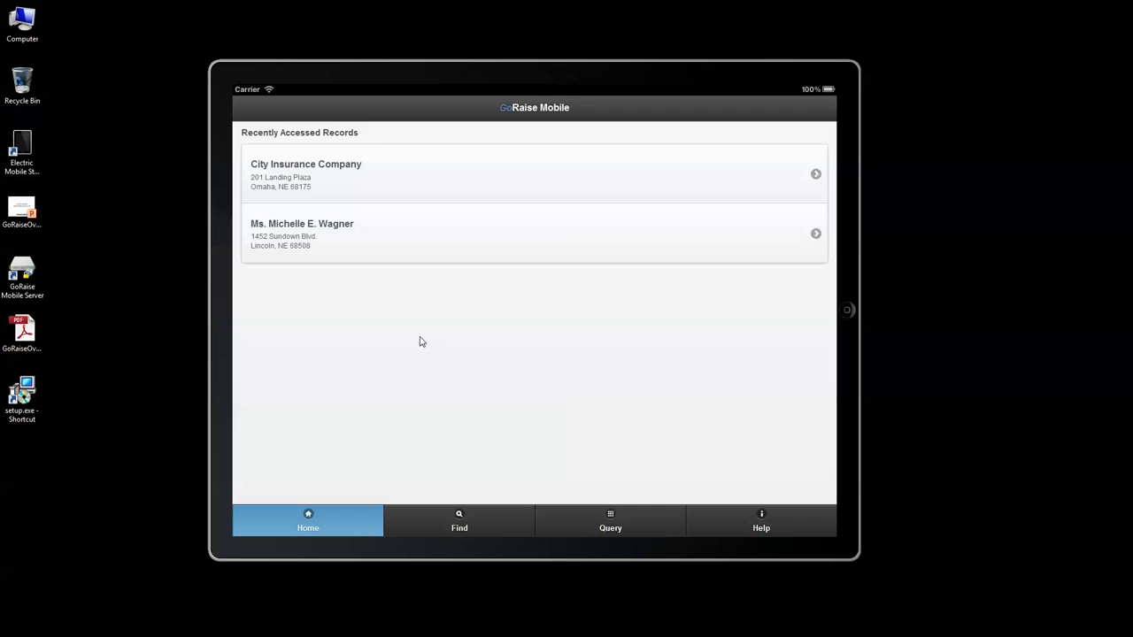
pyautogui.click(332, 240)
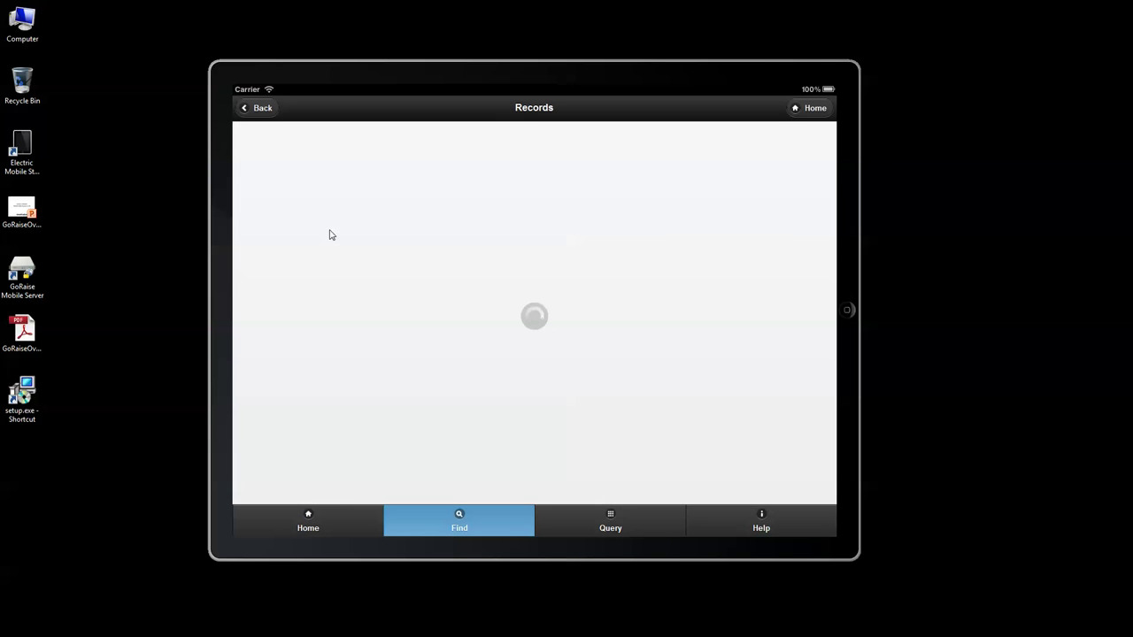
pyautogui.click(337, 238)
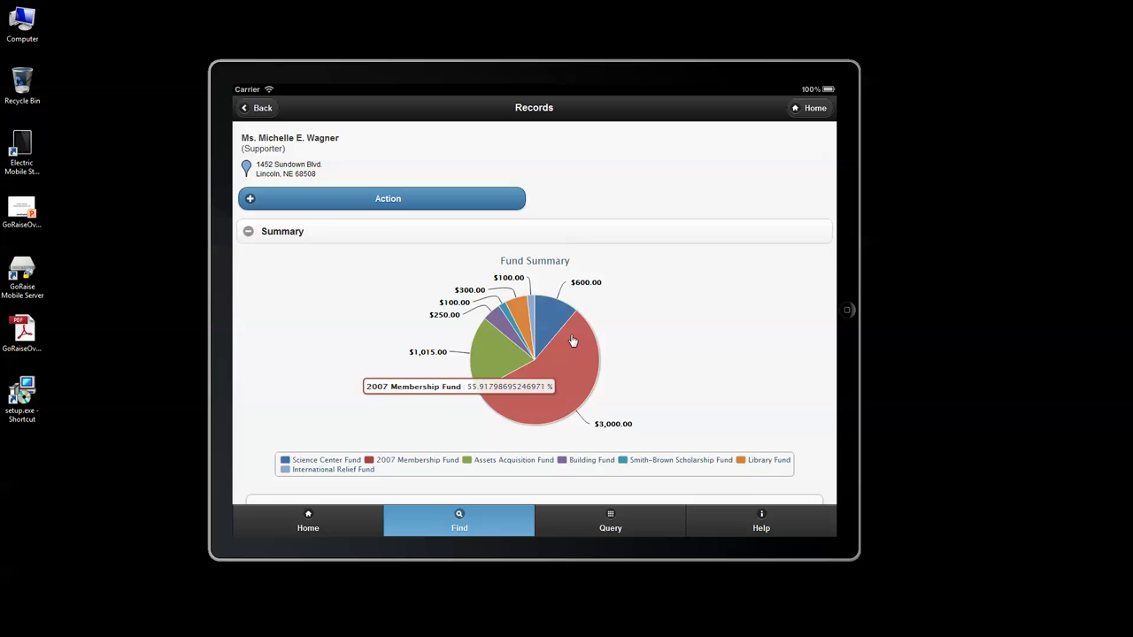
pyautogui.click(250, 234)
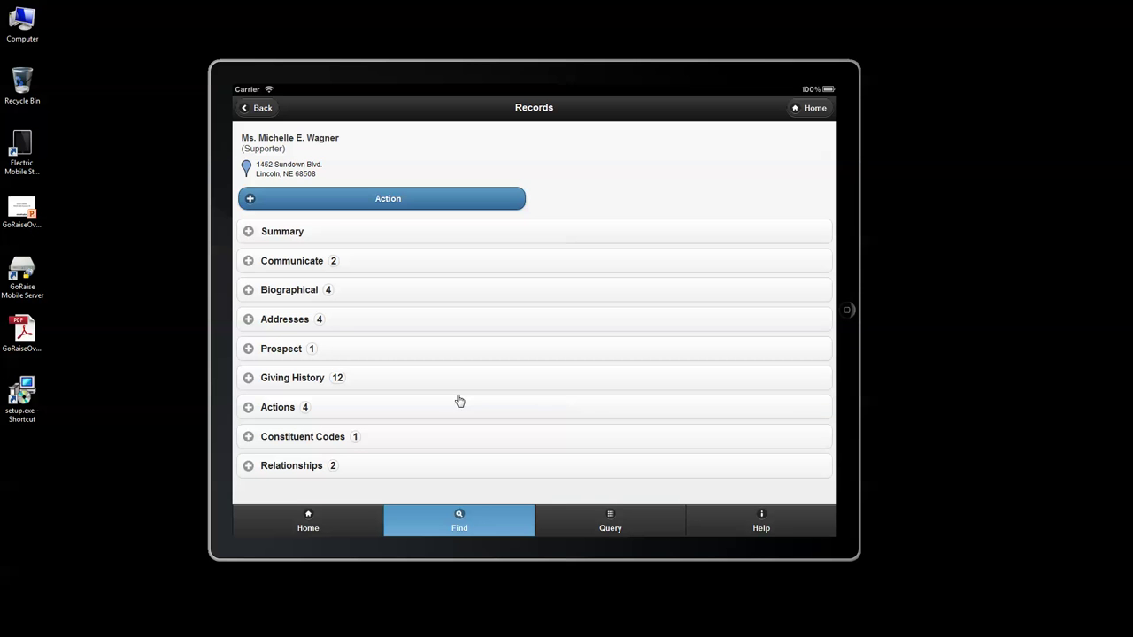
# Step: List all available constituent queries on the Query tab
pyautogui.click(607, 527)
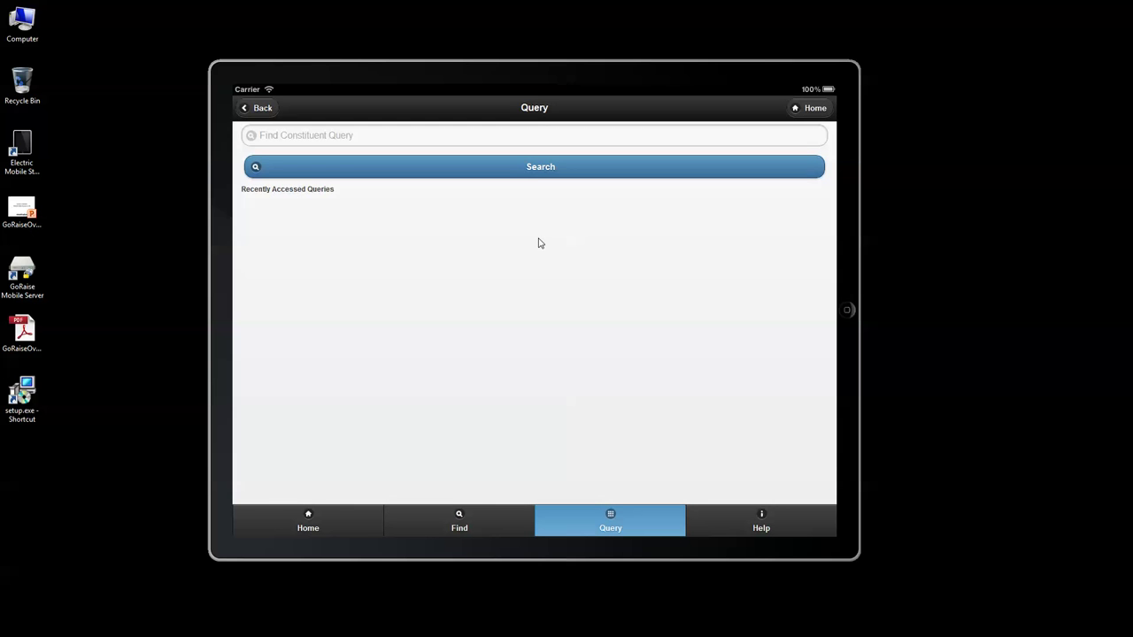
pyautogui.click(524, 168)
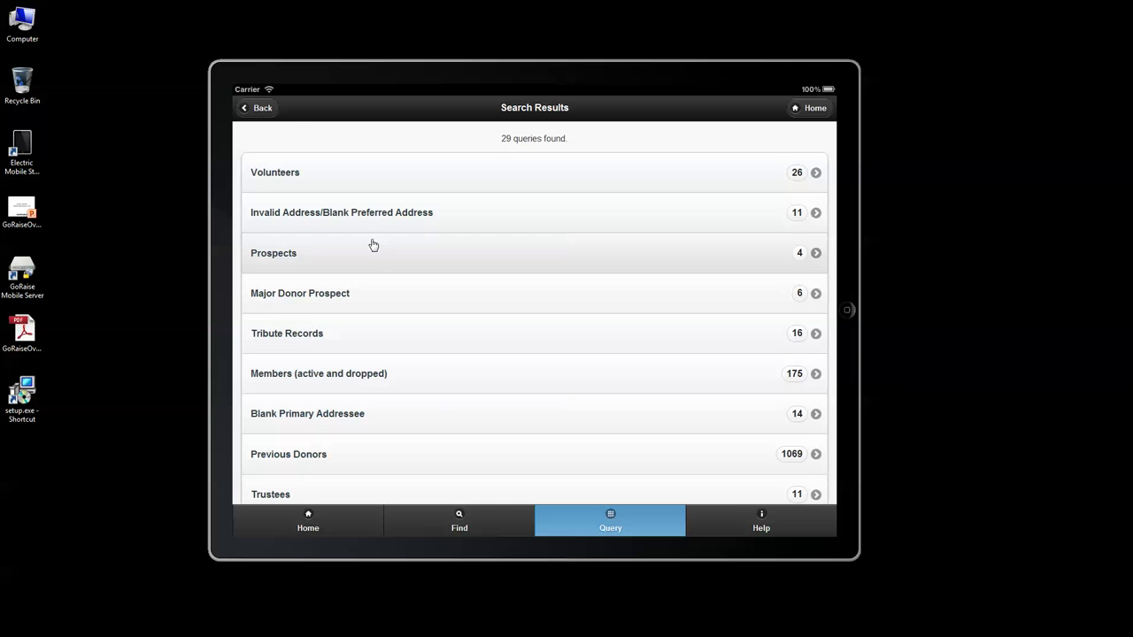
pyautogui.scroll(-1, 400, 257)
pyautogui.scroll(2, 401, 257)
# Step: Search the constituent queries for 'vol'
pyautogui.click(263, 108)
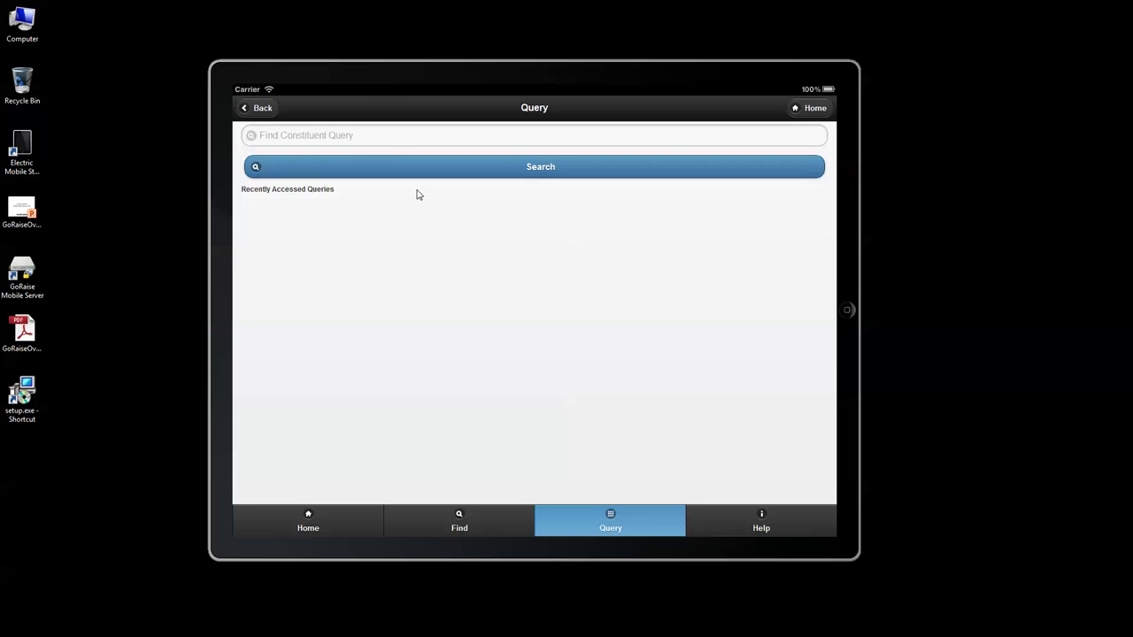
pyautogui.click(382, 134)
pyautogui.write('vo')
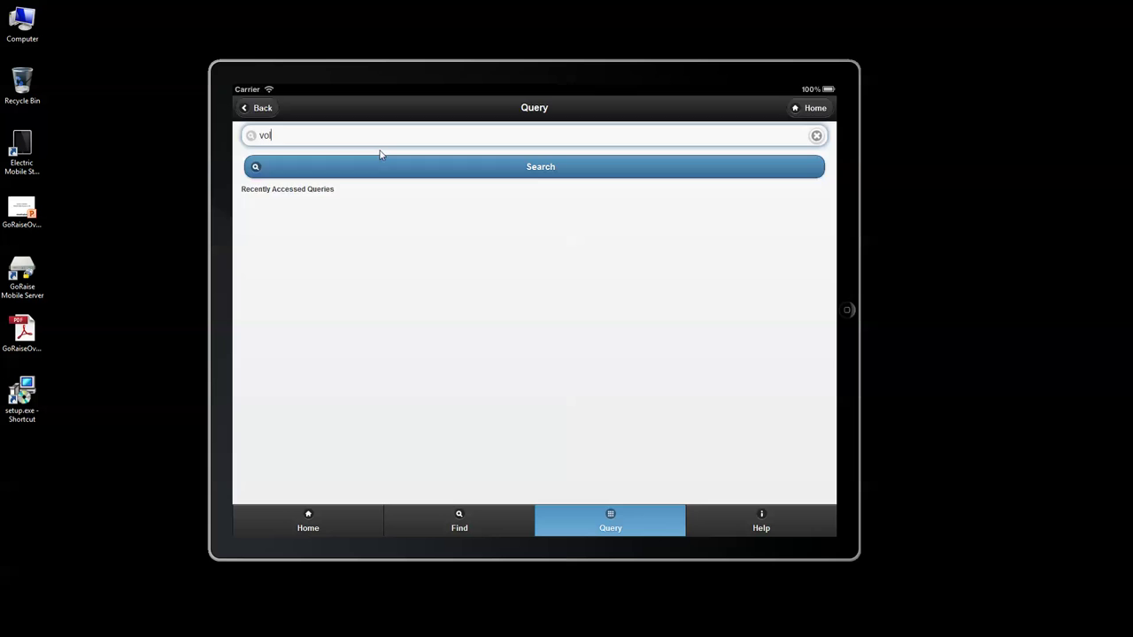
pyautogui.write('l')
pyautogui.press('Return')
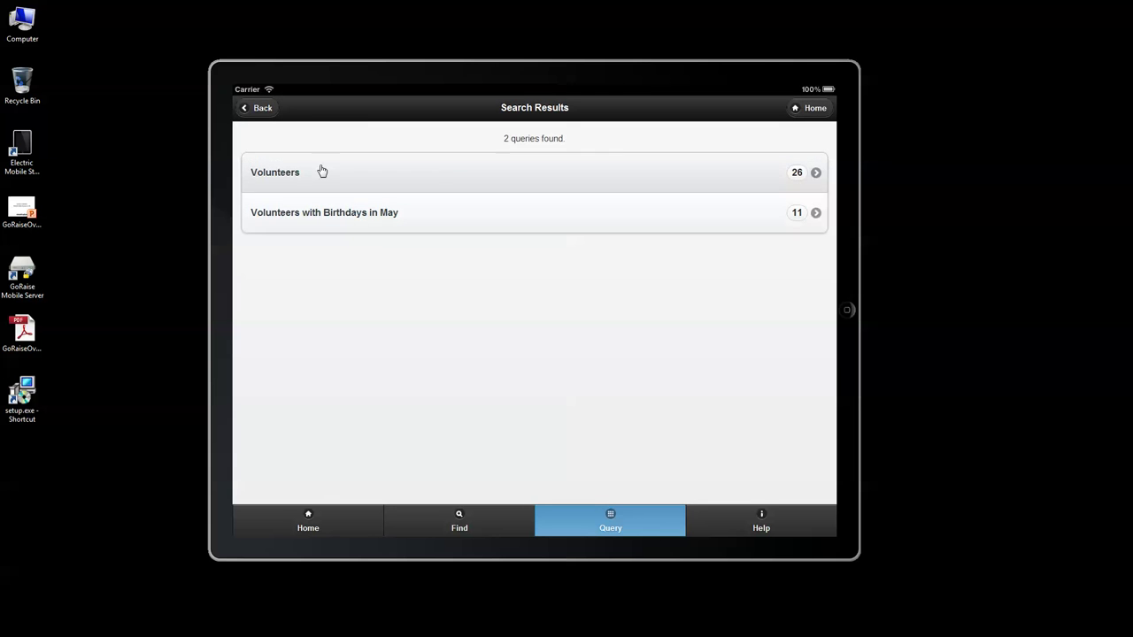
# Step: Run the Volunteers query, scroll through its 26 volunteers, then return Home
pyautogui.click(276, 188)
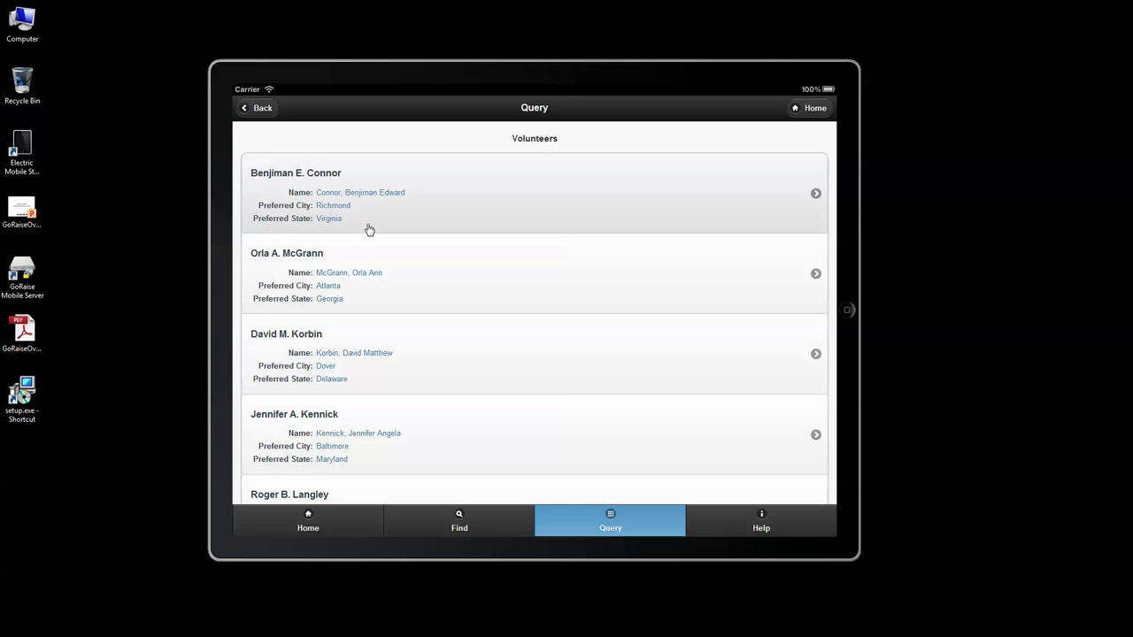
pyautogui.scroll(-15, 374, 204)
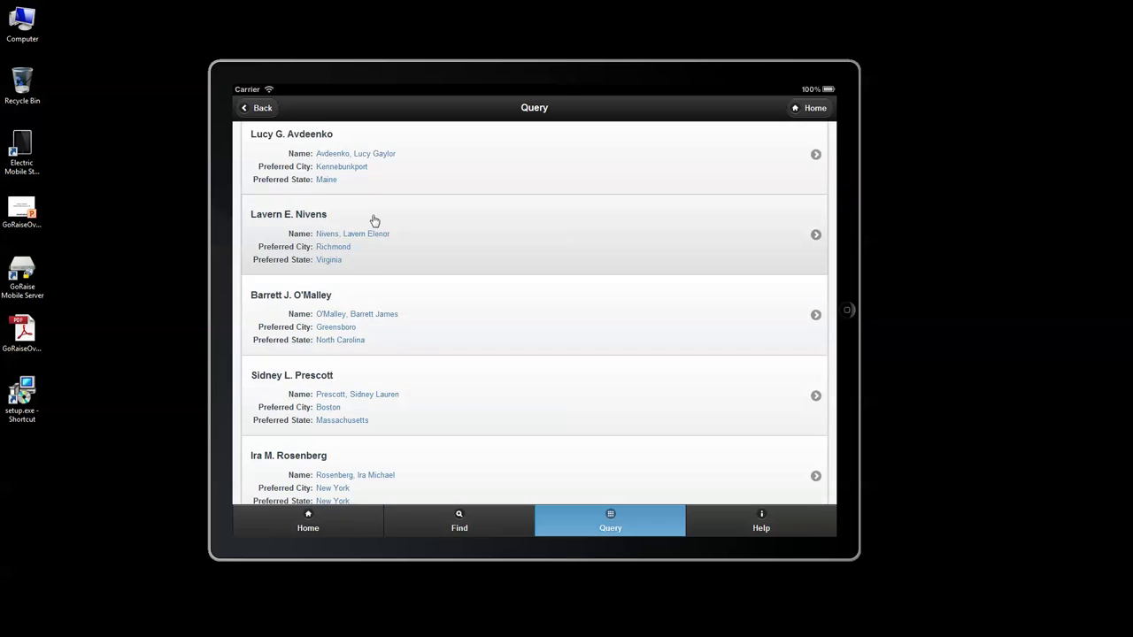
pyautogui.scroll(-12, 376, 225)
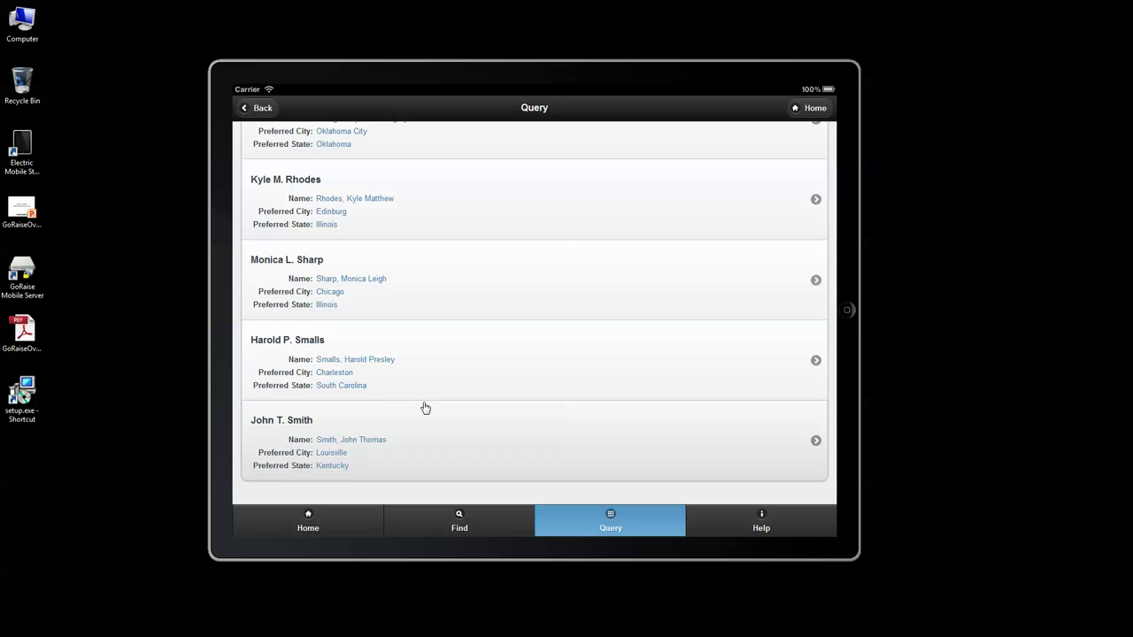
pyautogui.scroll(10, 407, 345)
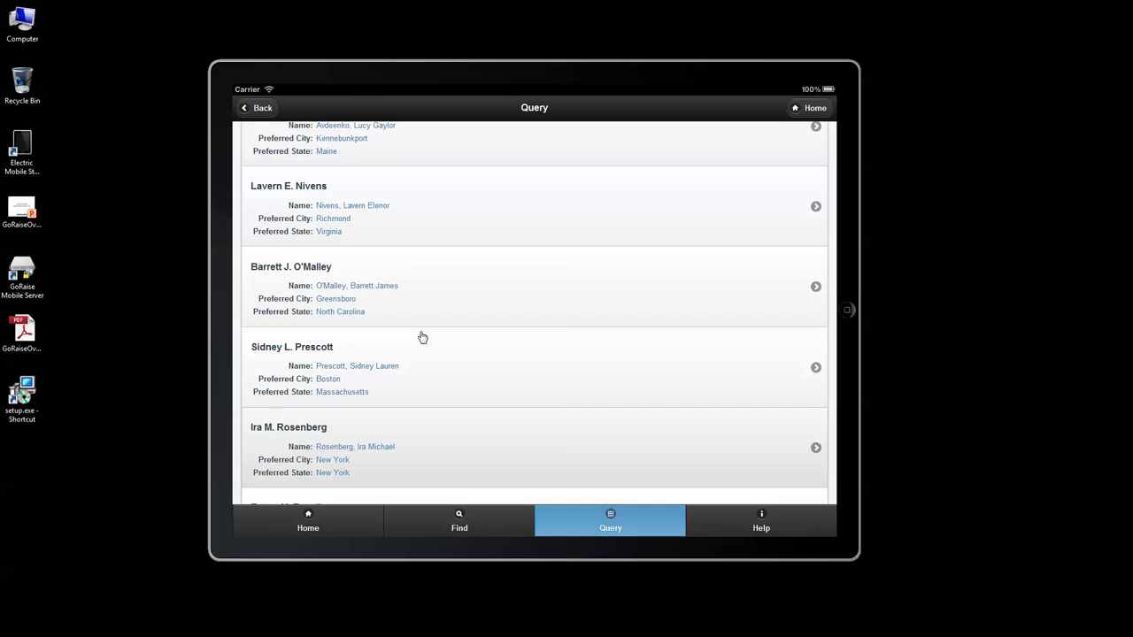
pyautogui.scroll(-10, 444, 331)
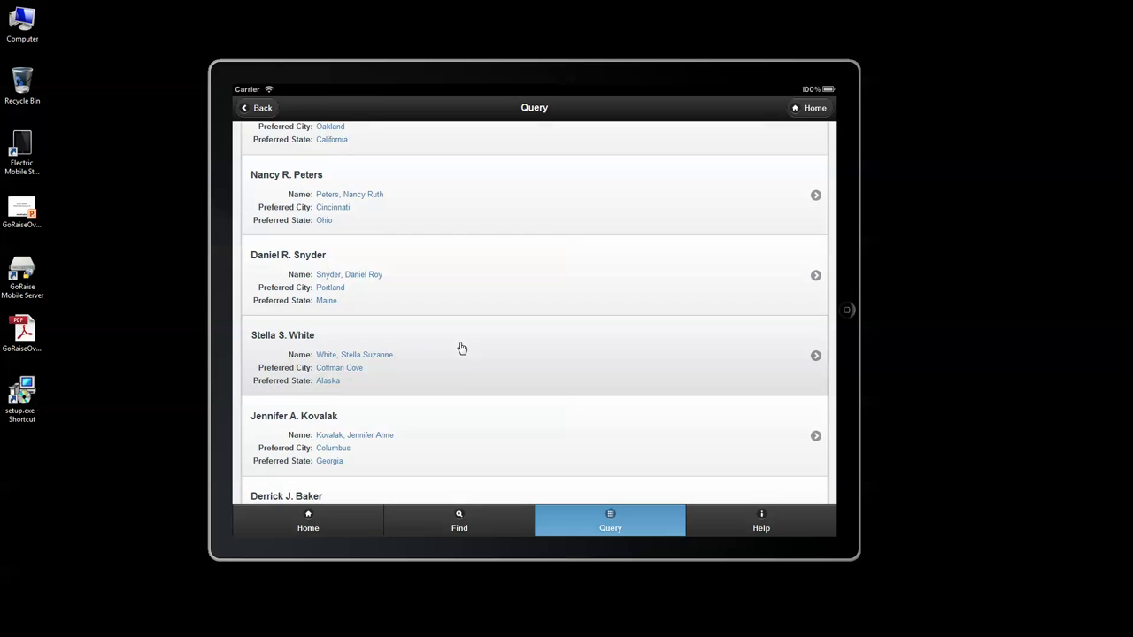
pyautogui.scroll(10, 457, 340)
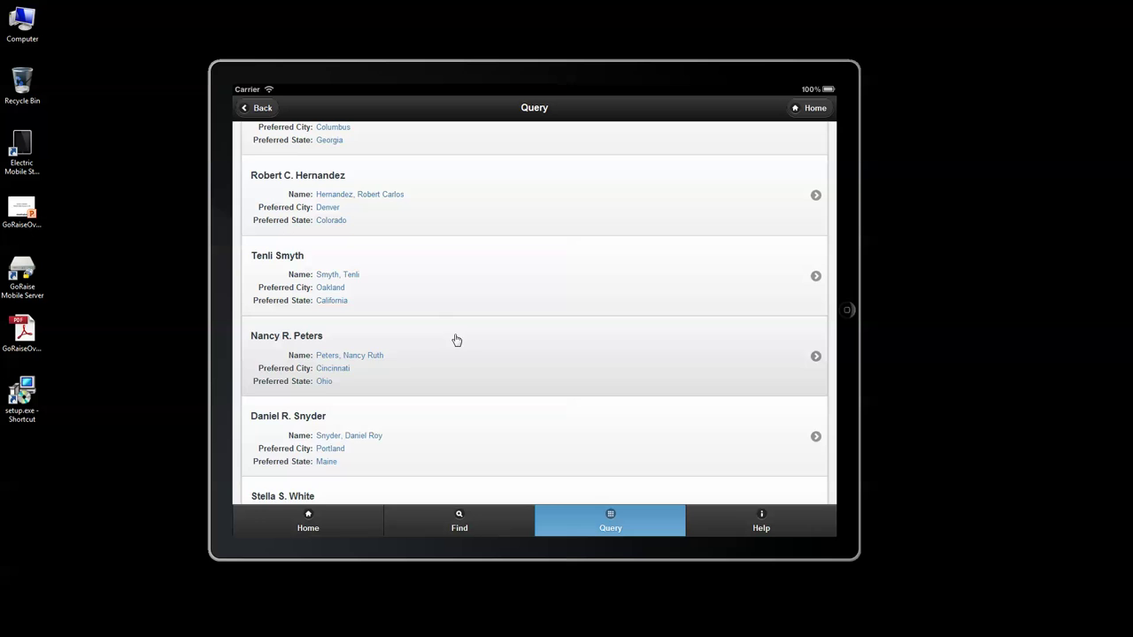
pyautogui.scroll(-2, 392, 374)
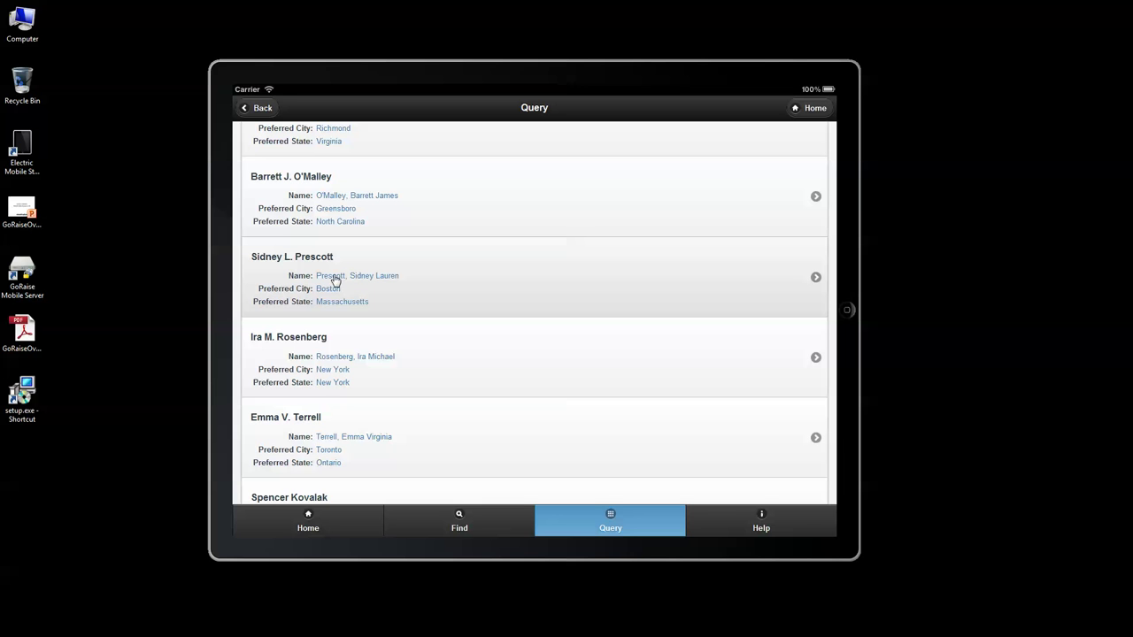
pyautogui.click(829, 106)
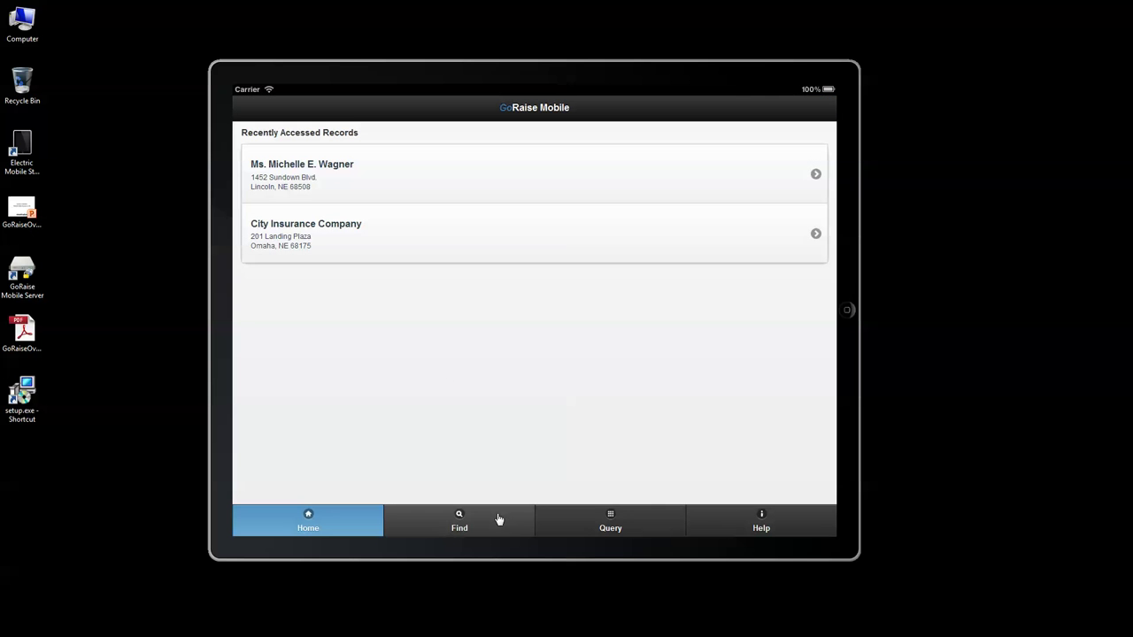
# Step: Clear the old 'vol' search so all constituent queries are listed
pyautogui.click(615, 529)
pyautogui.doubleClick(301, 136)
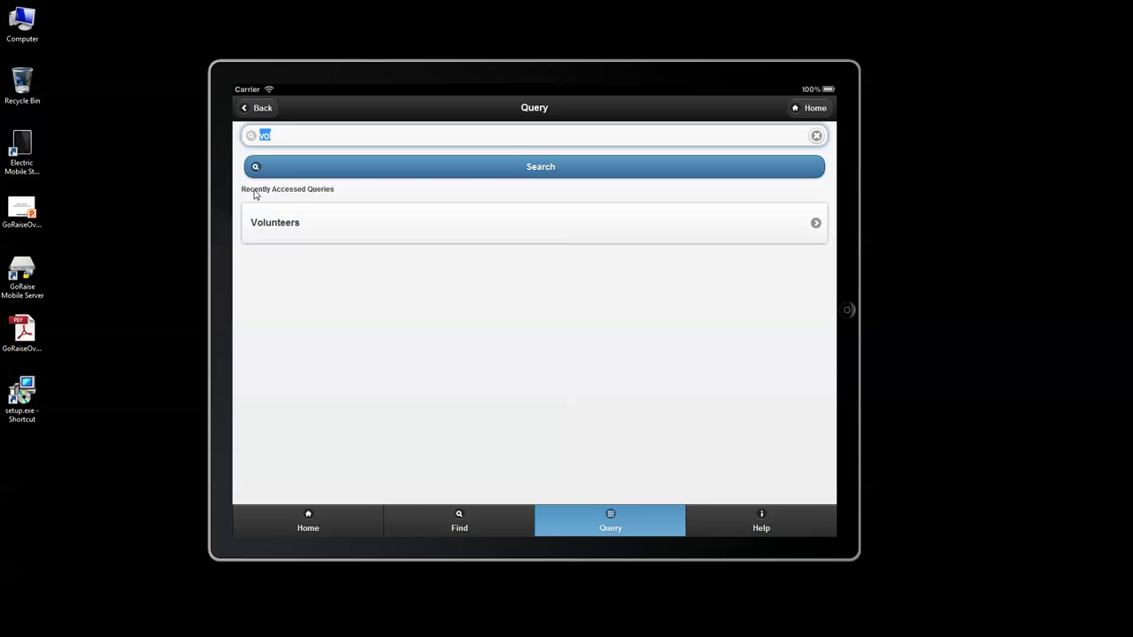
pyautogui.press('BackSpace')
pyautogui.press('Return')
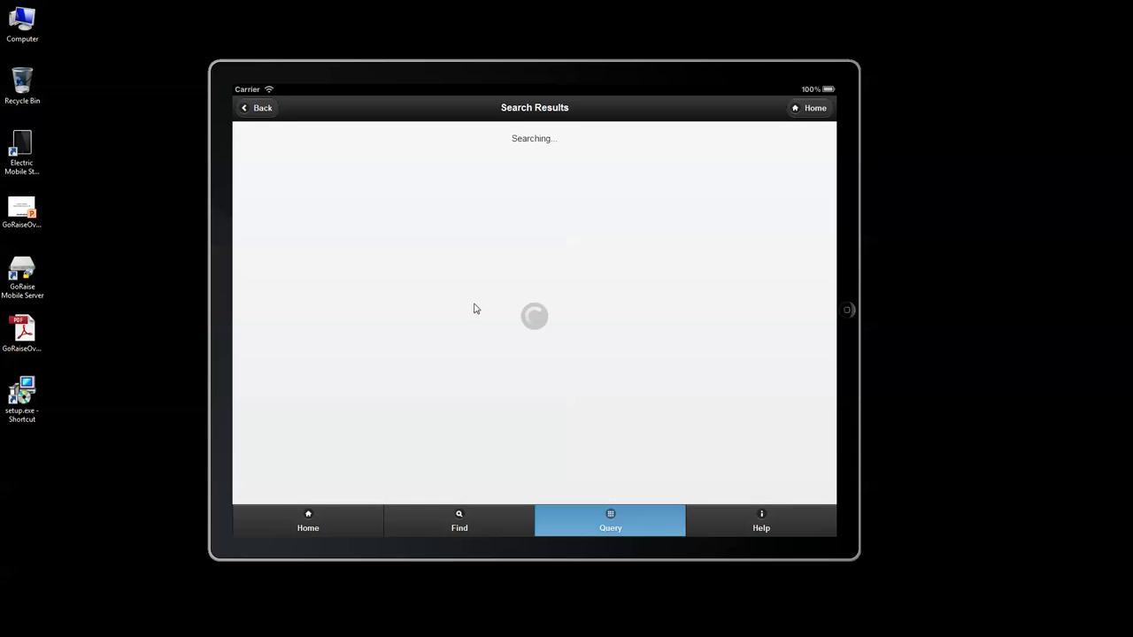
# Step: Run the Lapsed Members query and scroll through its members and lapse dates
pyautogui.scroll(-2, 474, 307)
pyautogui.scroll(-3, 478, 299)
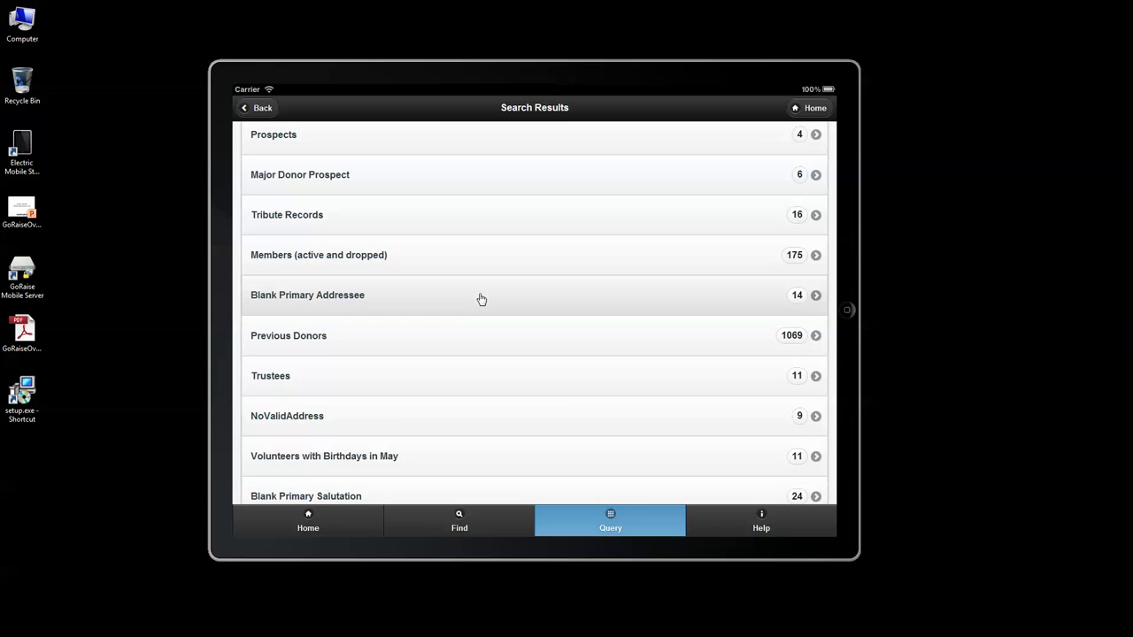
pyautogui.scroll(-6, 481, 294)
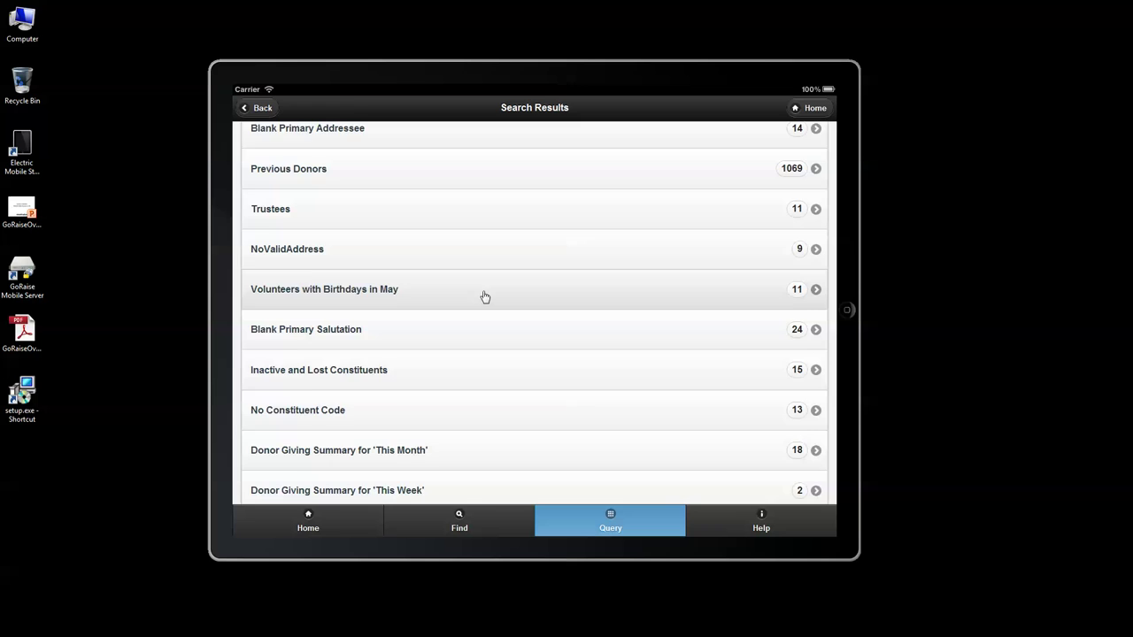
pyautogui.scroll(-2, 488, 295)
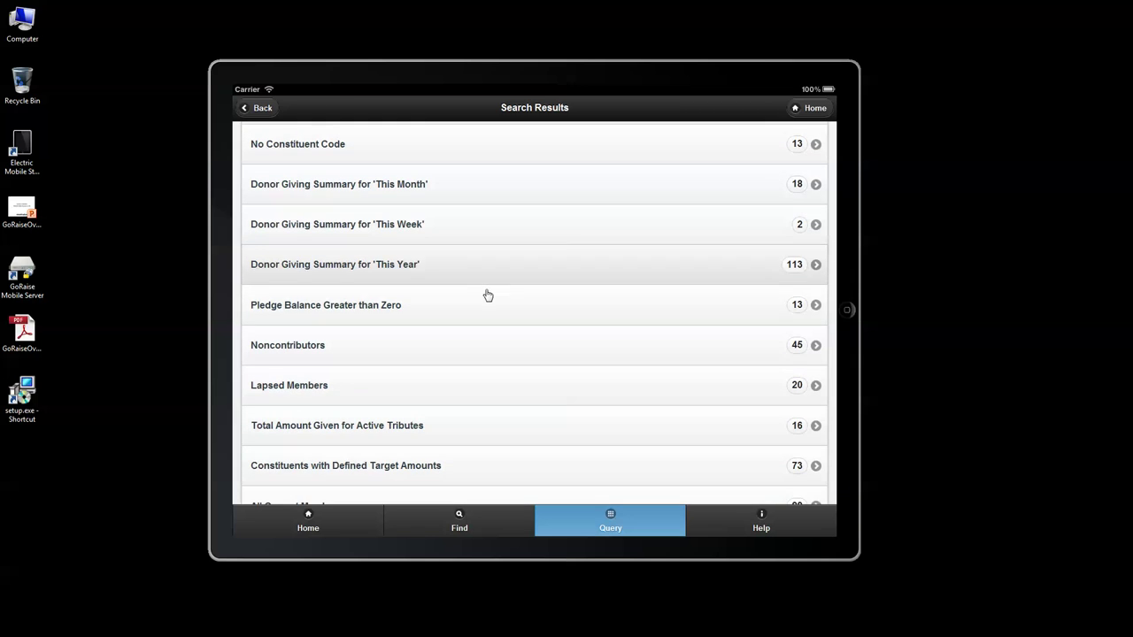
pyautogui.click(304, 396)
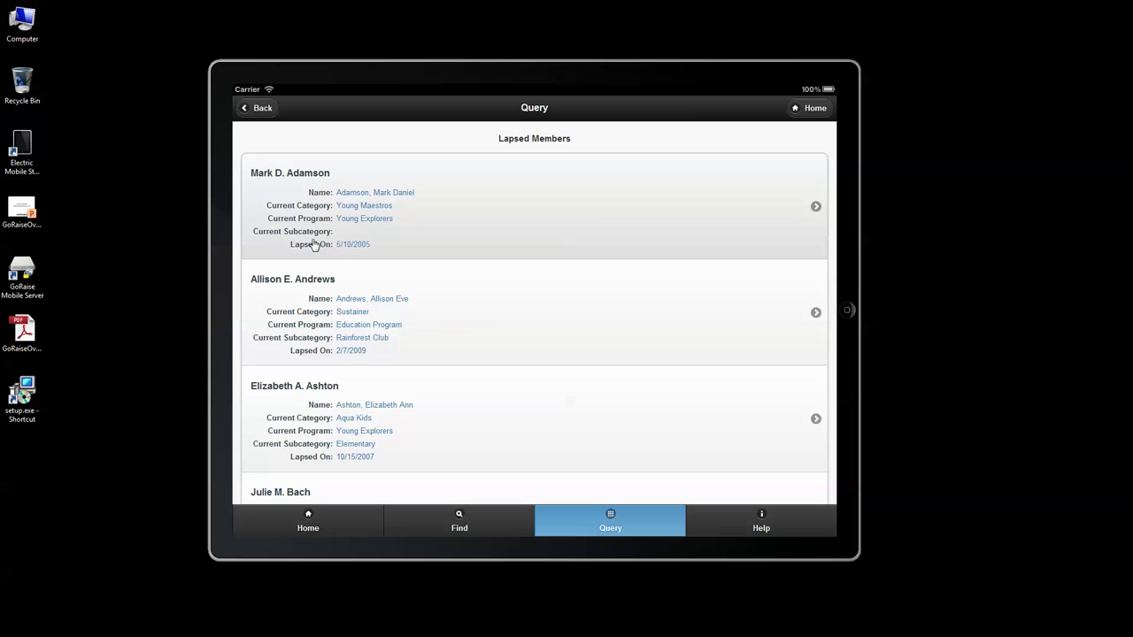
pyautogui.scroll(-5, 403, 366)
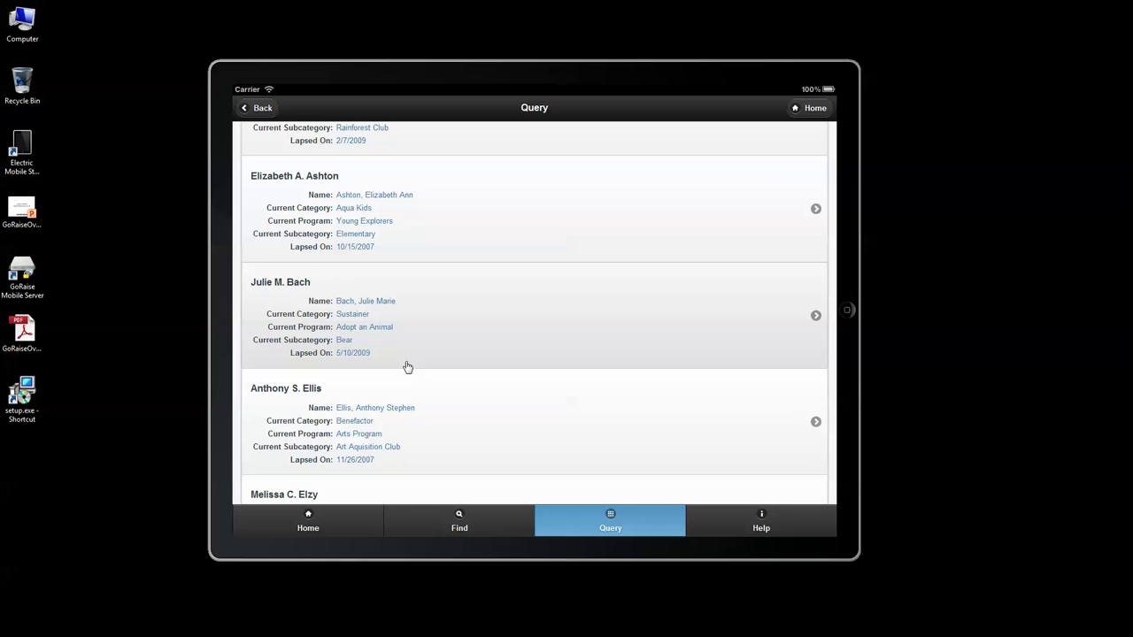
pyautogui.scroll(2, 460, 297)
pyautogui.scroll(1, 496, 299)
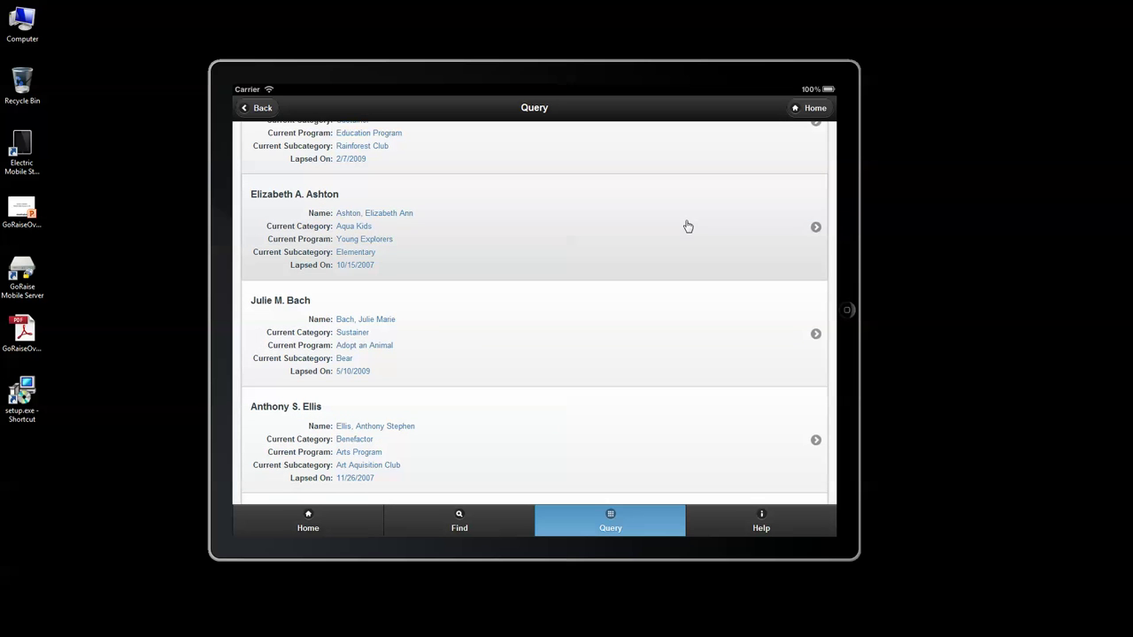
# Step: Open the Aqua Kids lapsed member's record and scroll through it
pyautogui.click(327, 229)
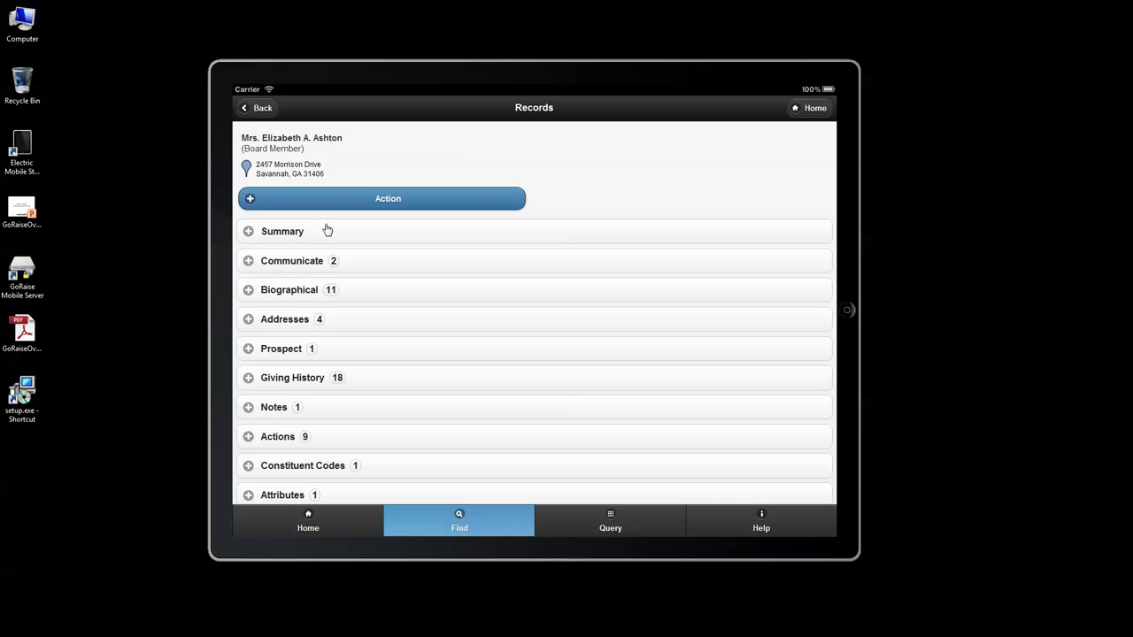
pyautogui.scroll(-1, 432, 341)
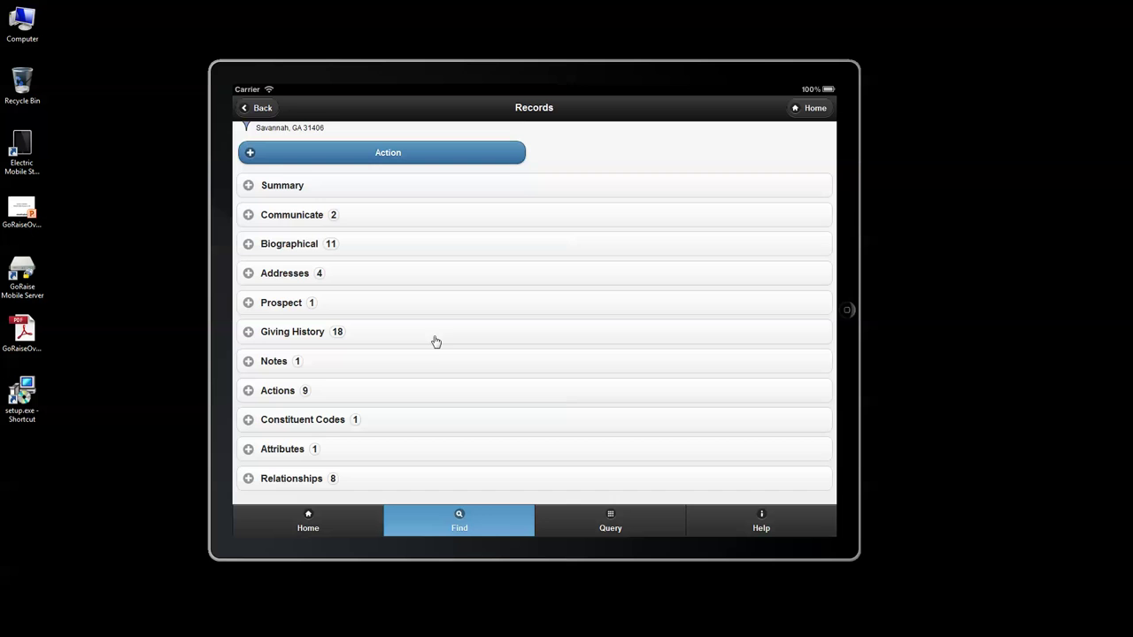
pyautogui.scroll(1, 433, 354)
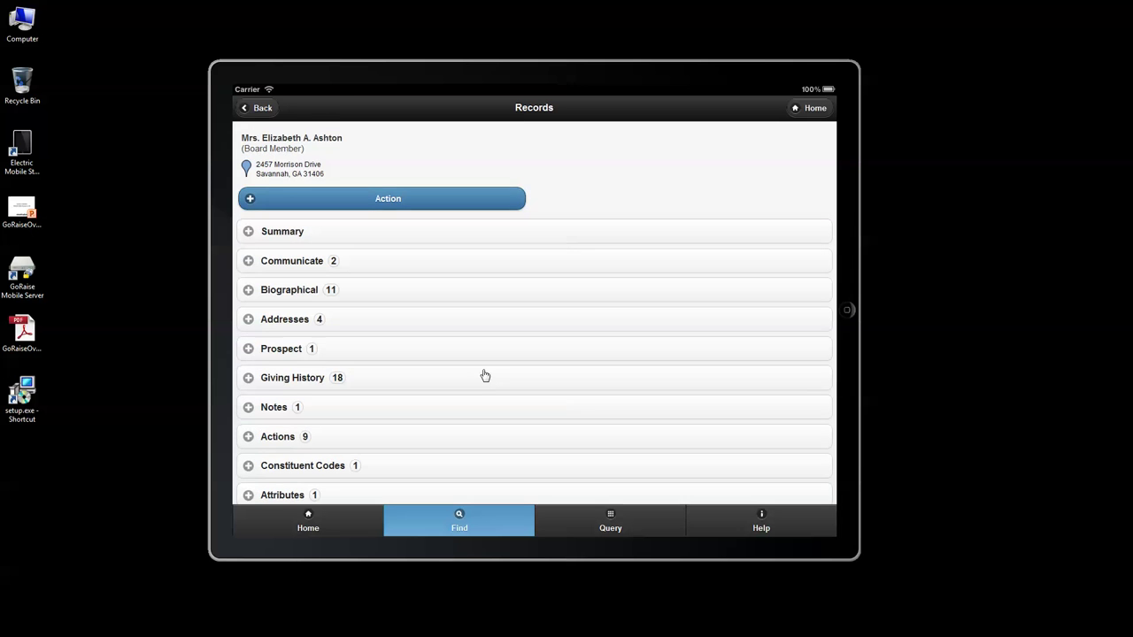
pyautogui.scroll(-1, 478, 372)
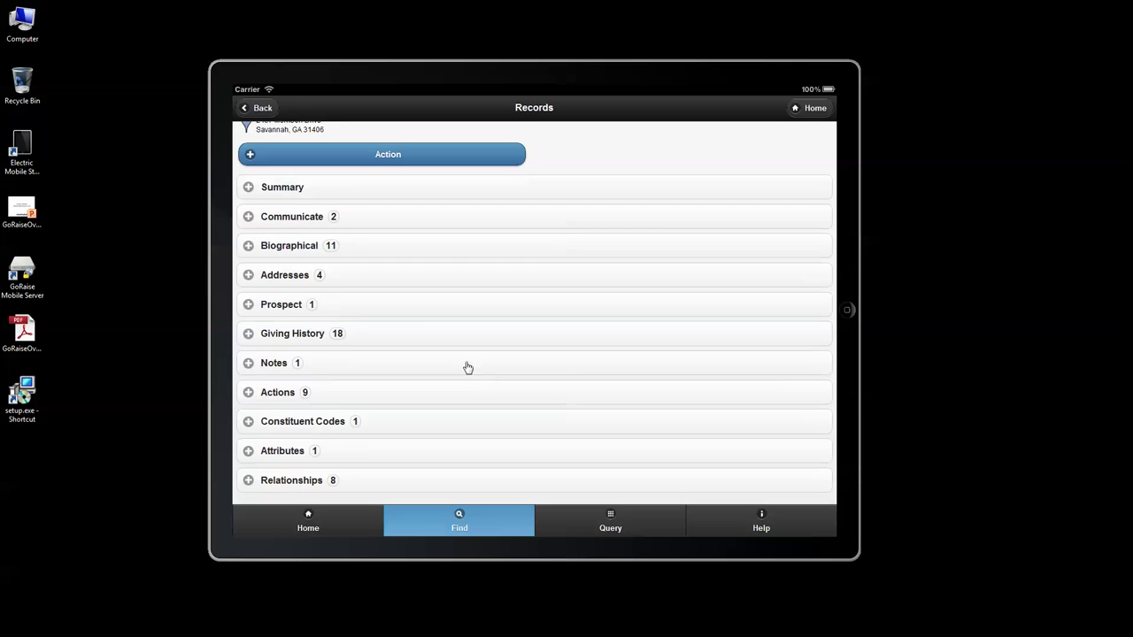
# Step: Expand Notes, Prospect and Relationships for the record, then return Home
pyautogui.click(268, 366)
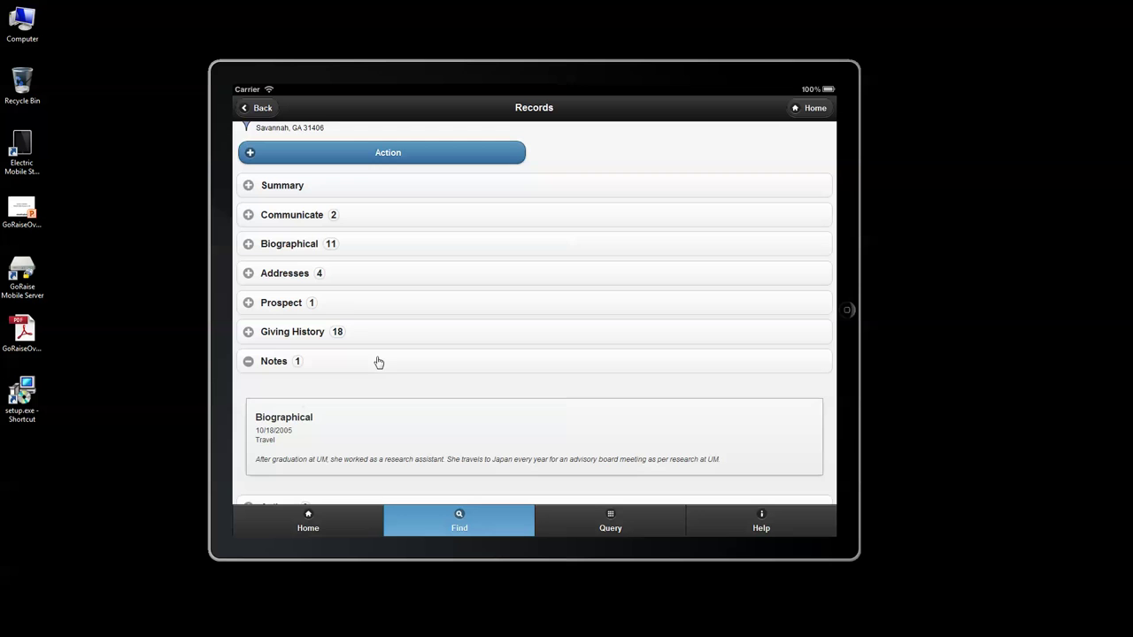
pyautogui.click(350, 311)
pyautogui.click(359, 312)
pyautogui.scroll(-3, 412, 332)
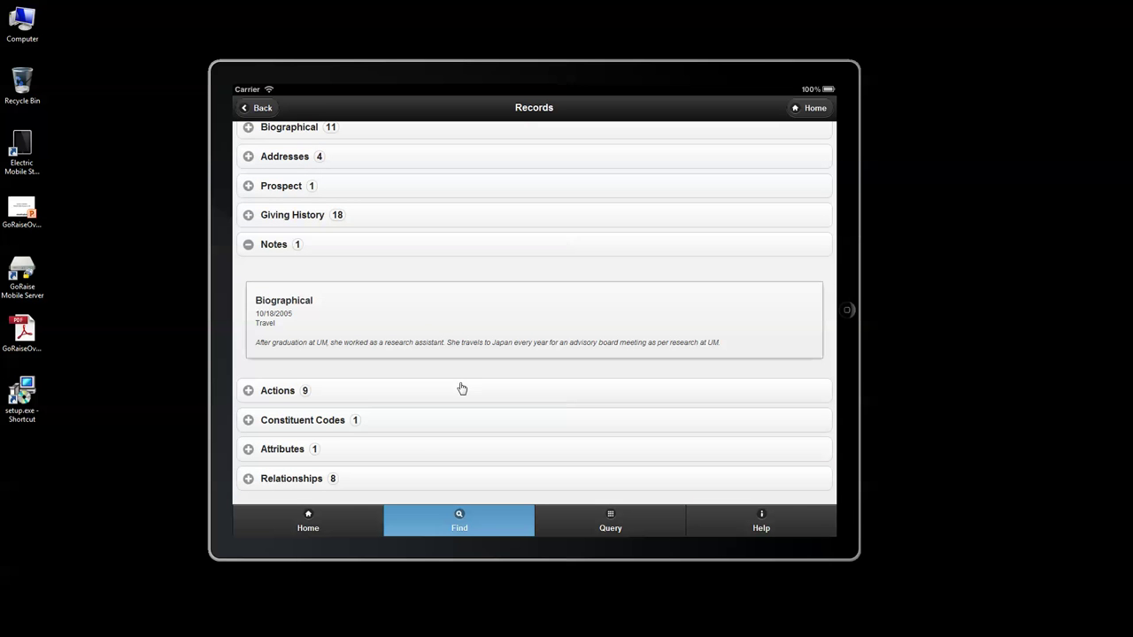
pyautogui.click(399, 473)
pyautogui.scroll(-6, 427, 394)
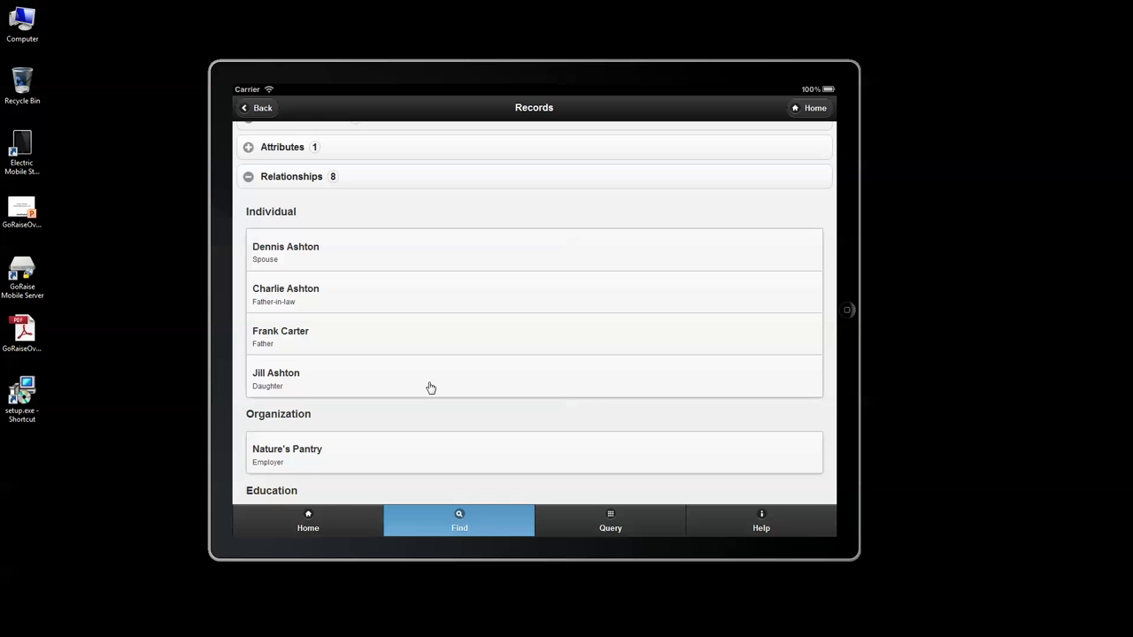
pyautogui.scroll(-5, 434, 387)
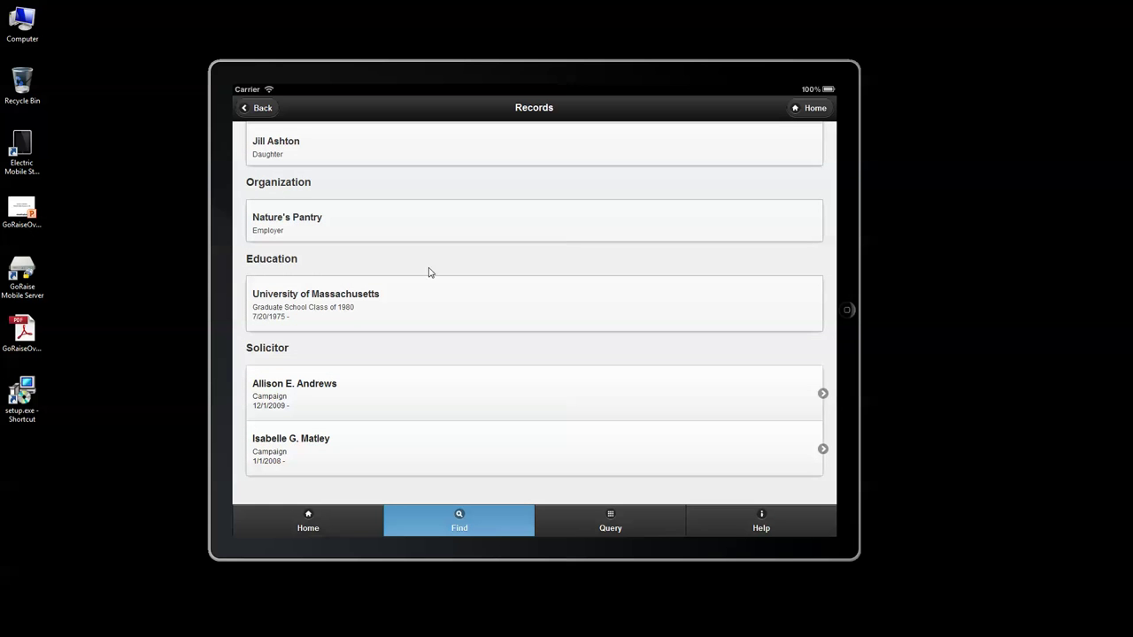
pyautogui.scroll(12, 430, 281)
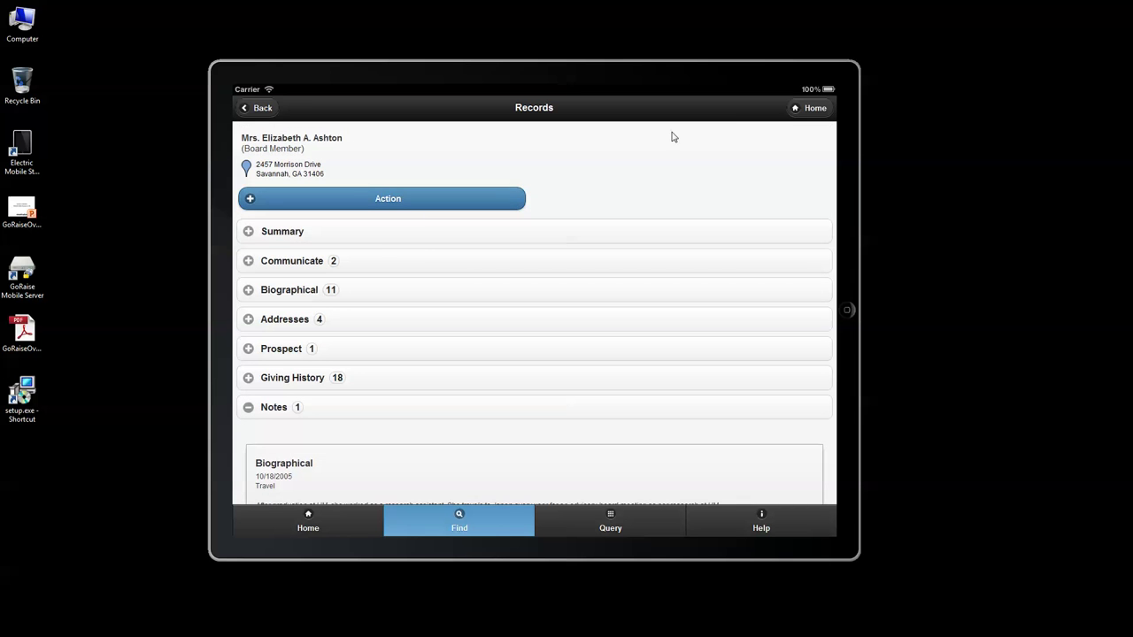
pyautogui.click(796, 109)
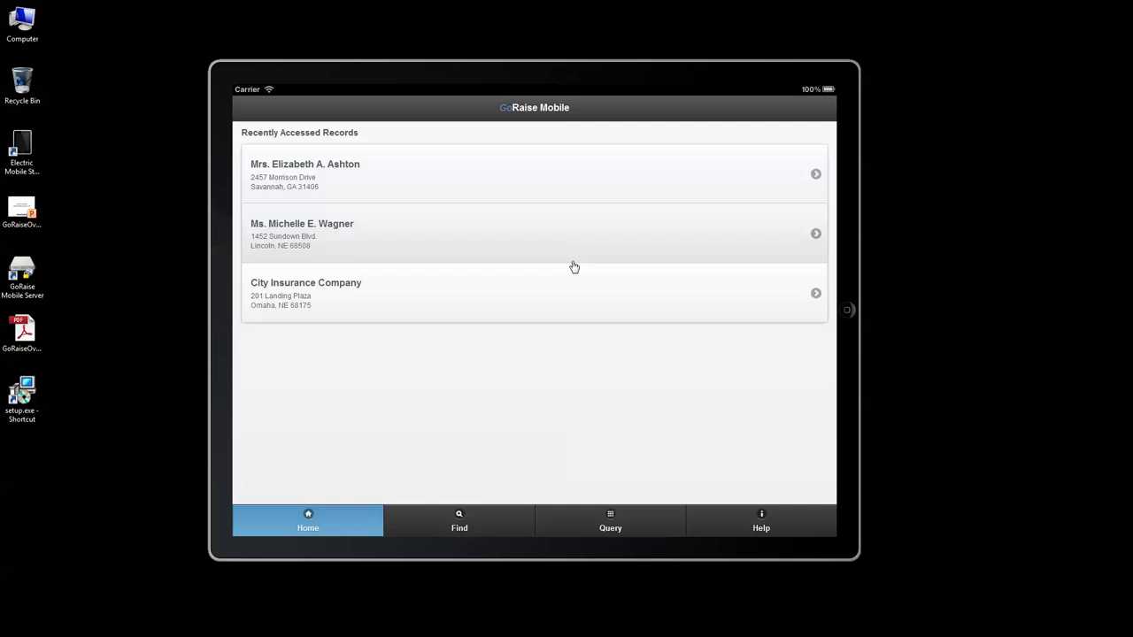
# Step: Find the constituent with key name 'her' and open the matching record
pyautogui.click(498, 524)
pyautogui.click(448, 143)
pyautogui.write('her')
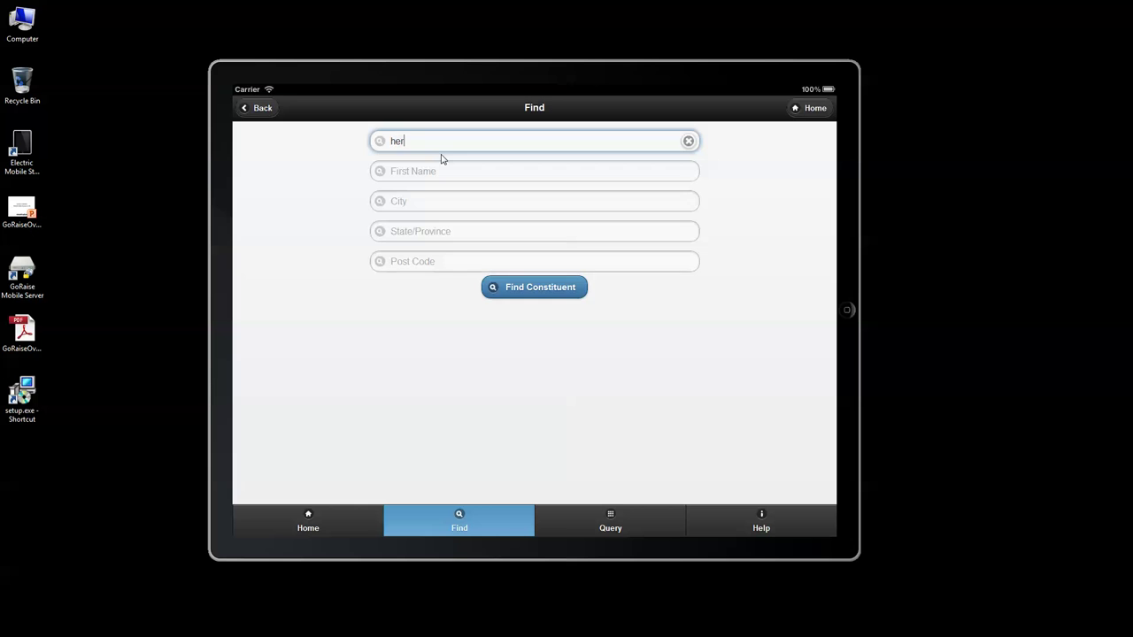
pyautogui.press('Return')
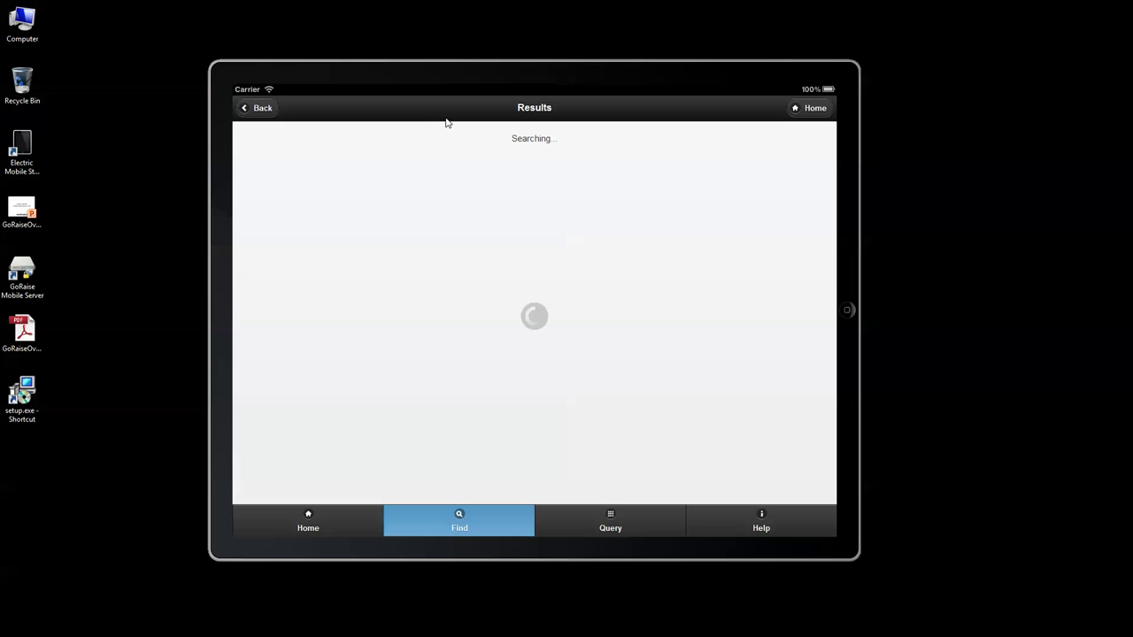
pyautogui.click(357, 172)
# Step: Expand and review the constituent's Prospect details
pyautogui.scroll(-1, 468, 310)
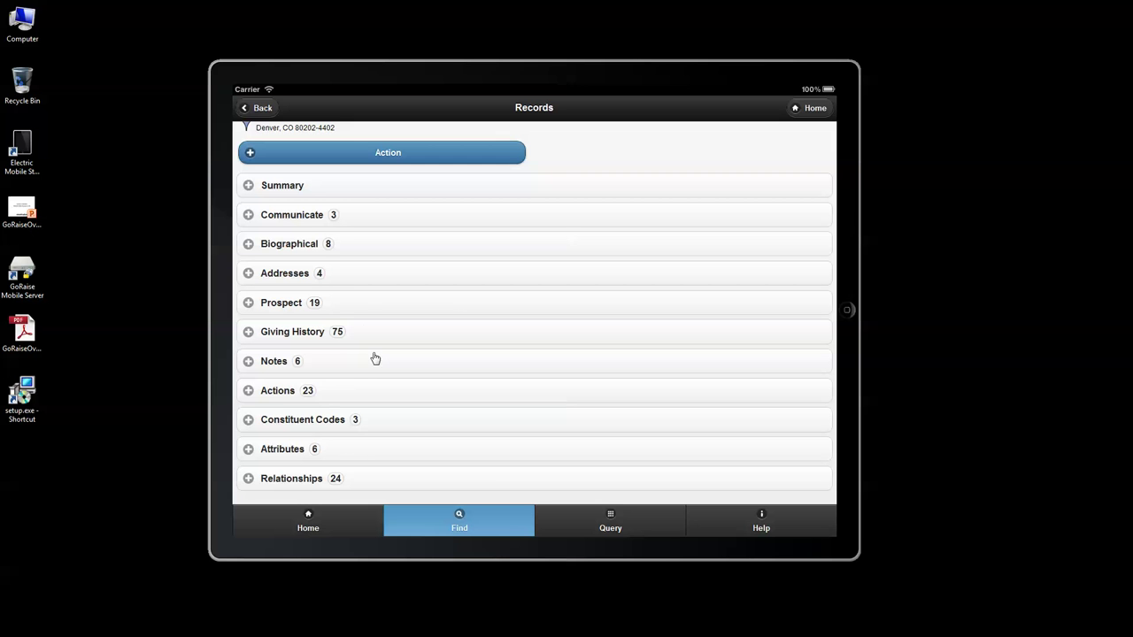
pyautogui.click(347, 303)
pyautogui.scroll(-3, 411, 387)
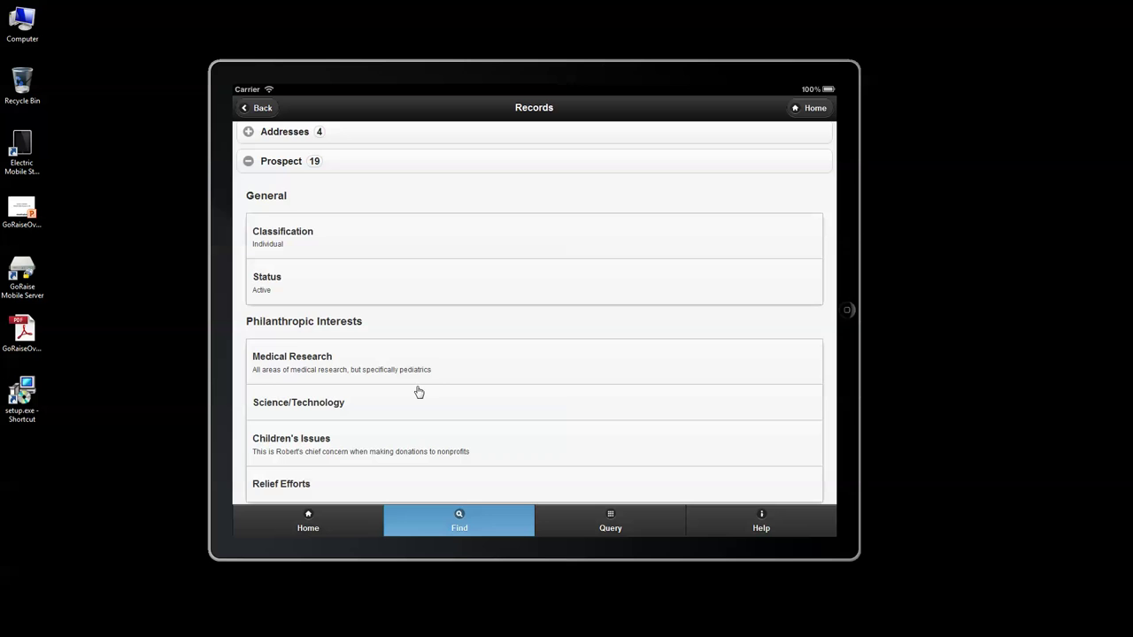
pyautogui.scroll(-5, 417, 391)
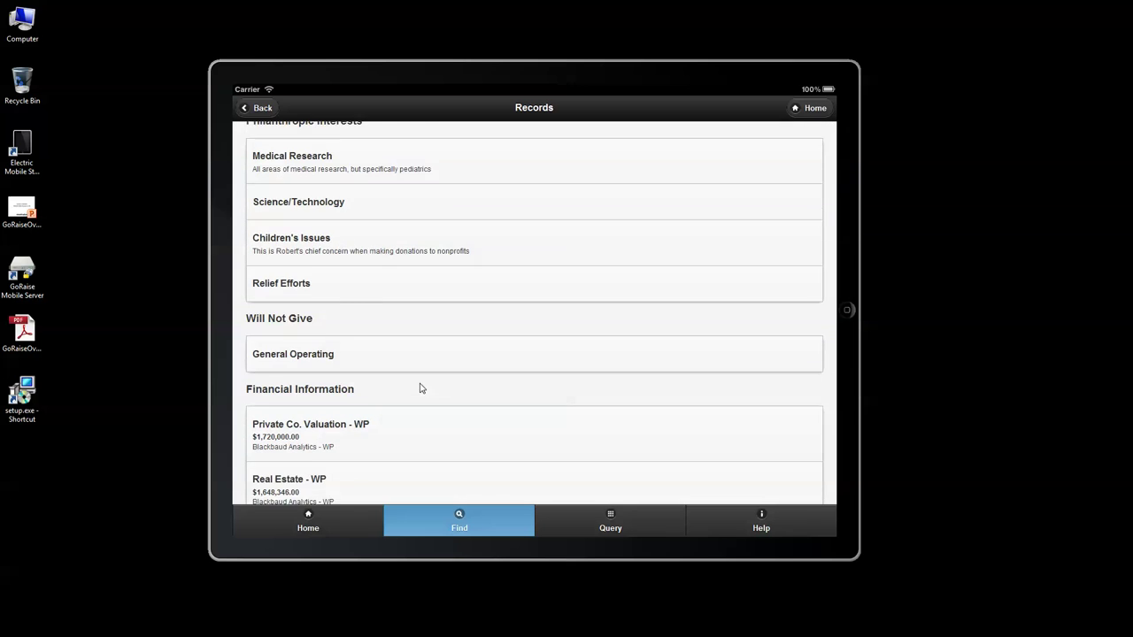
pyautogui.scroll(-3, 421, 390)
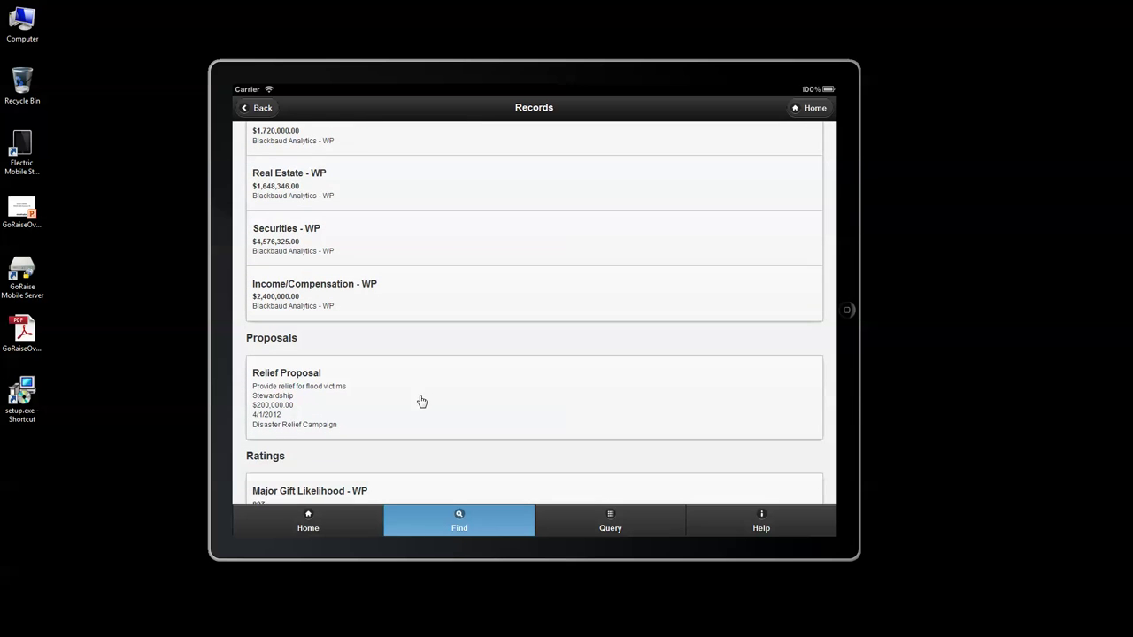
# Step: Go Home and reopen the Denver, CO record from Recently Accessed Records
pyautogui.click(338, 526)
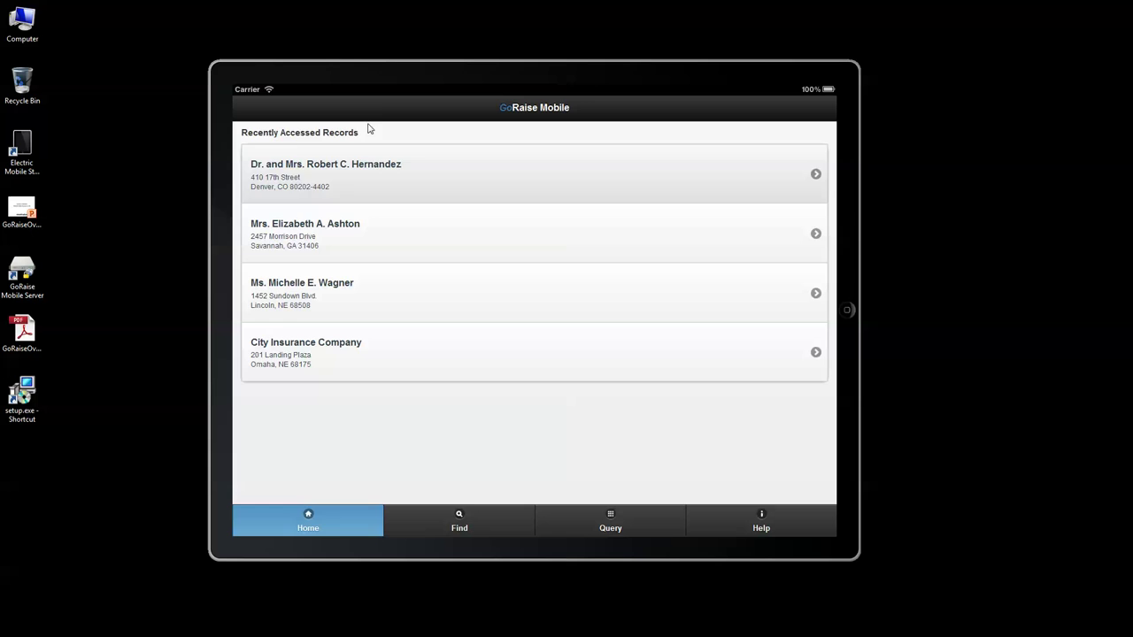
pyautogui.click(399, 175)
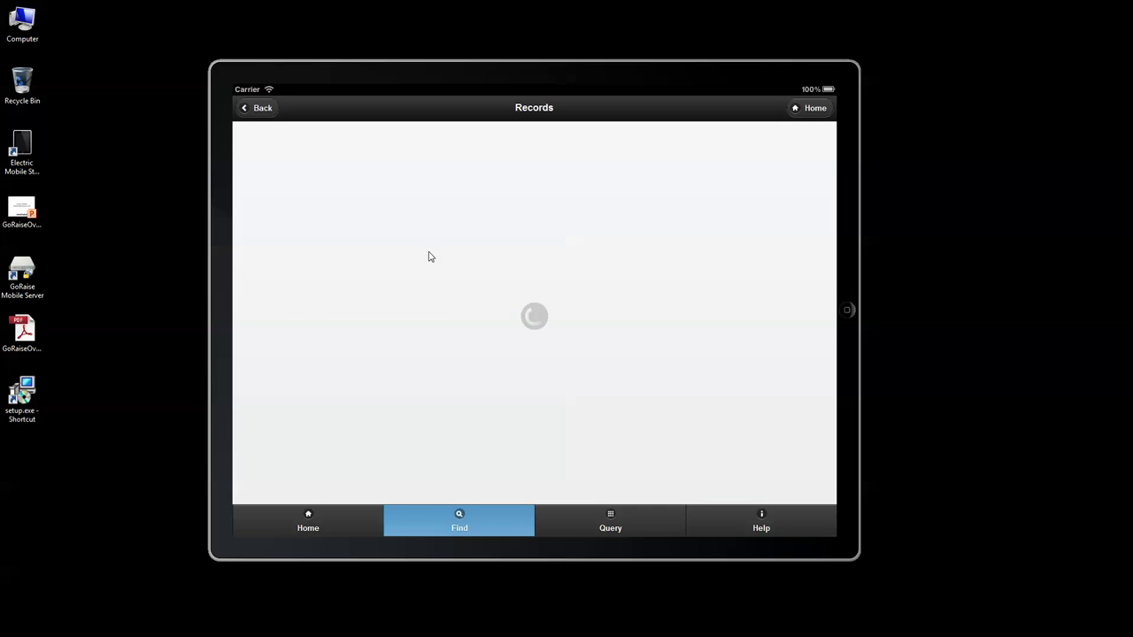
pyautogui.scroll(-1, 496, 380)
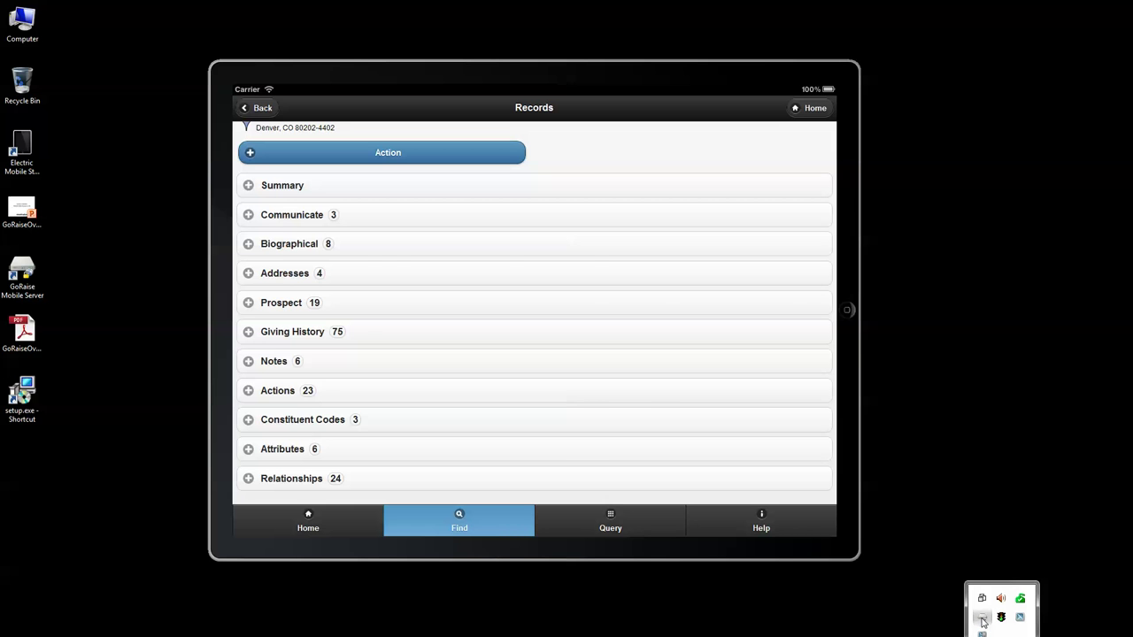
# Step: Open the GoRaise Mobile Server window from the tray icon and move it right
pyautogui.doubleClick(984, 619)
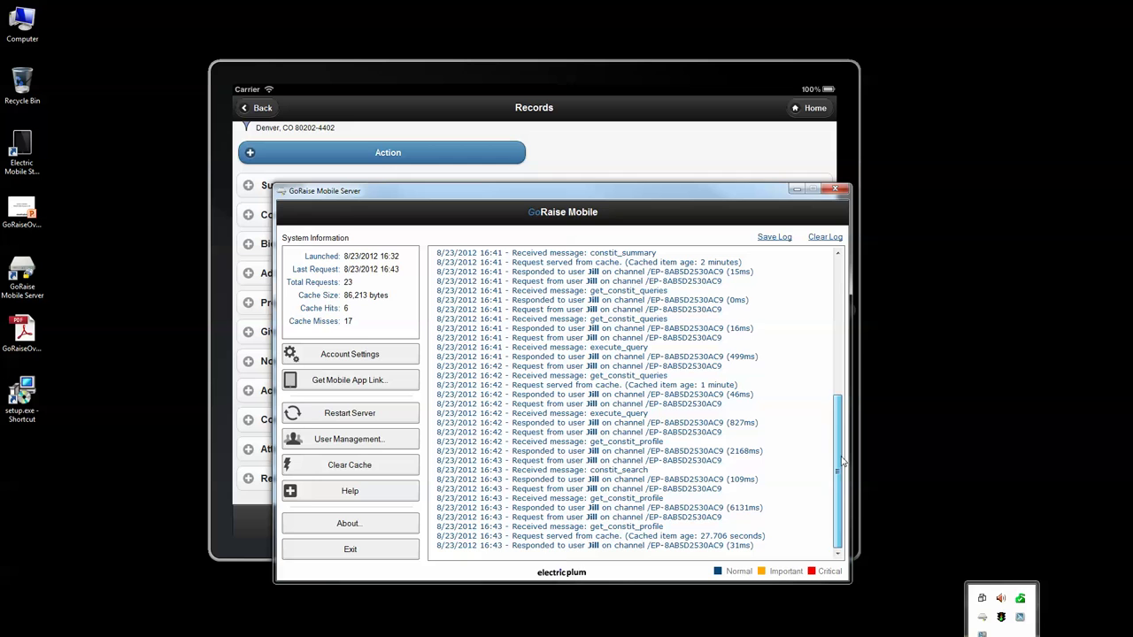
pyautogui.moveTo(607, 196); pyautogui.dragTo(791, 194)
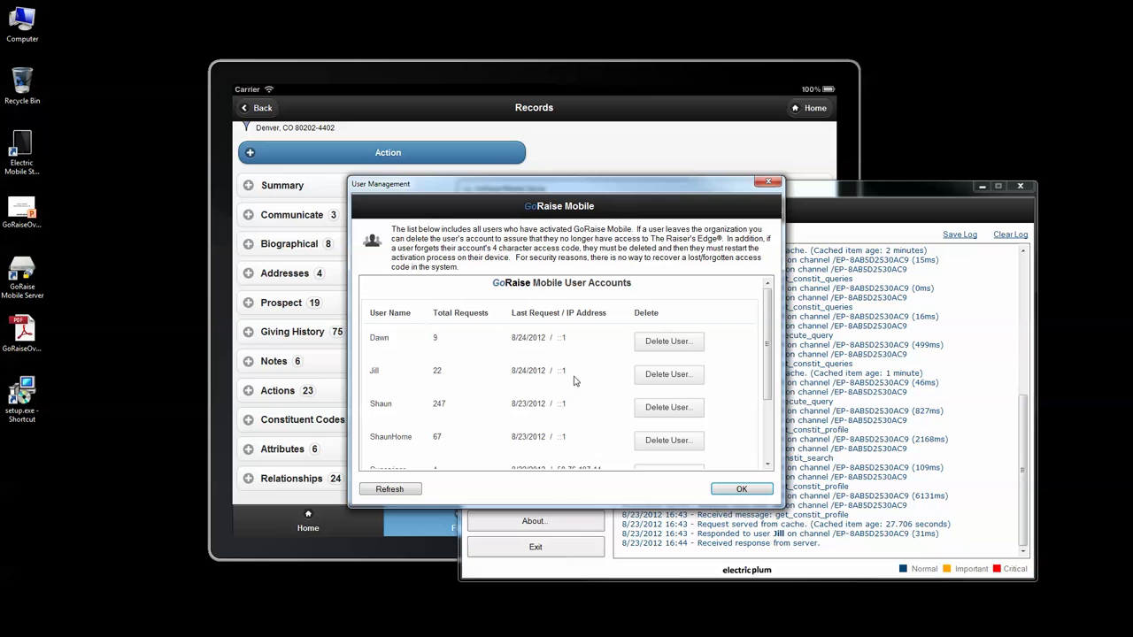
# Step: Scroll through the user accounts and move the User Management dialog aside
pyautogui.scroll(-2, 771, 376)
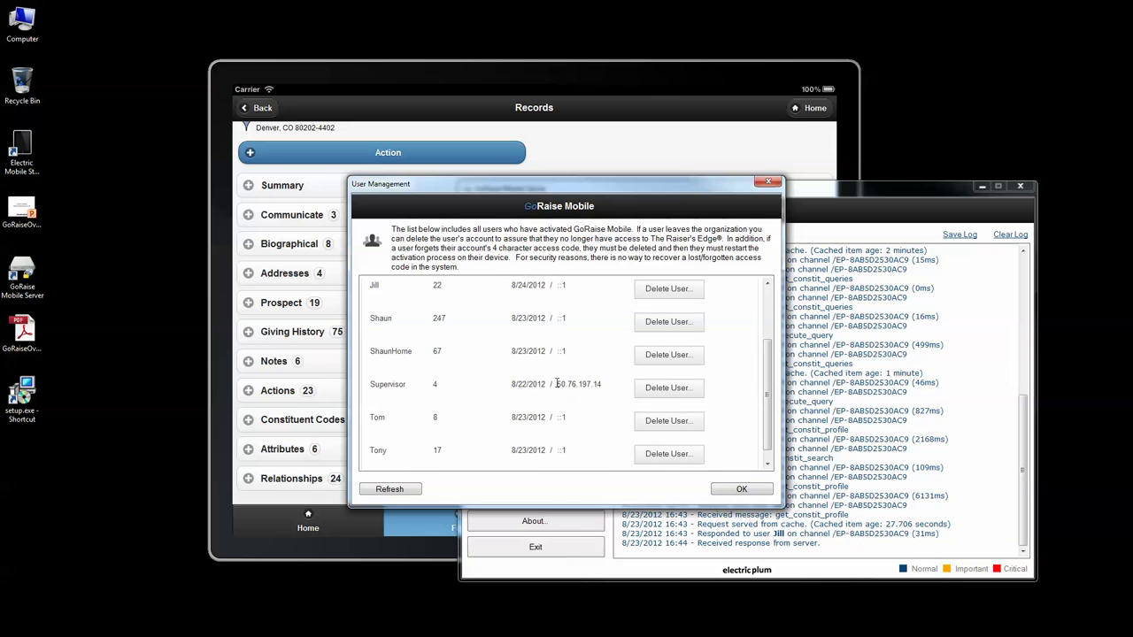
pyautogui.scroll(3, 767, 416)
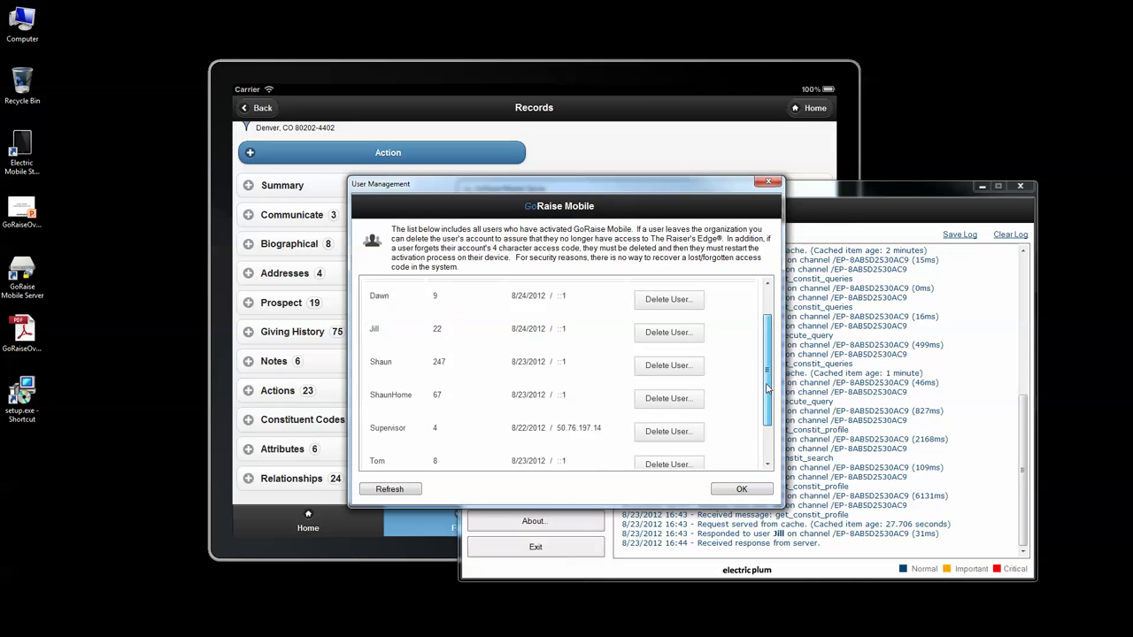
pyautogui.moveTo(659, 188); pyautogui.dragTo(760, 211)
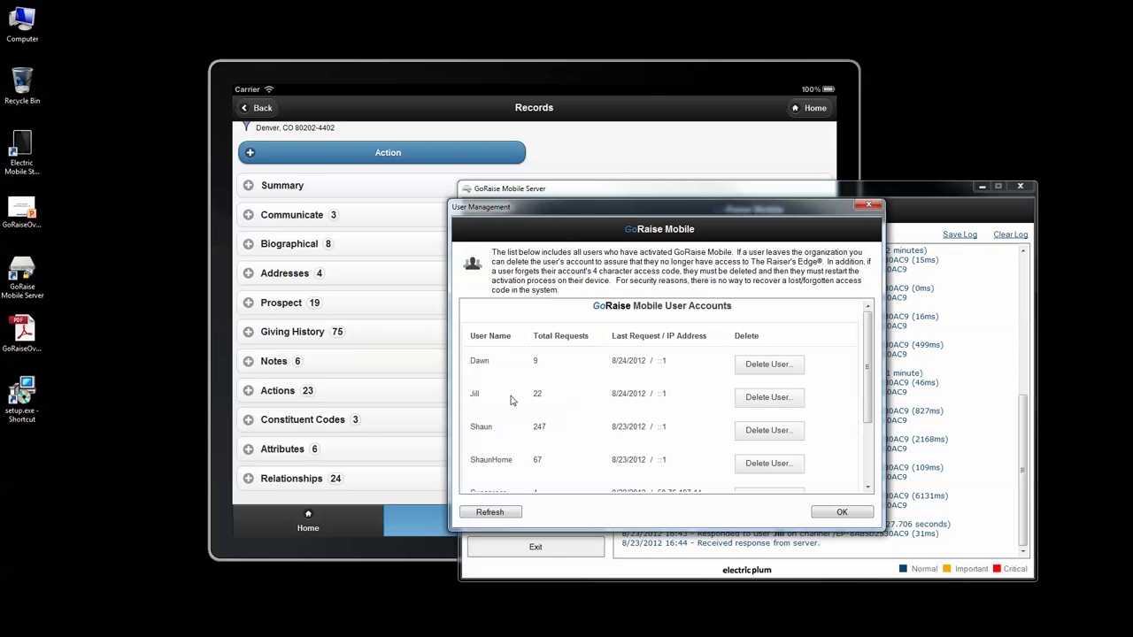
# Step: Decline deleting the second user's account twice, then close User Management with OK
pyautogui.click(766, 396)
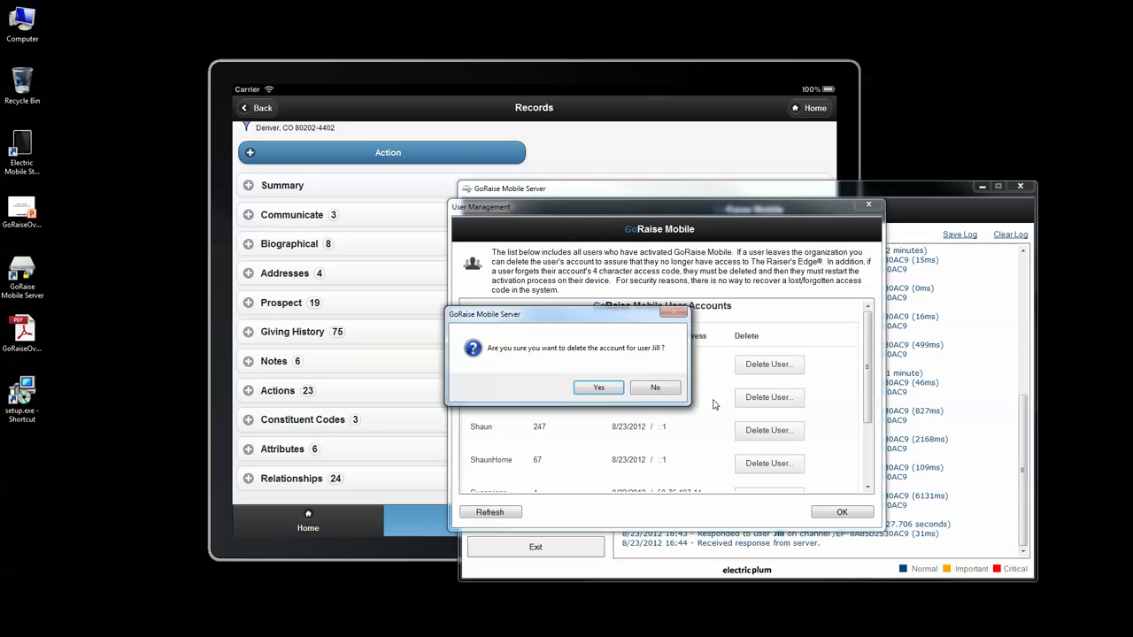
pyautogui.click(653, 389)
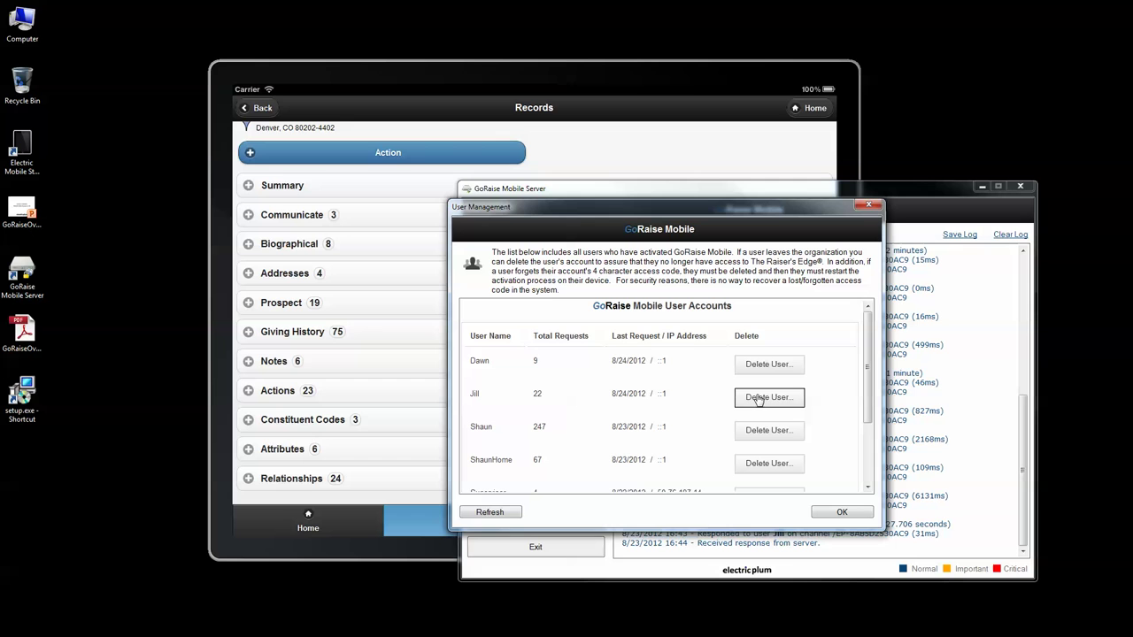
pyautogui.click(767, 398)
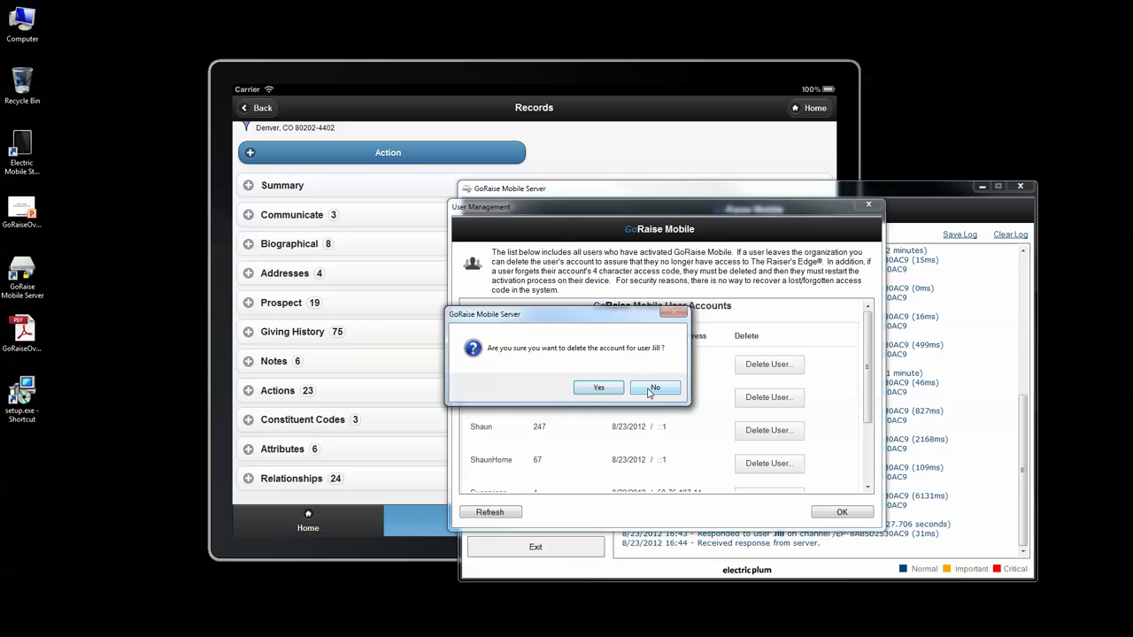
pyautogui.click(651, 392)
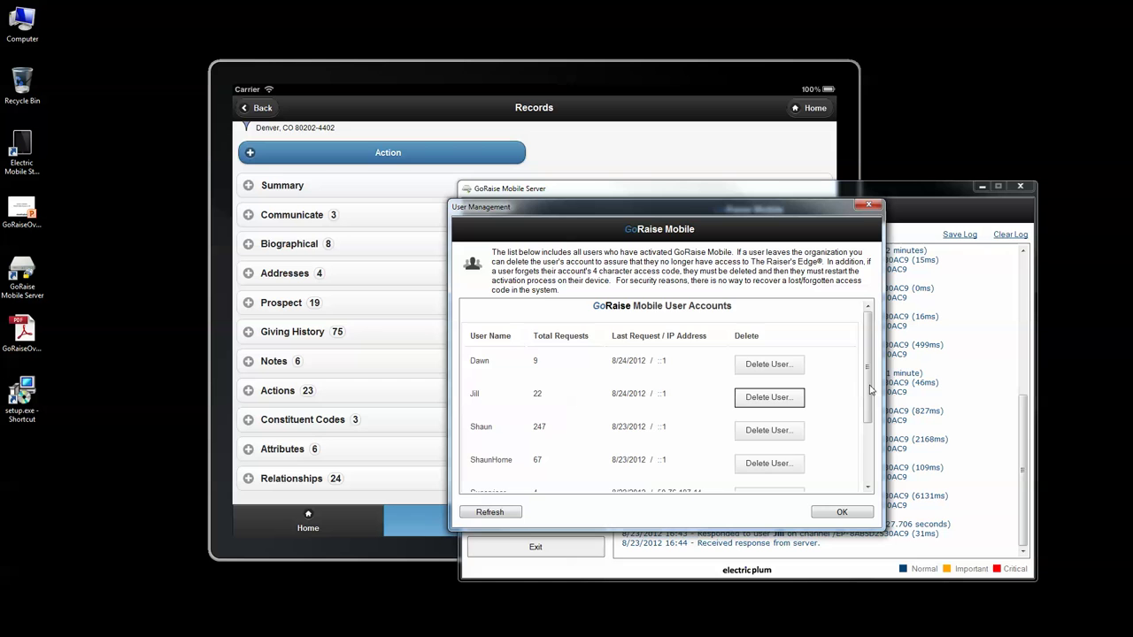
pyautogui.moveTo(870, 382); pyautogui.dragTo(880, 450)
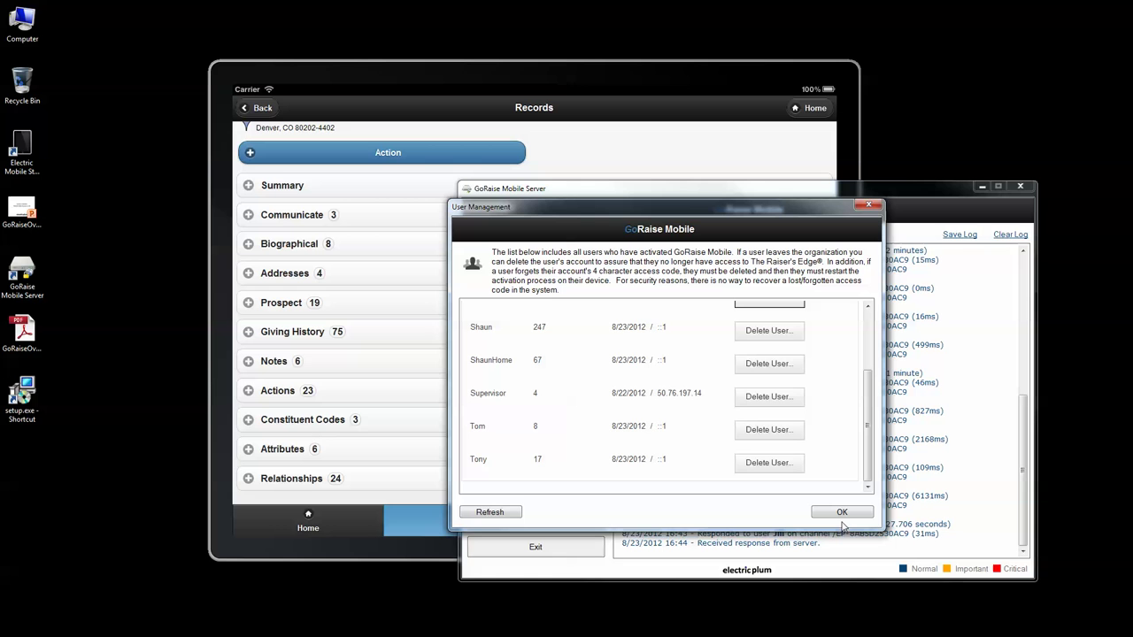
pyautogui.click(846, 515)
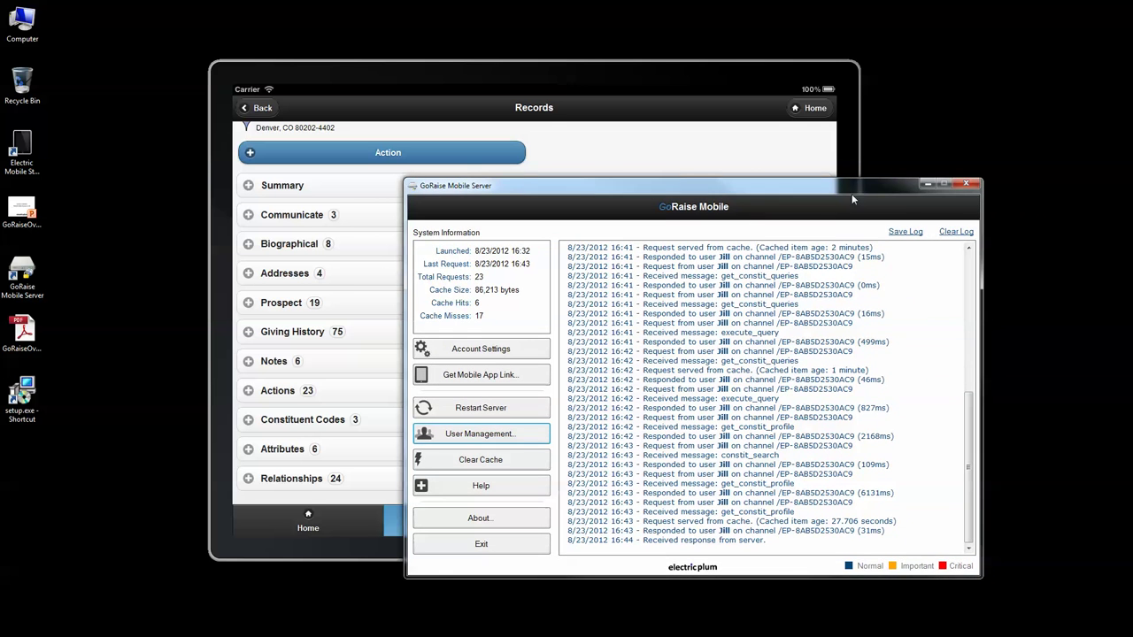
# Step: Minimize the server window to reveal the Denver, CO constituent record
pyautogui.click(927, 185)
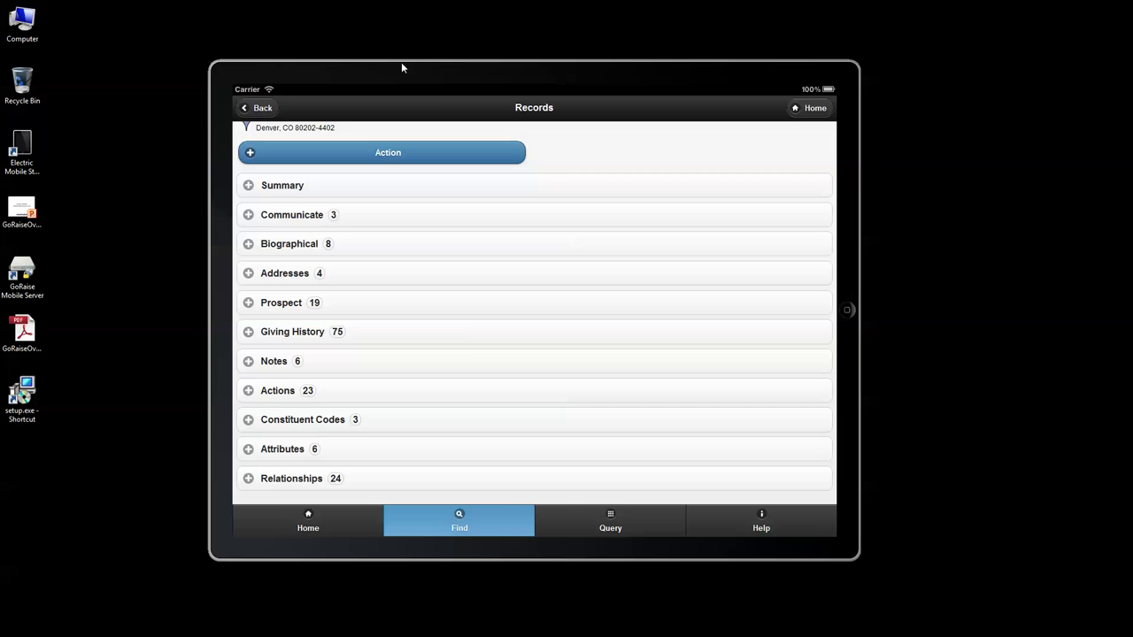